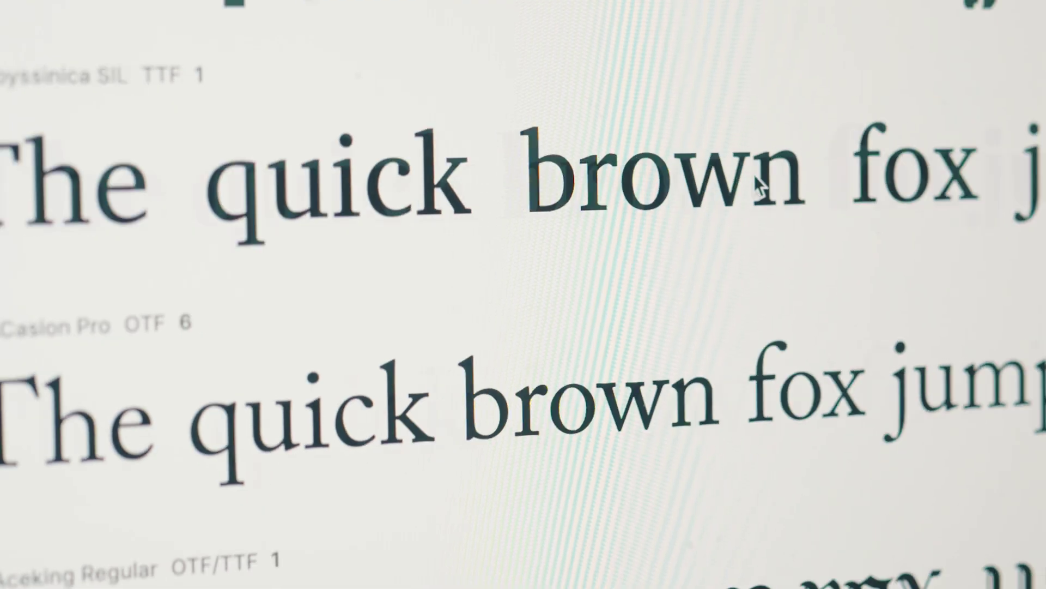
- Browse the typeface previews in the font list to compare their letterforms
scroll(754, 174, down, 5)
scroll(745, 167, down, 20)
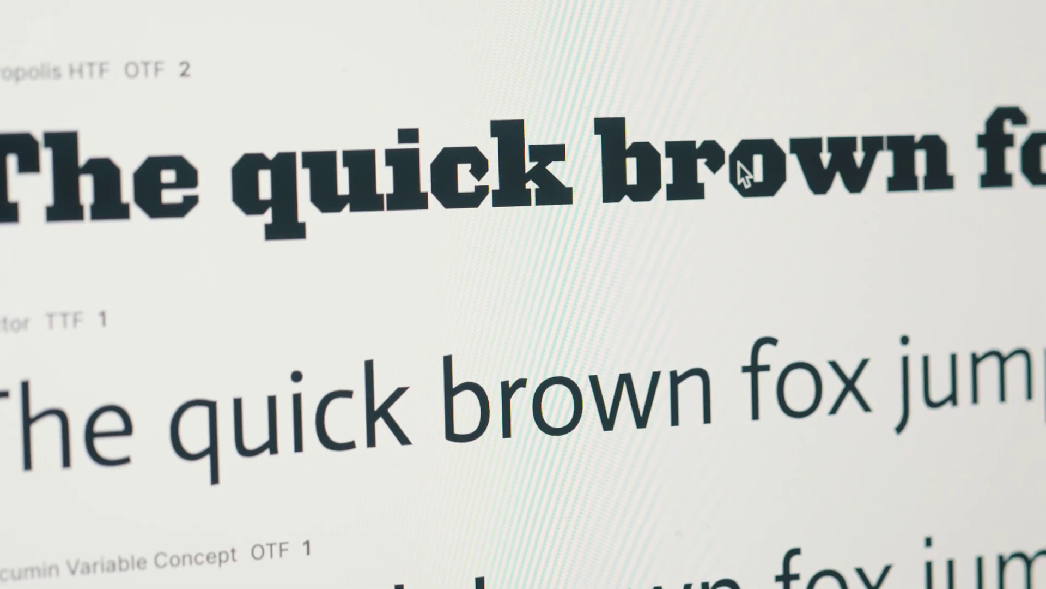
scroll(734, 165, down, 20)
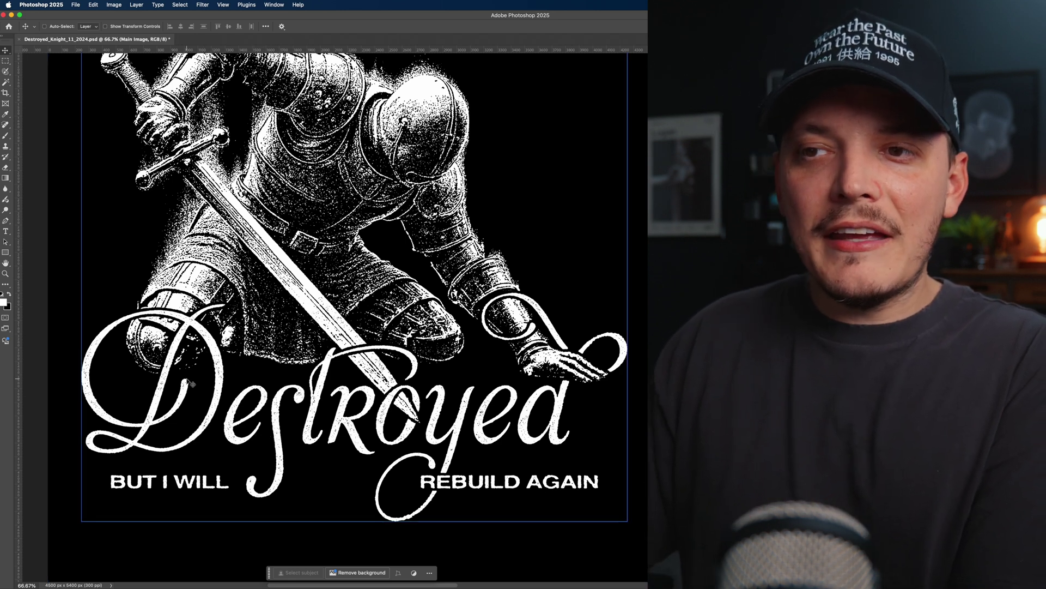
- Examine the "Destroyed" knight artwork in Photoshop and the Aphrodite typeface page on Typesenses
scroll(301, 224, up, 2)
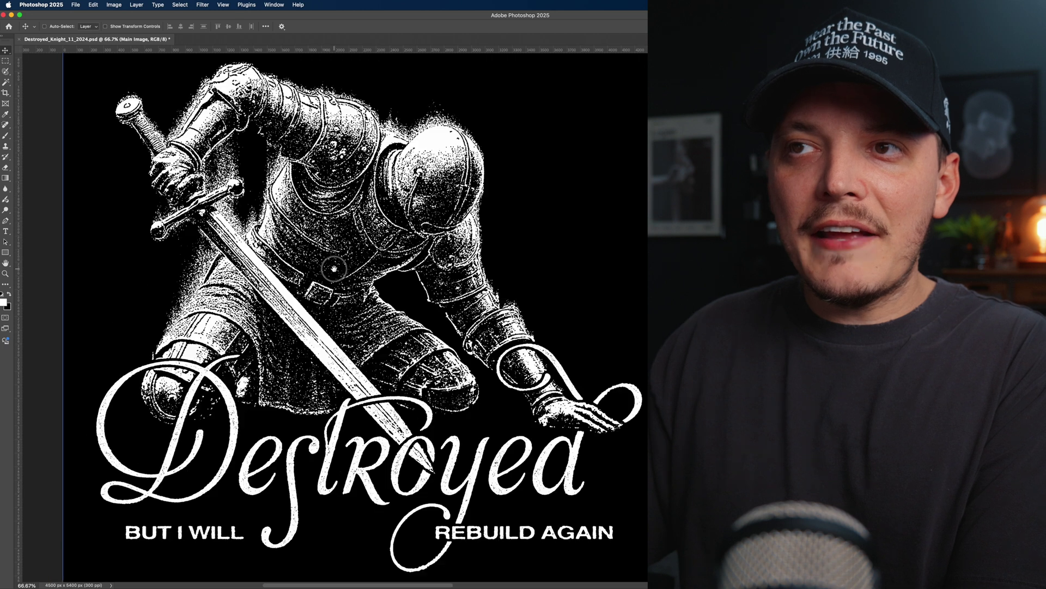
scroll(354, 305, down, 3)
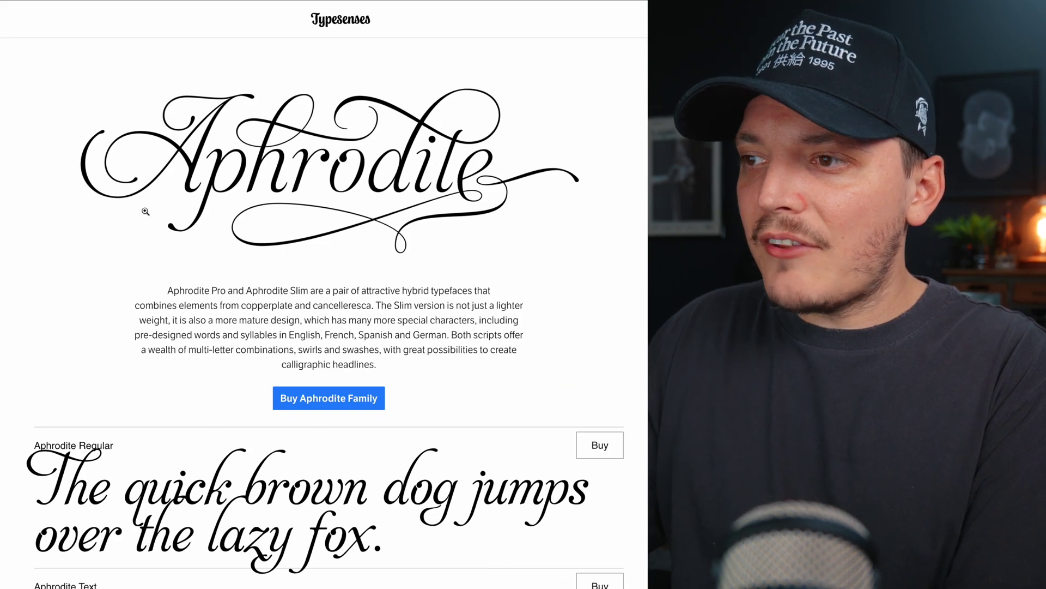
scroll(148, 321, down, 7)
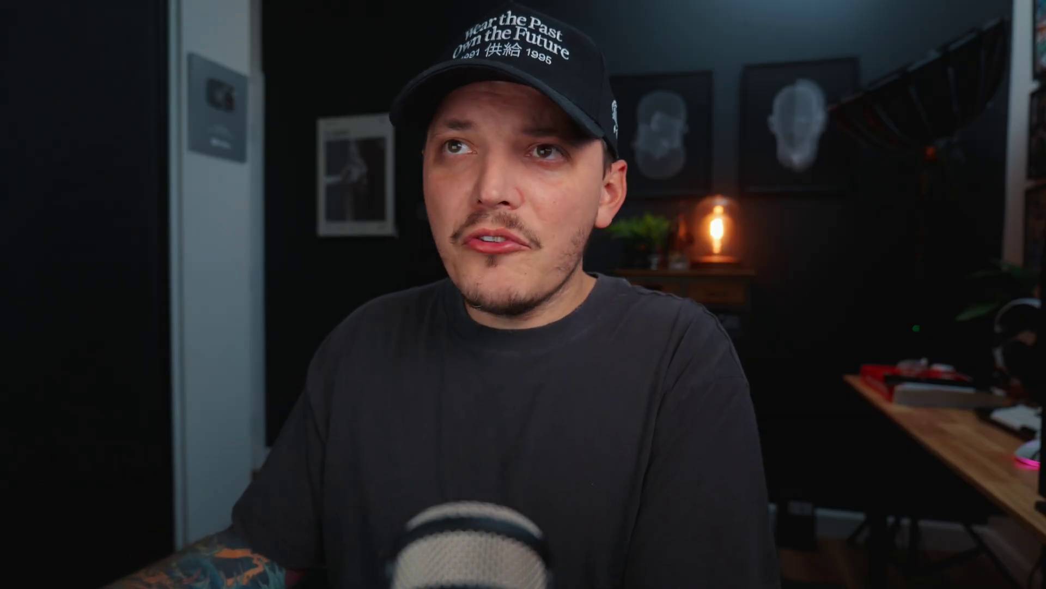
- Switch to the Fonts In Use site and browse its archive for entries matching "apple"
click(68, 12)
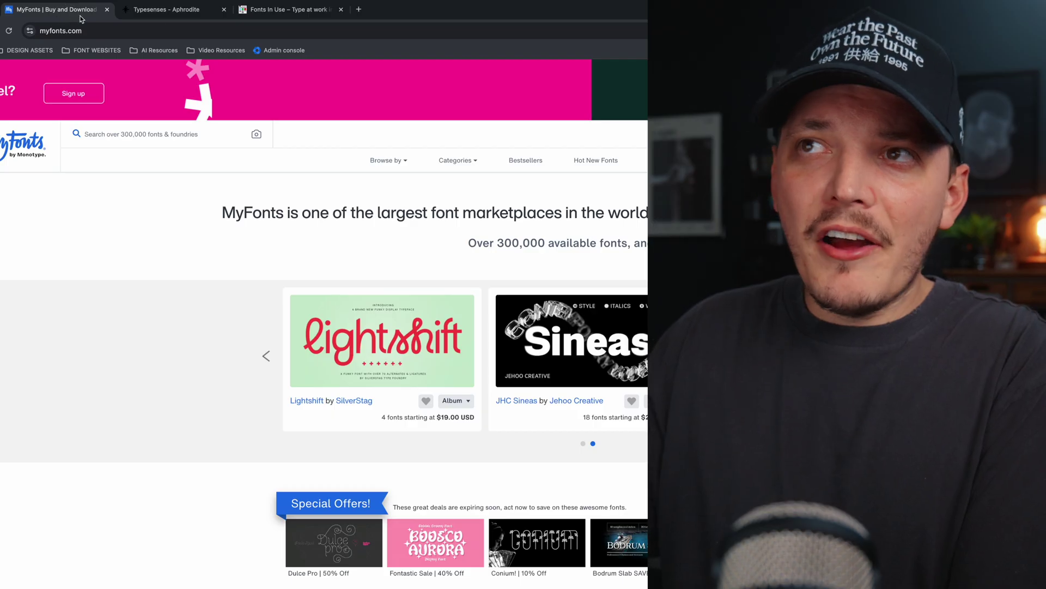
click(299, 11)
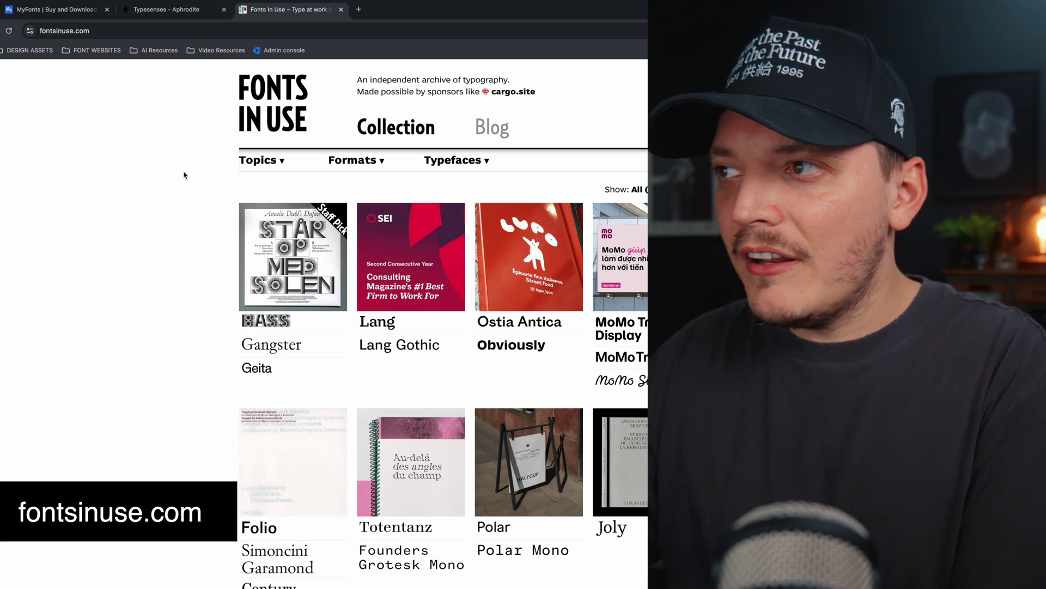
scroll(243, 317, down, 5)
scroll(244, 316, down, 1)
scroll(169, 399, down, 4)
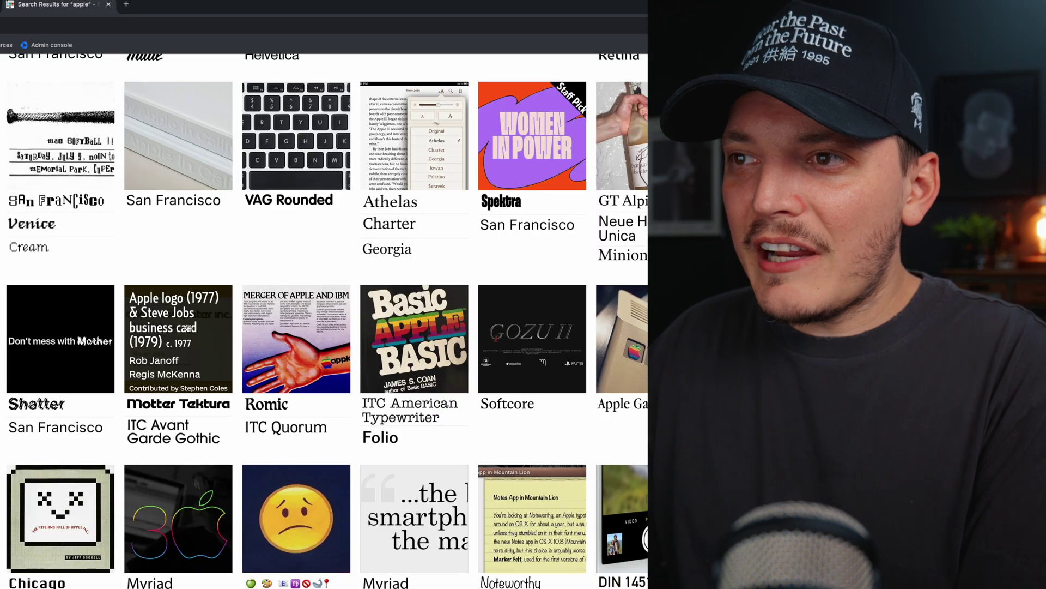
- Open the Apple logo (1977) & Steve Jobs business card (1979) entry and read about its typefaces and images
click(187, 328)
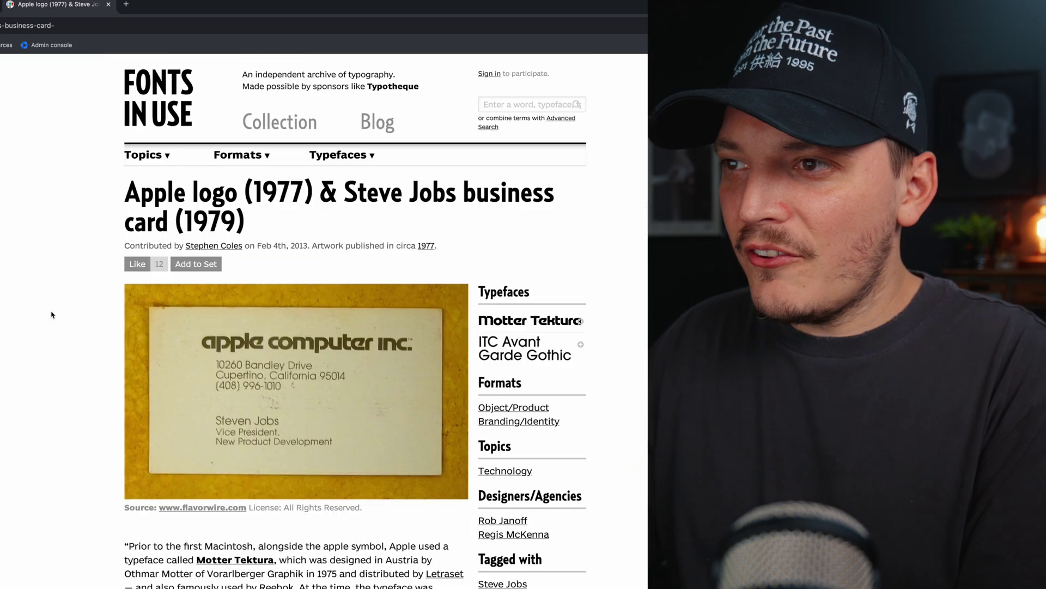
scroll(52, 311, down, 3)
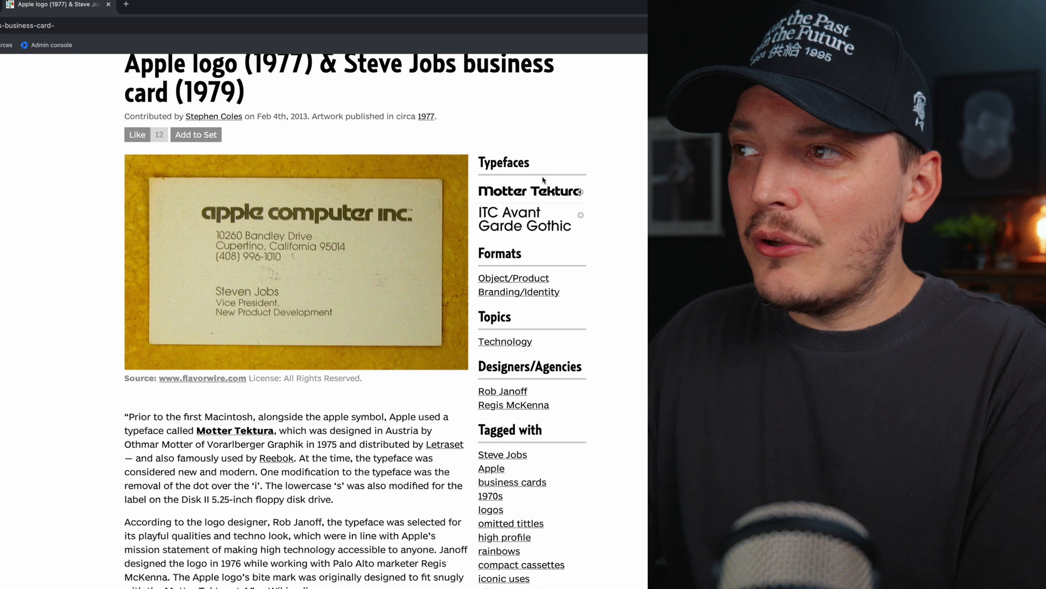
scroll(292, 310, up, 1)
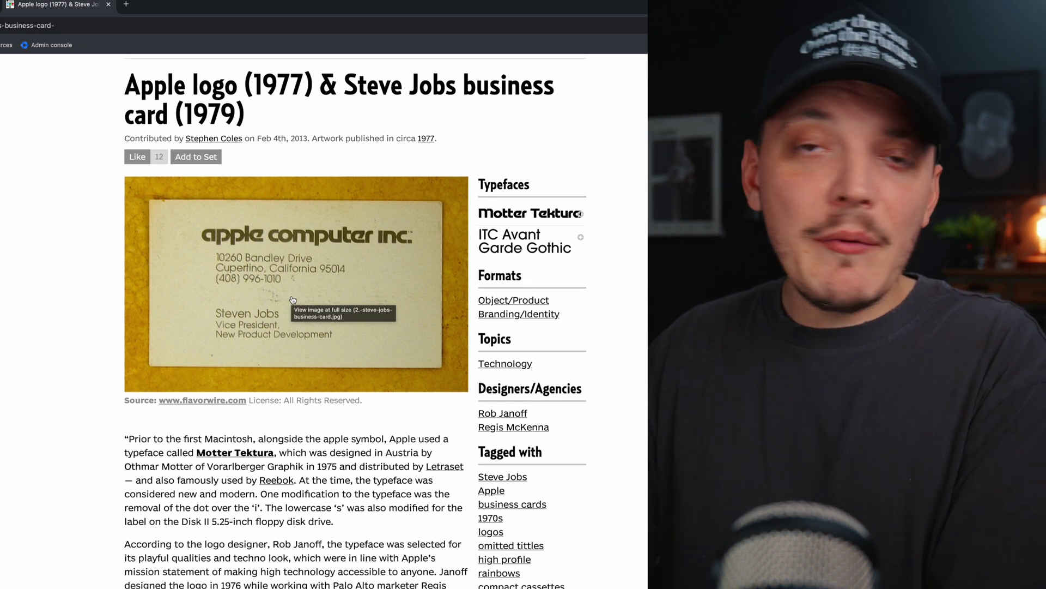
scroll(292, 299, down, 5)
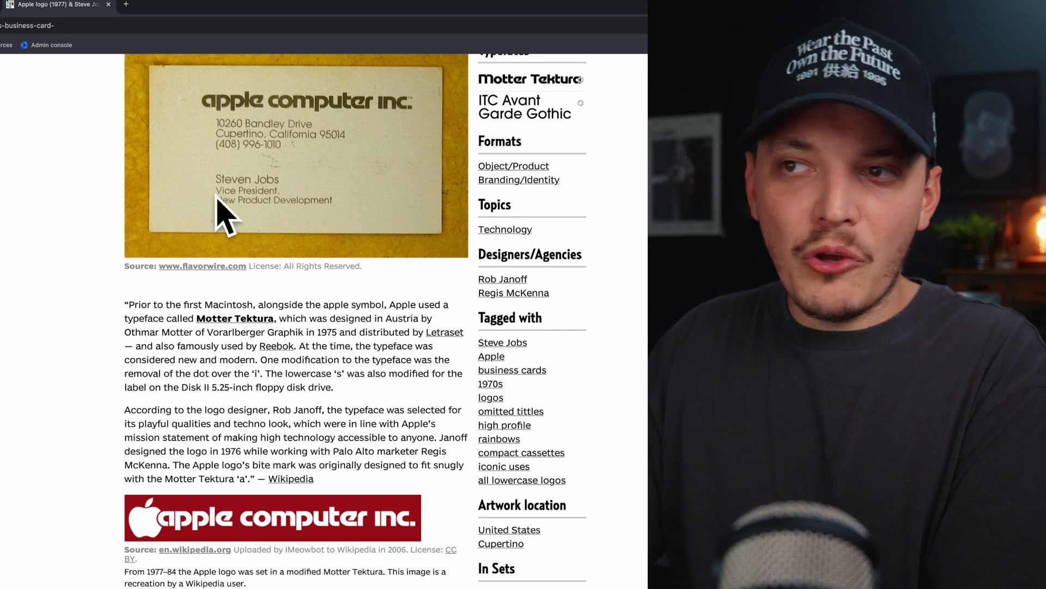
scroll(218, 198, down, 4)
drag(125, 295, 327, 375)
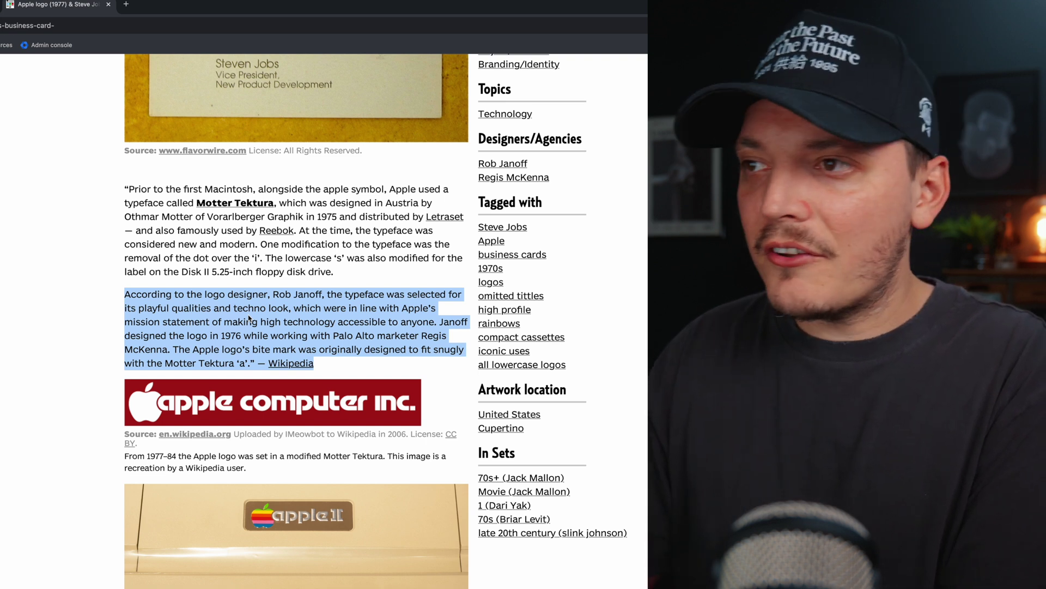
click(267, 320)
scroll(266, 335, down, 3)
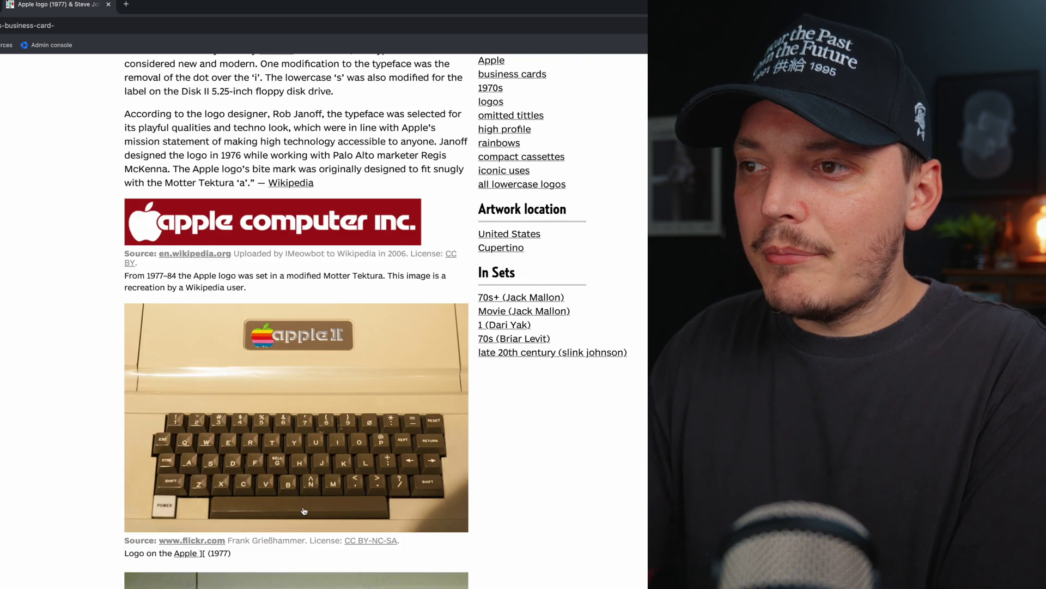
scroll(304, 510, down, 5)
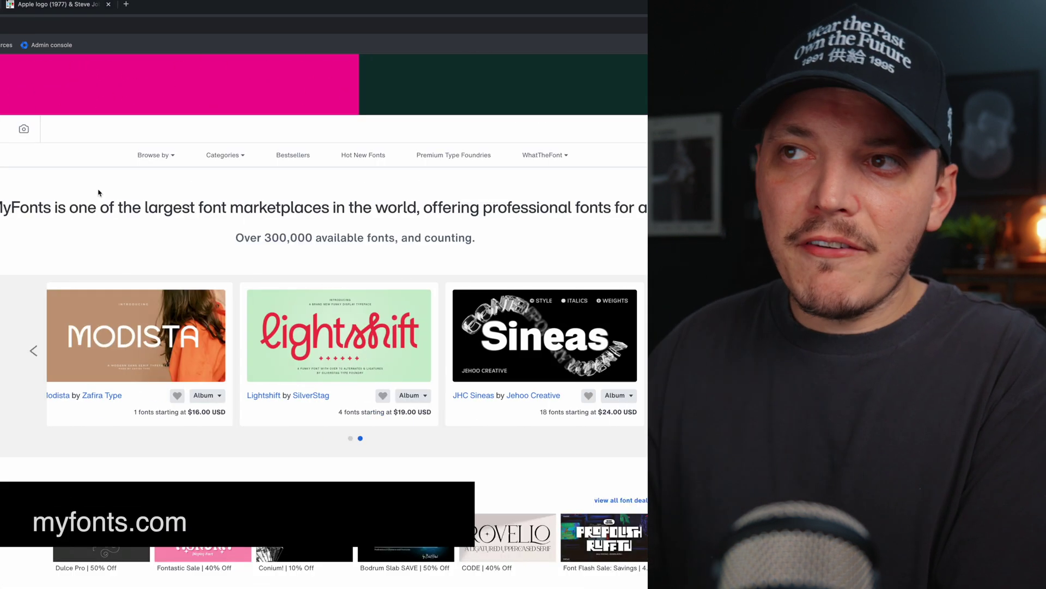
- Look through the MyFonts browsing options and browse the fonts in the Serif category
click(224, 155)
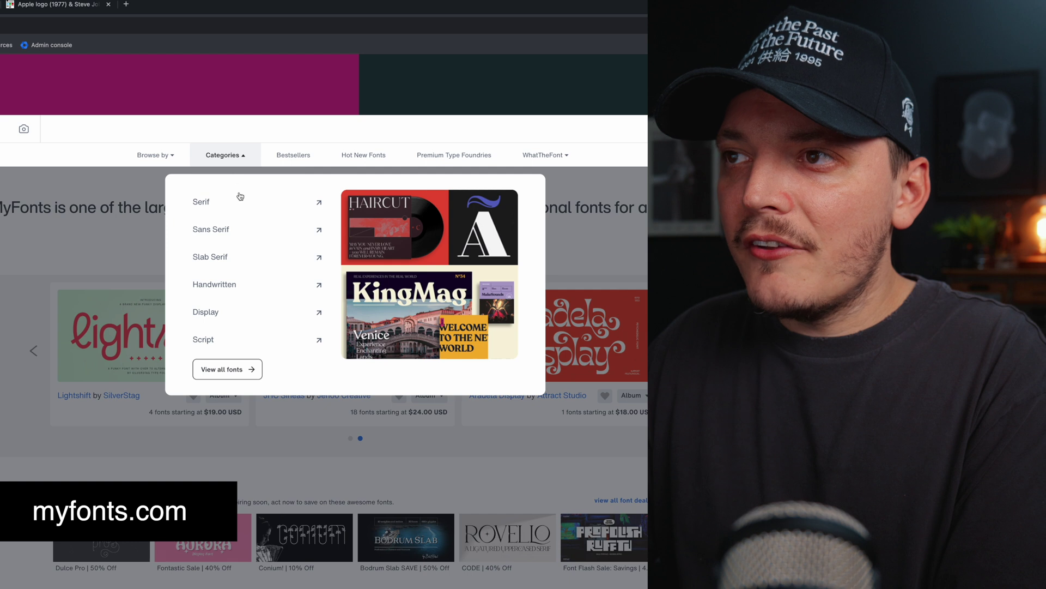
click(170, 158)
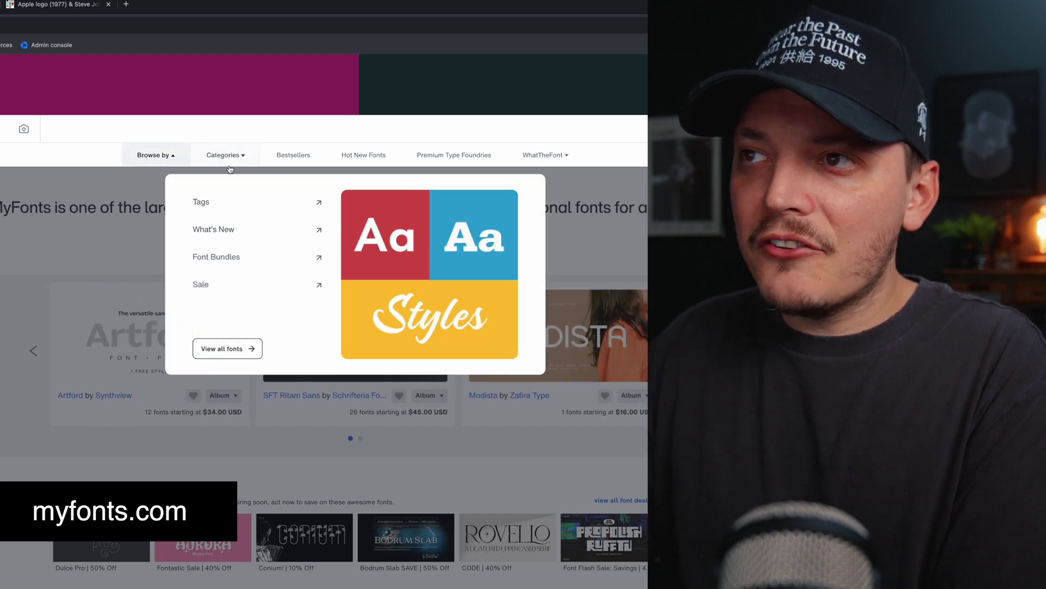
click(224, 156)
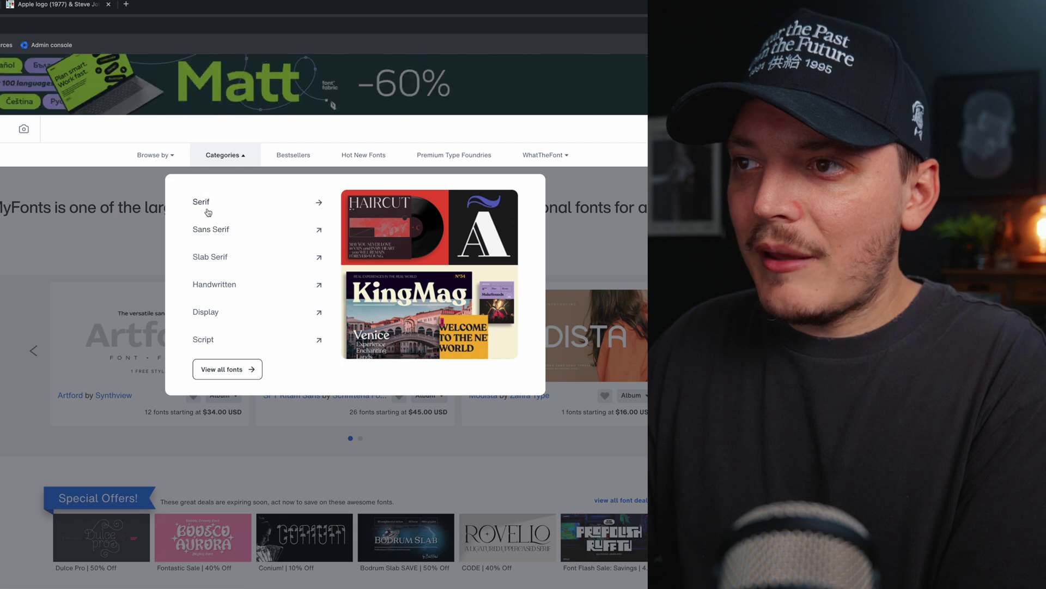
click(202, 203)
scroll(180, 297, down, 5)
scroll(142, 306, up, 2)
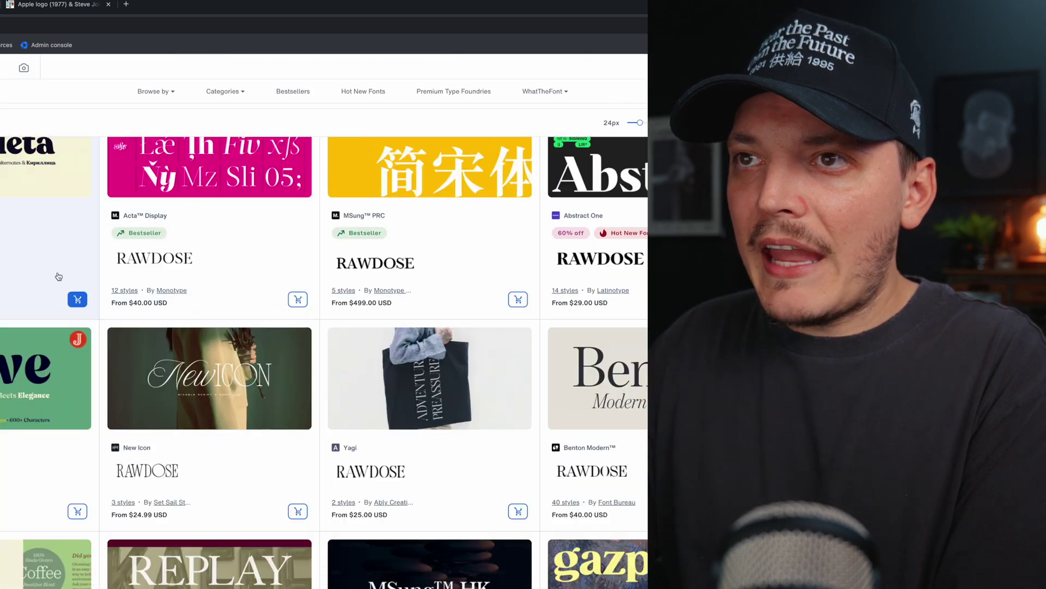
- Open the Recoleta font family and examine the styles in its complete family package
click(11, 242)
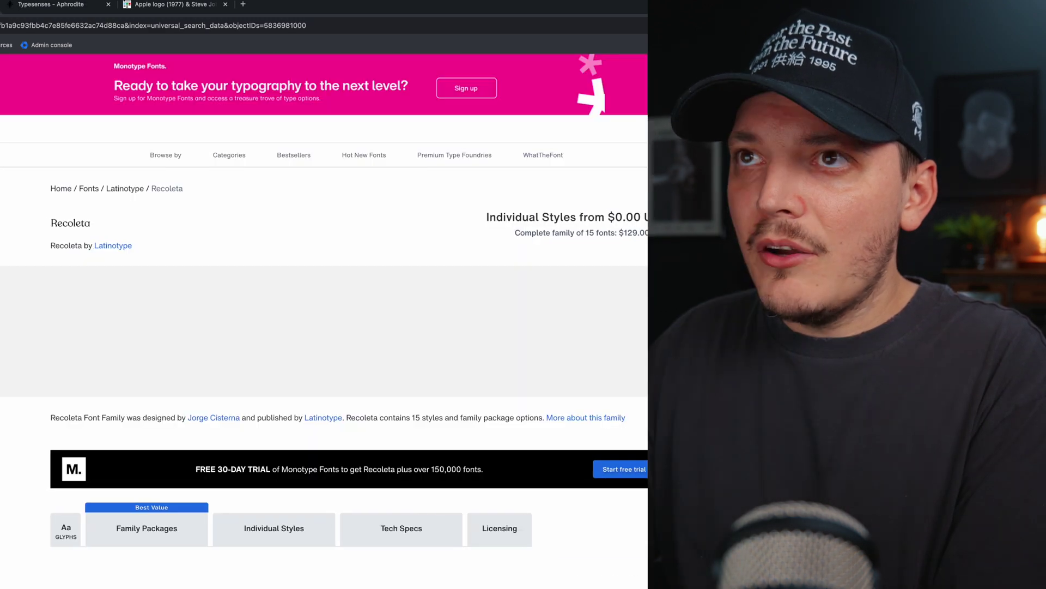
scroll(43, 276, down, 5)
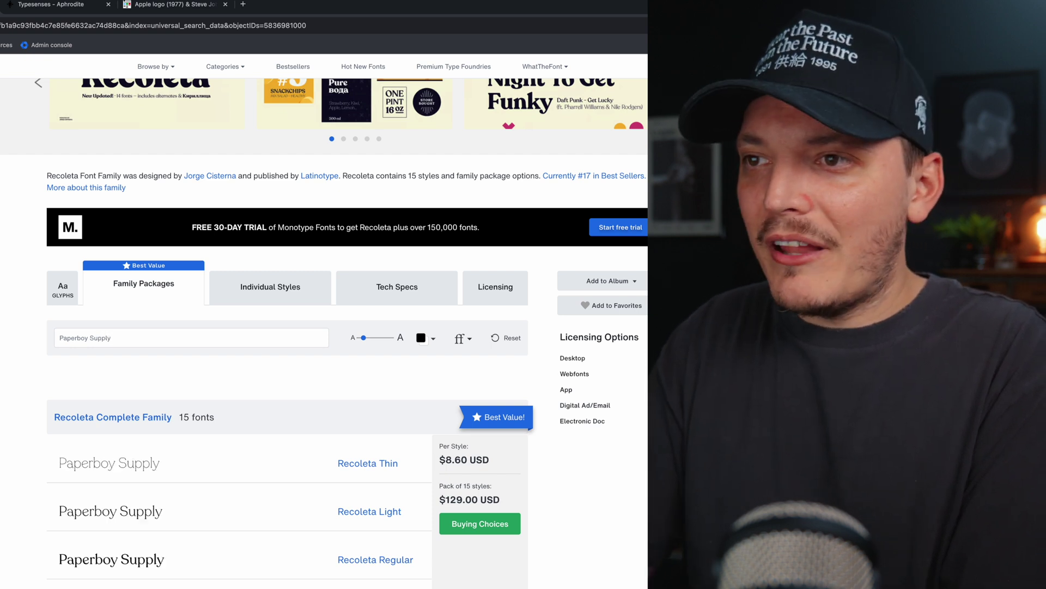
scroll(30, 361, down, 3)
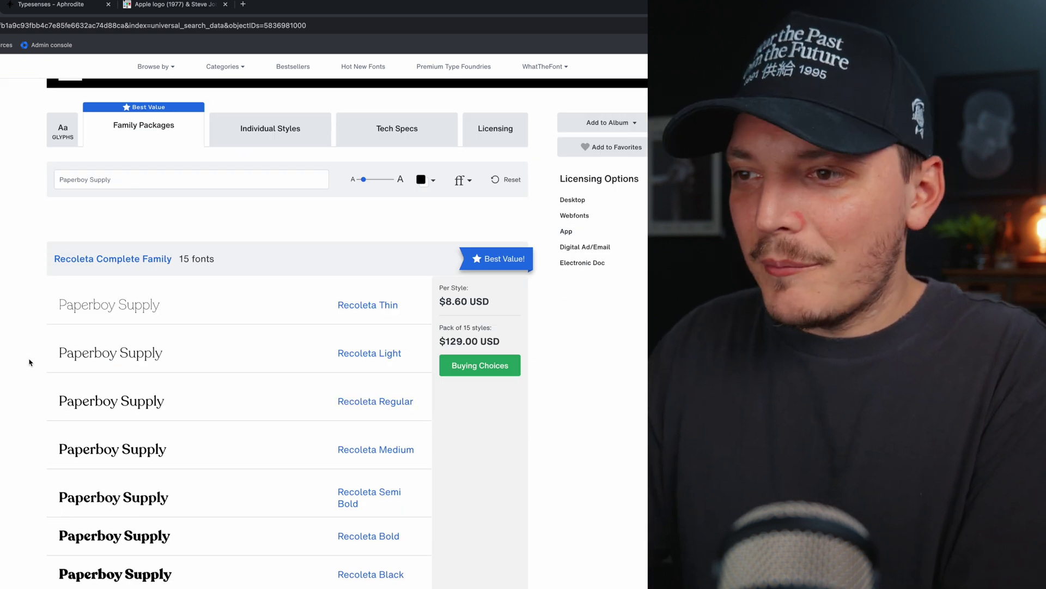
scroll(30, 361, up, 3)
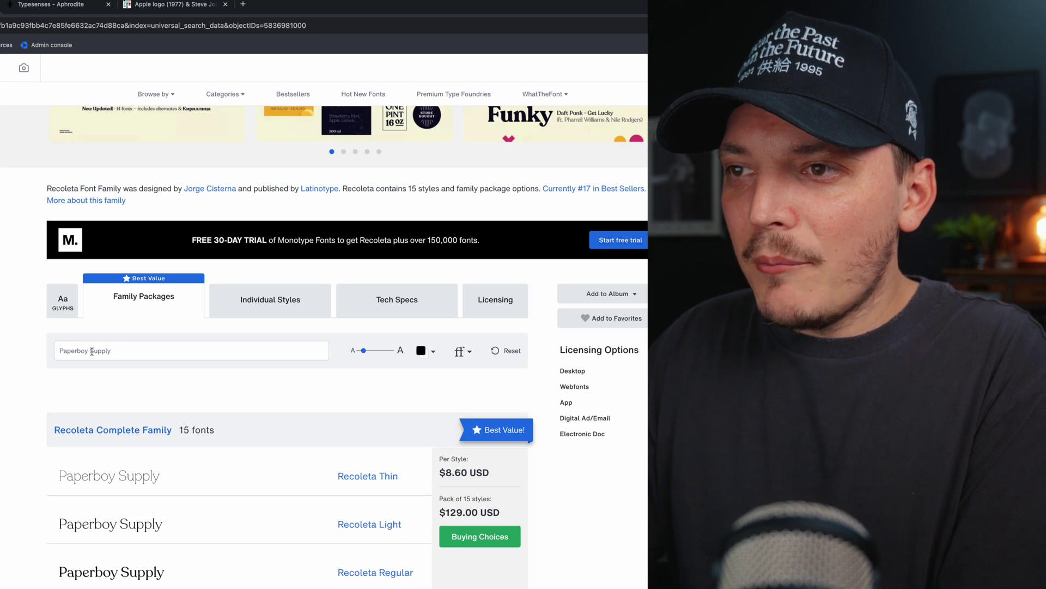
- Enlarge the "Paperboy Supply" preview text and compare the Recoleta weights
drag(363, 351, 376, 354)
scroll(289, 382, down, 5)
scroll(289, 382, down, 5)
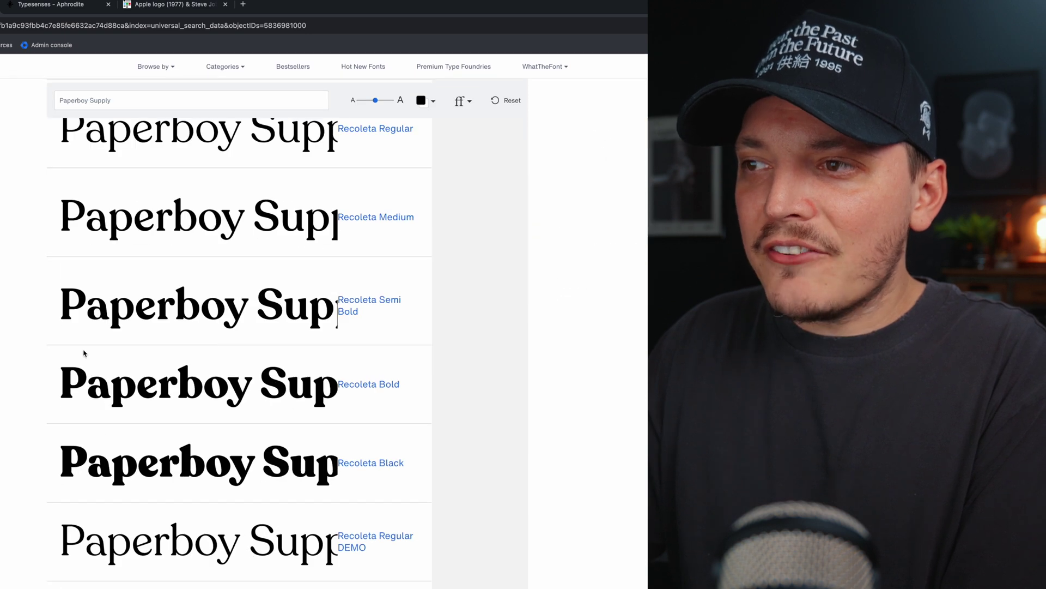
scroll(93, 327, up, 10)
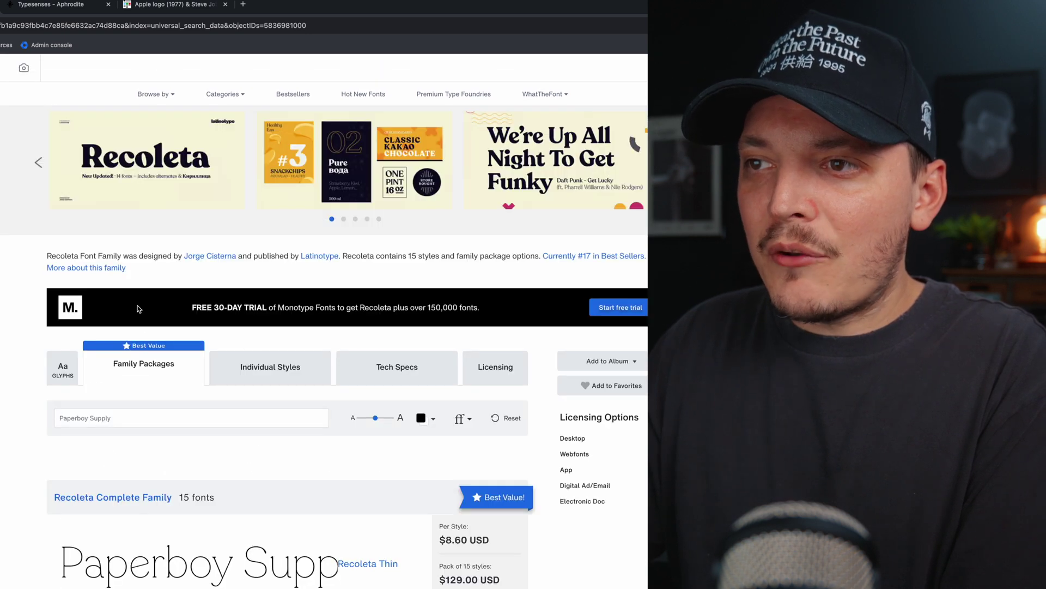
scroll(138, 309, down, 10)
scroll(154, 329, up, 5)
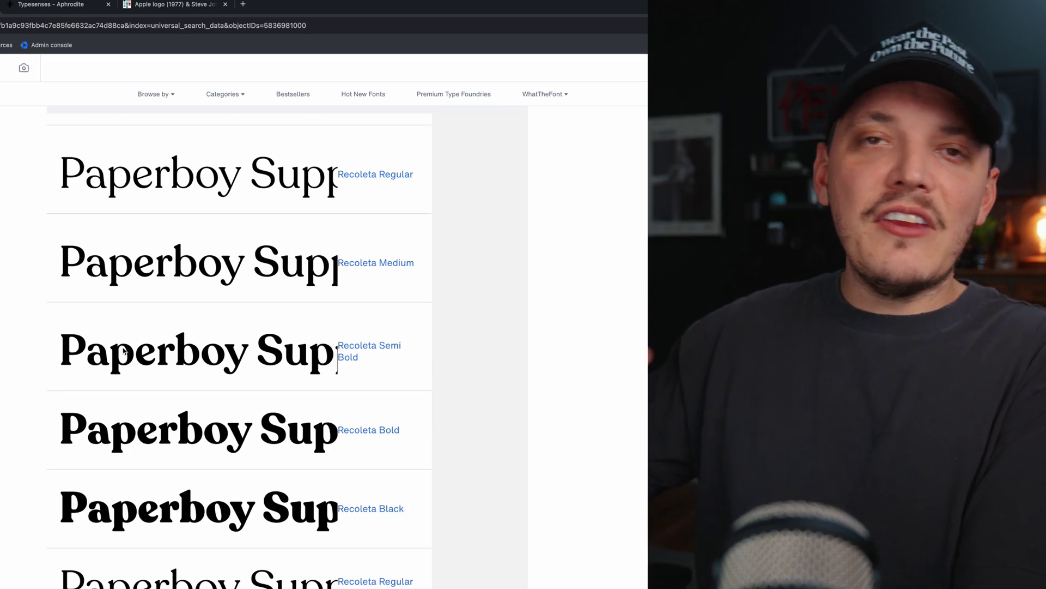
- Shorten the preview text to "Paperboy" and compare it across the Recoleta weights
scroll(122, 347, up, 5)
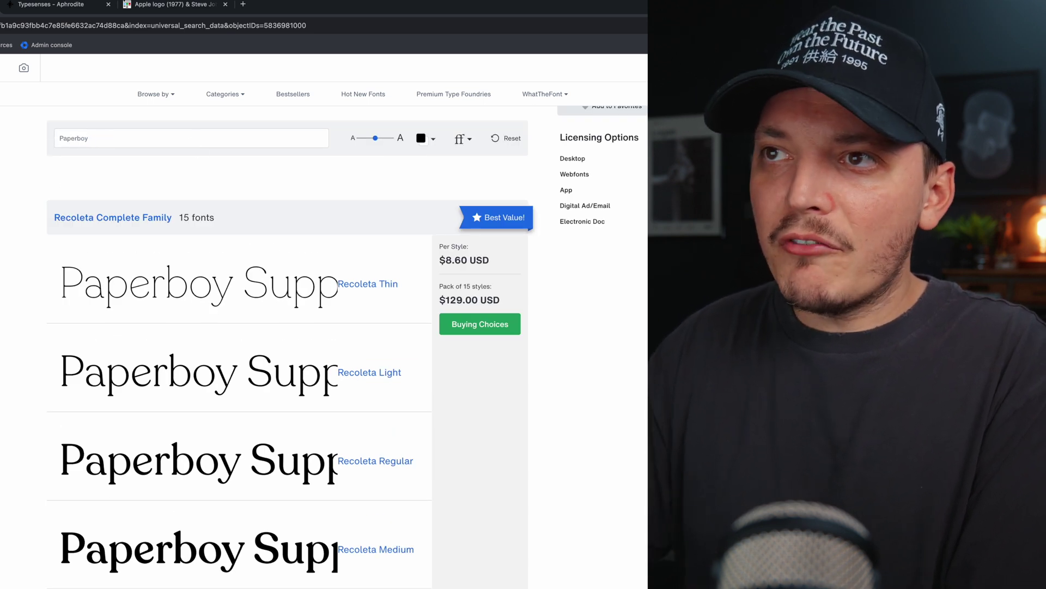
scroll(76, 304, down, 7)
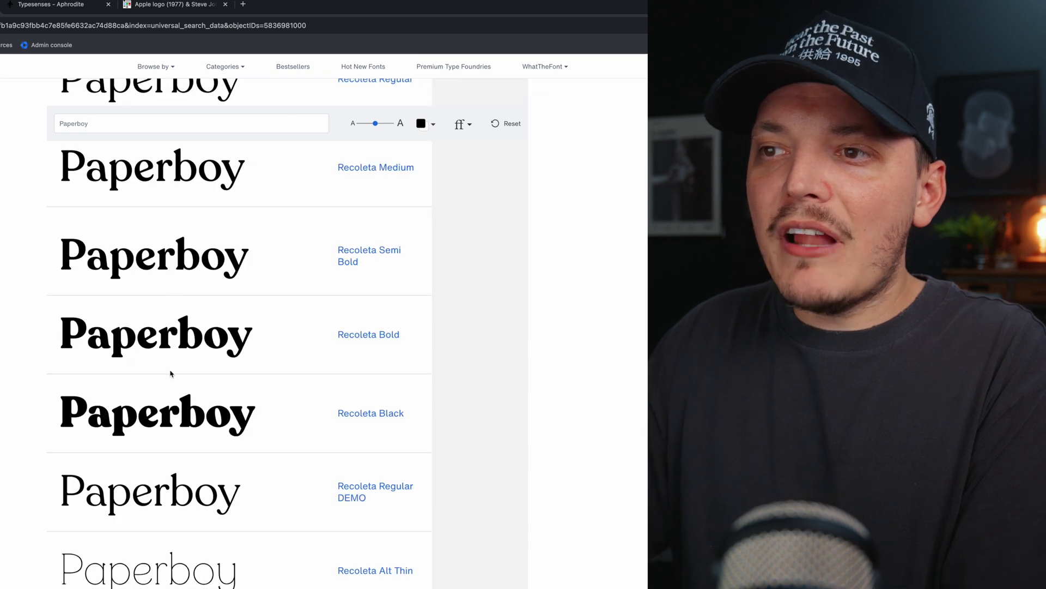
scroll(170, 374, down, 5)
scroll(196, 222, up, 1)
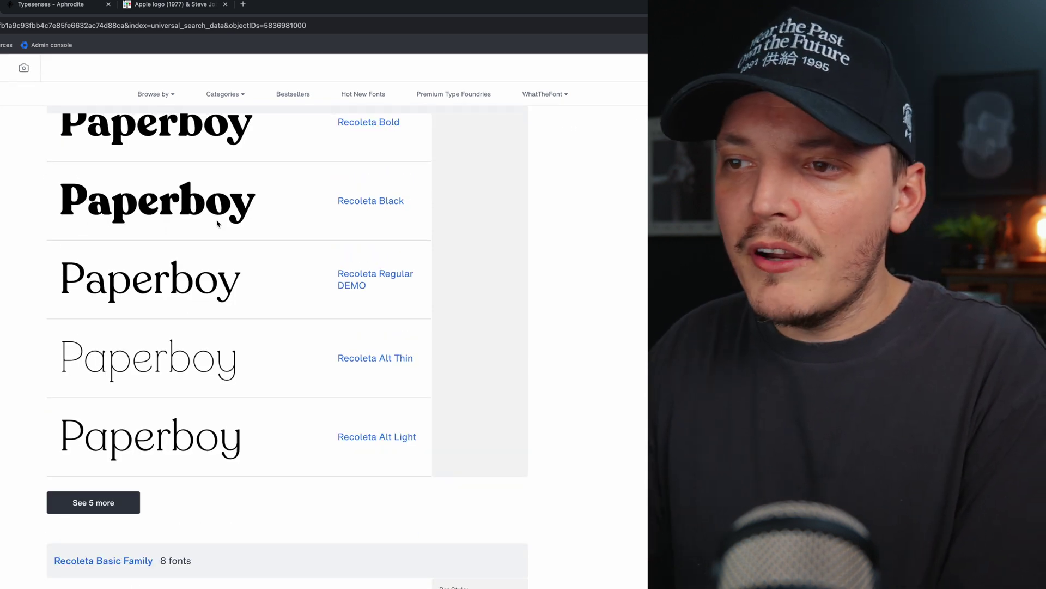
scroll(206, 354, up, 2)
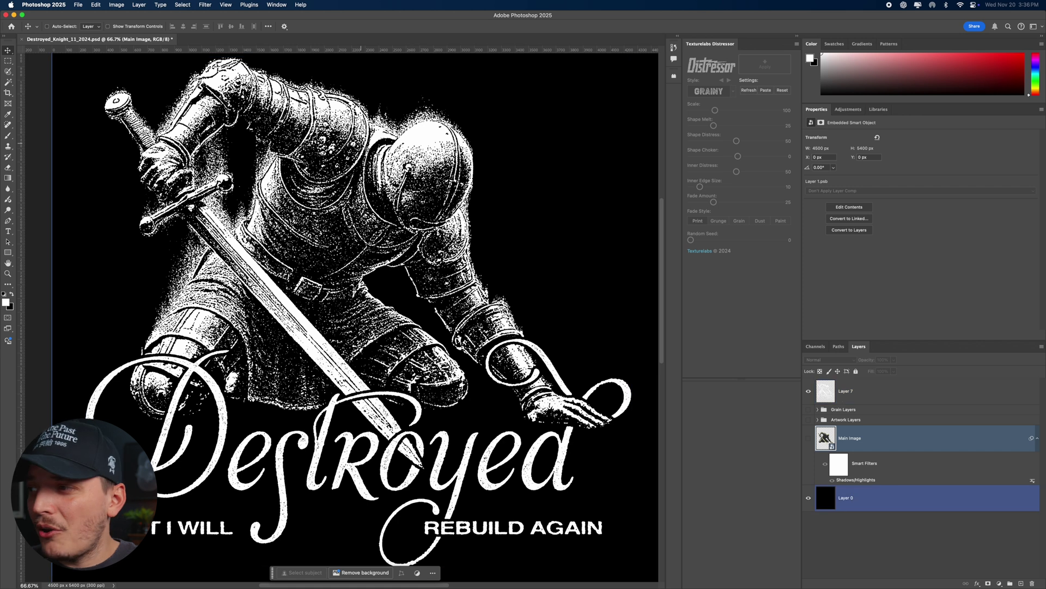
- In Photoshop, add a new layer directly above Main Image and choose bright red as the brush's foreground color
click(833, 460)
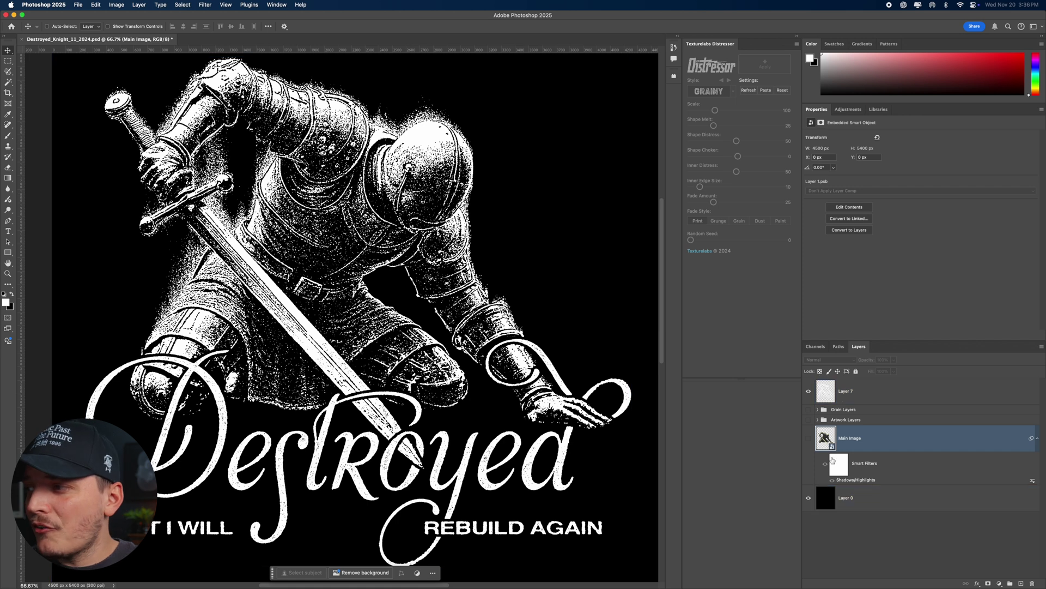
click(1021, 583)
key(b)
click(6, 302)
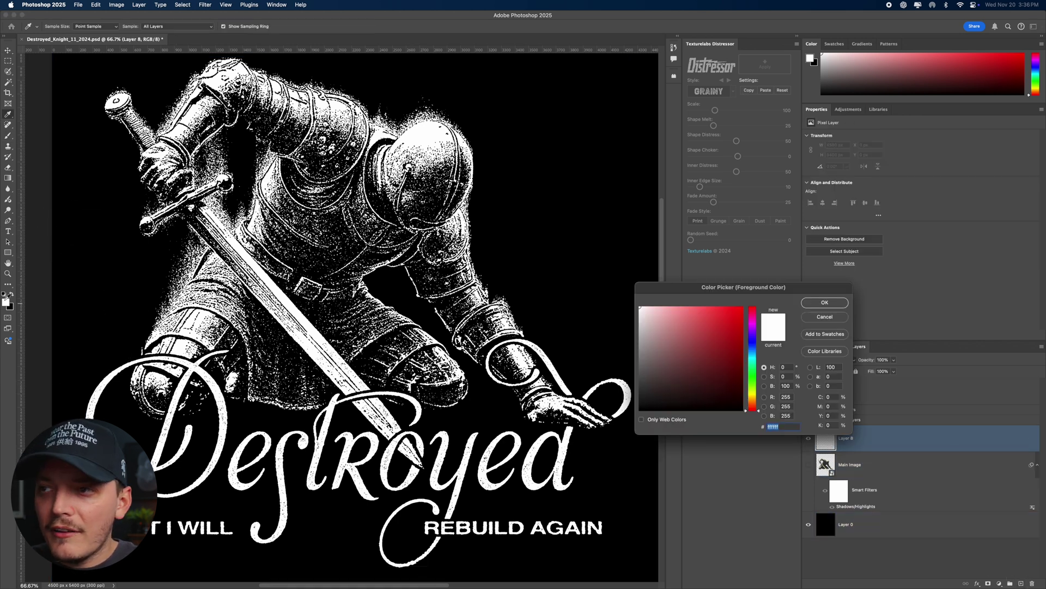
click(742, 311)
click(834, 304)
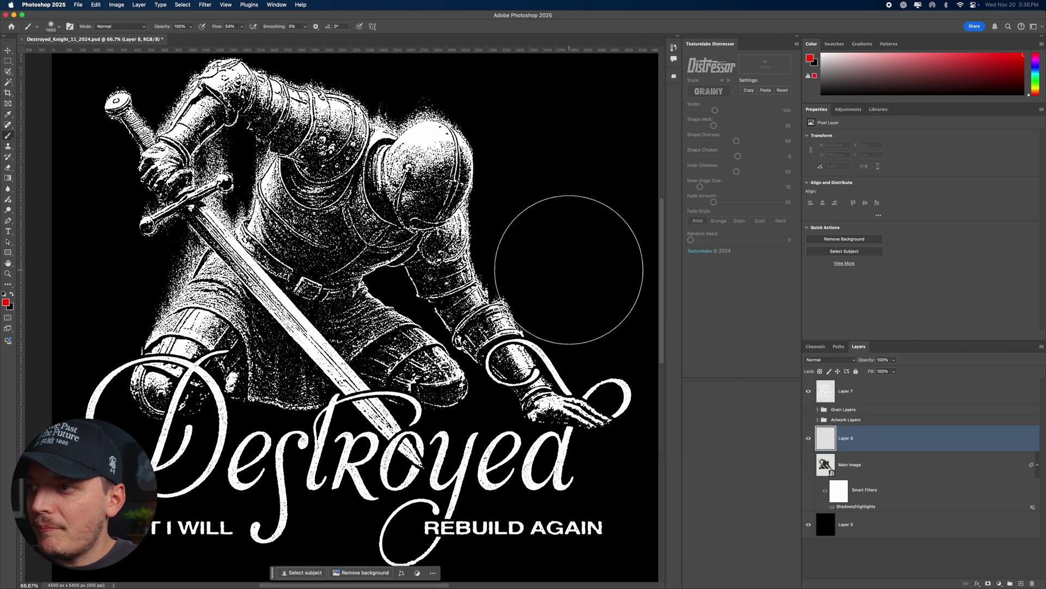
- Reduce the brush size and paint a red X in the empty area beside the knight, plus a vertical line along the artwork's right side
key(bracketleft)
key(bracketleft)
key(bracketleft)
key(bracketleft)
key(bracketleft)
key(bracketleft)
key(bracketleft)
drag(594, 143, 515, 253)
drag(487, 112, 621, 247)
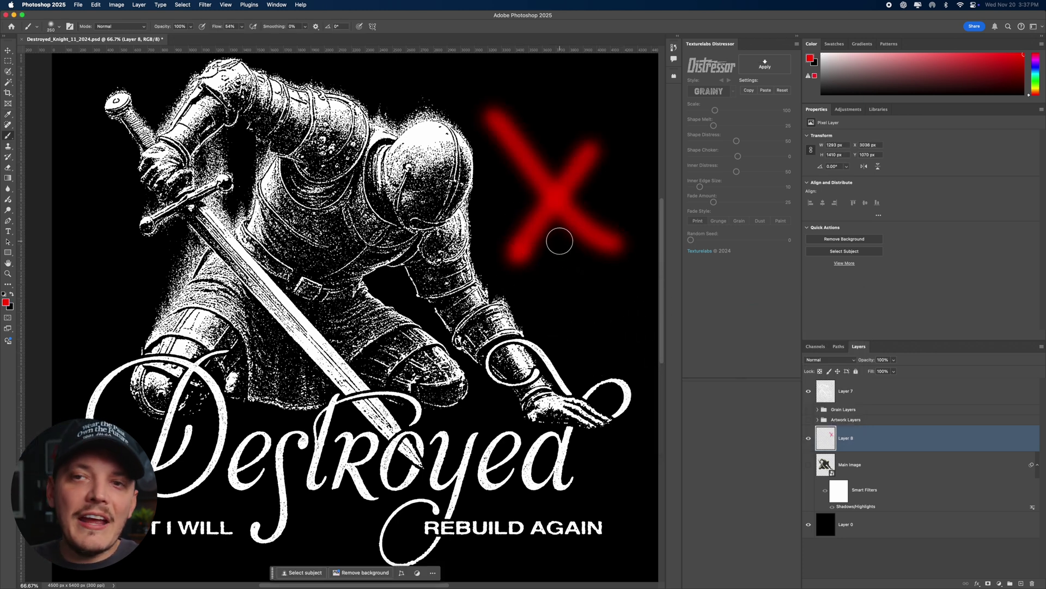
mouse_move(572, 188)
mouse_down()
mouse_move(603, 93)
mouse_move(615, 547)
mouse_up()
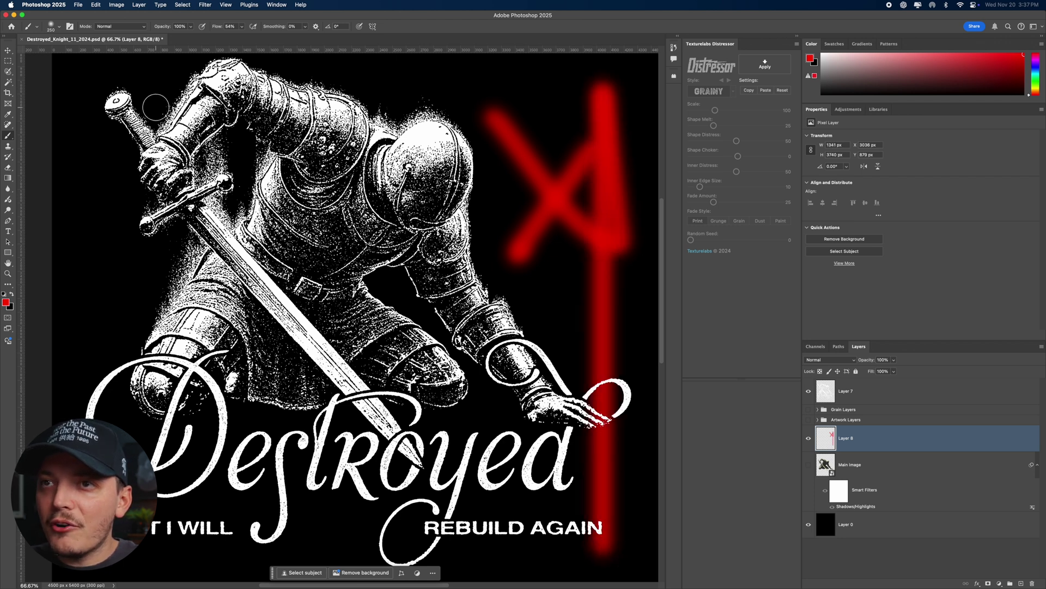
- Paint red lines along the artwork's left and top edges, and shade the empty areas on both sides of the knight
drag(82, 79, 82, 430)
mouse_move(87, 66)
mouse_down()
mouse_move(481, 75)
mouse_move(591, 90)
mouse_move(553, 172)
mouse_move(584, 115)
mouse_move(524, 199)
mouse_move(514, 148)
mouse_move(460, 106)
mouse_move(513, 99)
mouse_move(490, 127)
mouse_move(482, 182)
mouse_move(528, 167)
mouse_move(497, 250)
mouse_move(548, 223)
mouse_move(541, 317)
mouse_move(566, 269)
mouse_move(555, 324)
mouse_move(567, 264)
mouse_move(589, 355)
mouse_up()
drag(520, 277, 537, 254)
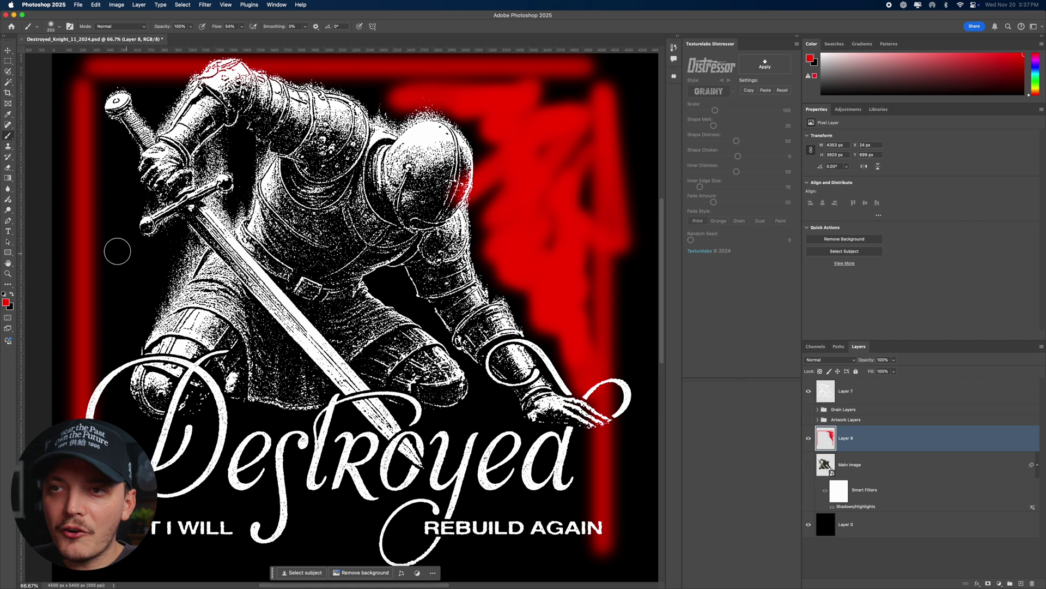
mouse_move(102, 146)
mouse_down()
mouse_move(108, 271)
mouse_move(92, 321)
mouse_move(140, 254)
mouse_move(95, 364)
mouse_move(143, 256)
mouse_move(90, 336)
mouse_up()
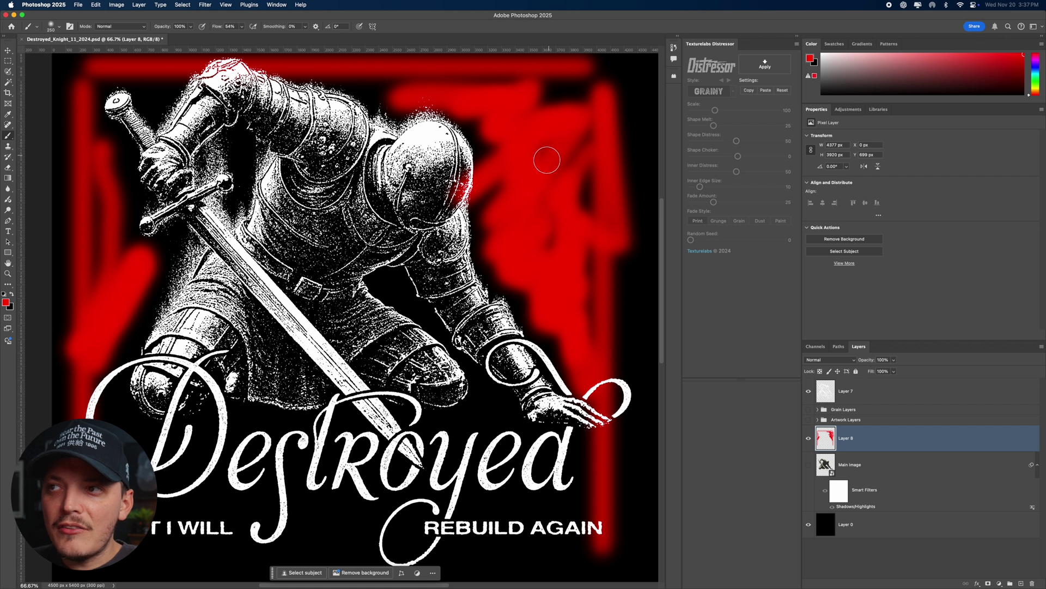
scroll(544, 163, down, 1)
mouse_move(563, 107)
mouse_down()
mouse_move(577, 85)
mouse_move(515, 81)
mouse_move(549, 74)
mouse_up()
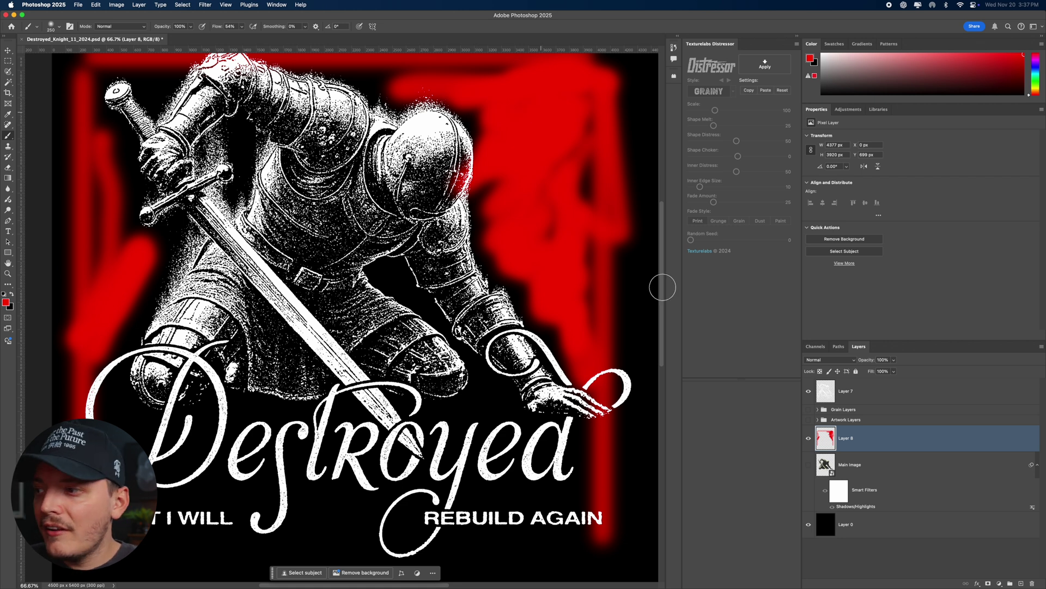
- Hide the red markup layer, add a new layer above it, and set the foreground color to white (ffffff)
click(809, 438)
click(1022, 583)
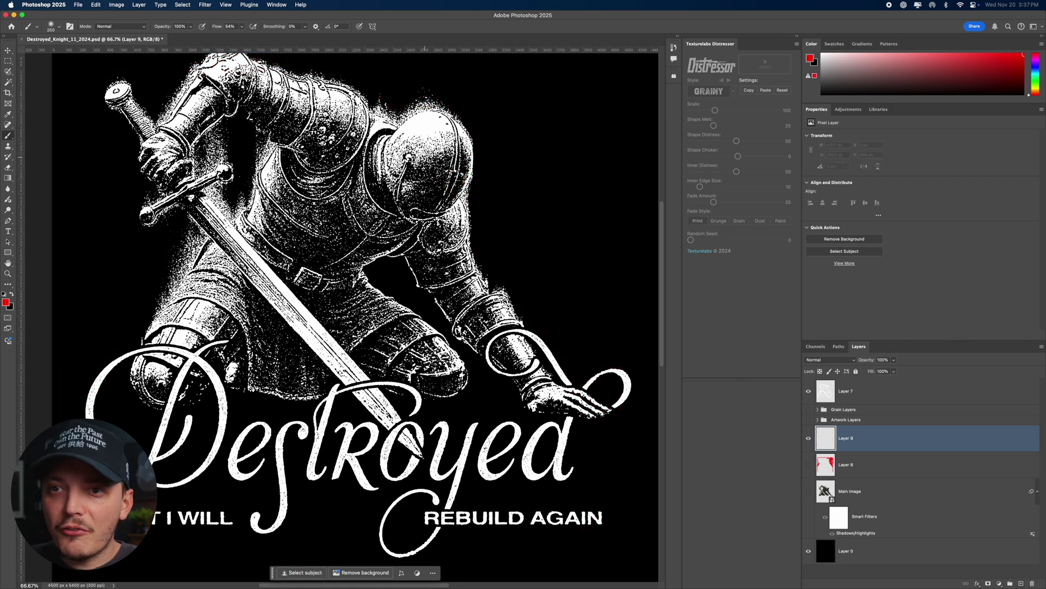
click(7, 303)
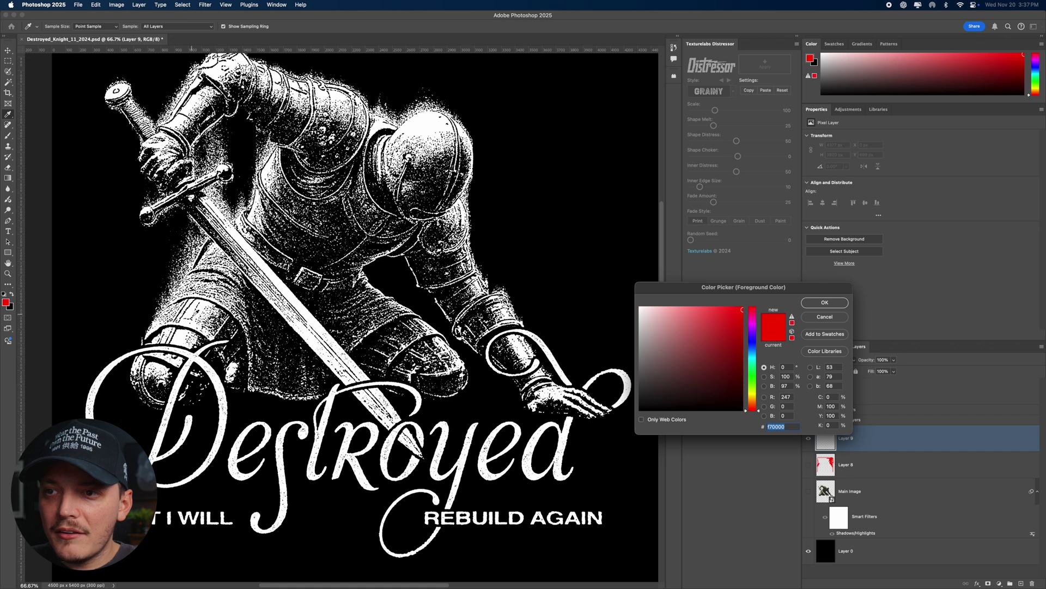
text(ffffff)
click(825, 303)
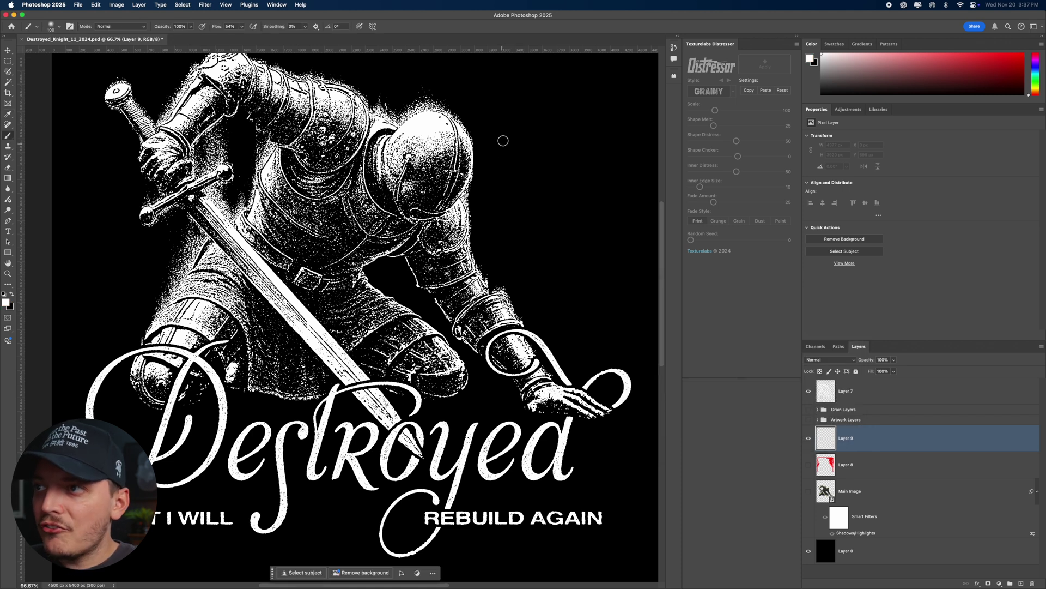
- Try a white brush stroke in the empty area beside the knight's helmet and undo it
mouse_move(509, 152)
mouse_down()
mouse_move(515, 136)
mouse_move(515, 155)
mouse_move(532, 157)
mouse_move(485, 158)
mouse_move(512, 188)
mouse_move(503, 248)
mouse_move(501, 221)
mouse_move(526, 218)
mouse_move(497, 220)
mouse_move(500, 251)
mouse_up()
key(super+z)
key(super+z)
key(super+z)
key(super+z)
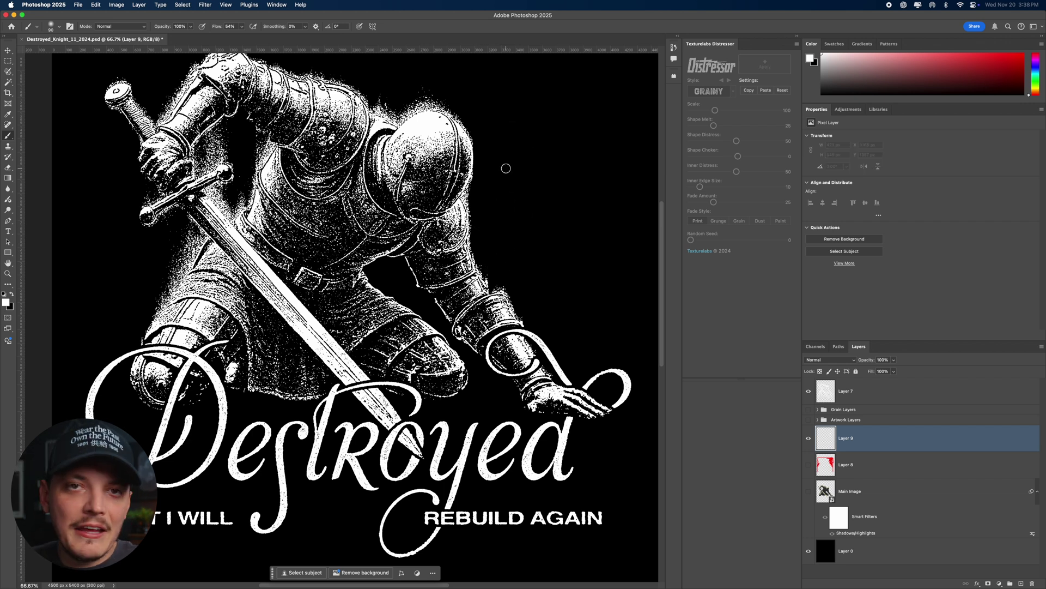
- Try painting a white X in the empty space beside the knight, and undo both strokes
mouse_move(505, 168)
mouse_down()
mouse_move(511, 149)
mouse_move(522, 151)
mouse_up()
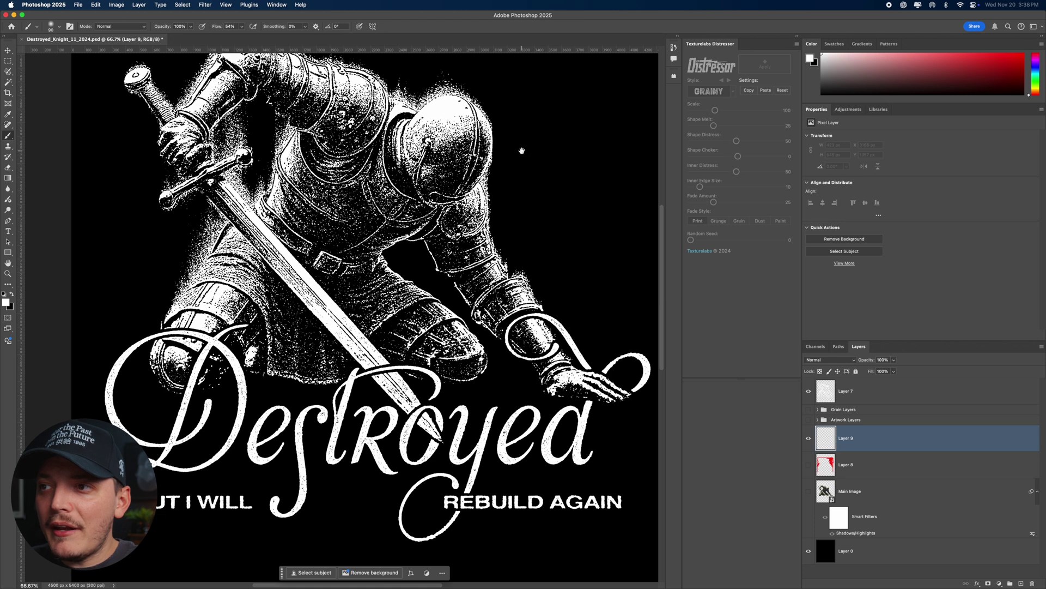
drag(597, 116, 504, 233)
drag(526, 116, 583, 197)
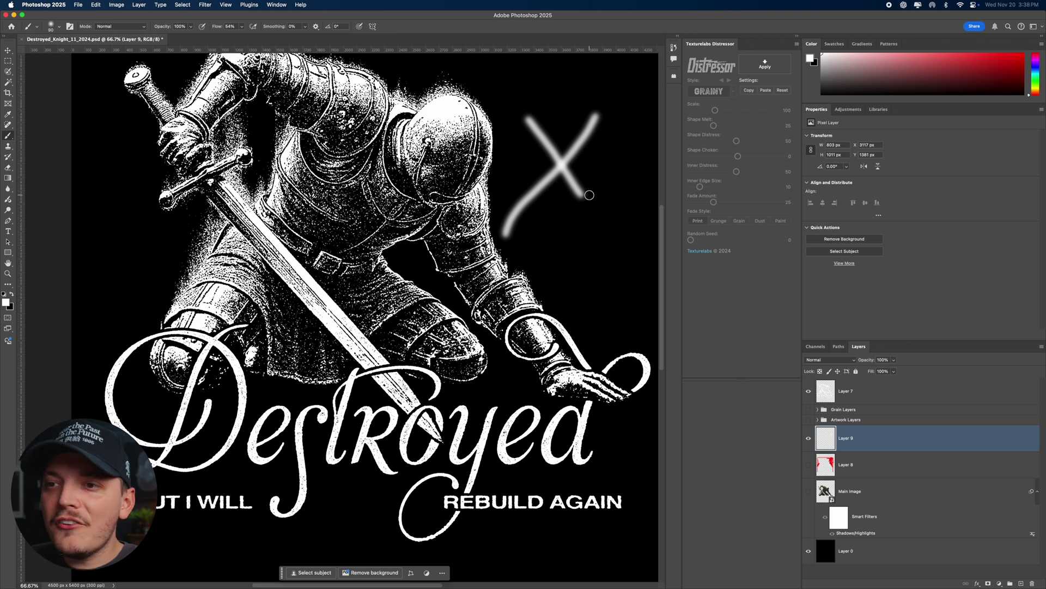
key(ctrl+z)
drag(591, 197, 598, 223)
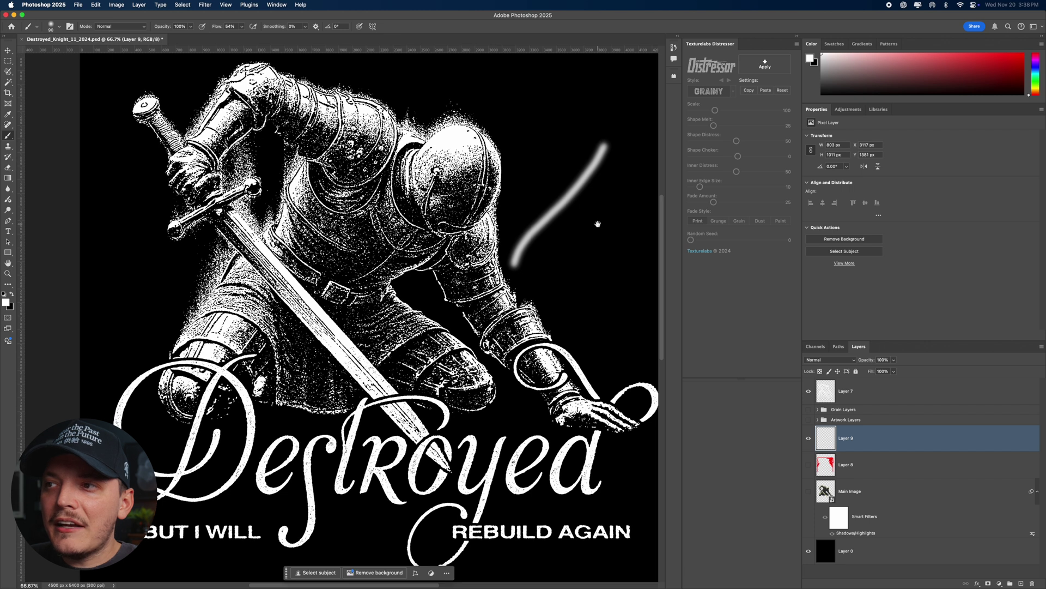
scroll(598, 224, down, 3)
key(ctrl+z)
scroll(255, 315, down, 2)
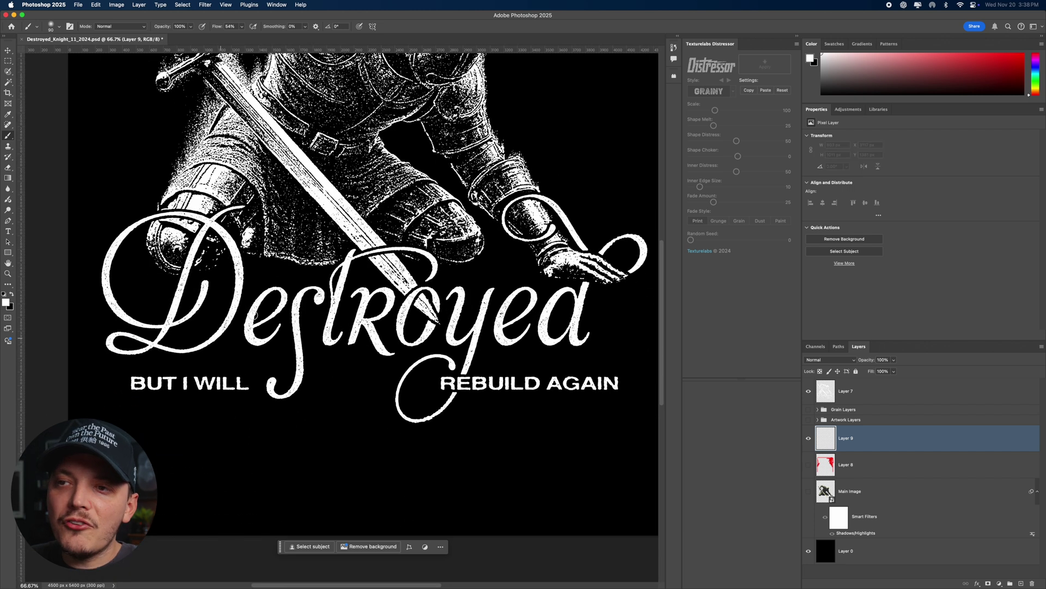
scroll(603, 427, up, 4)
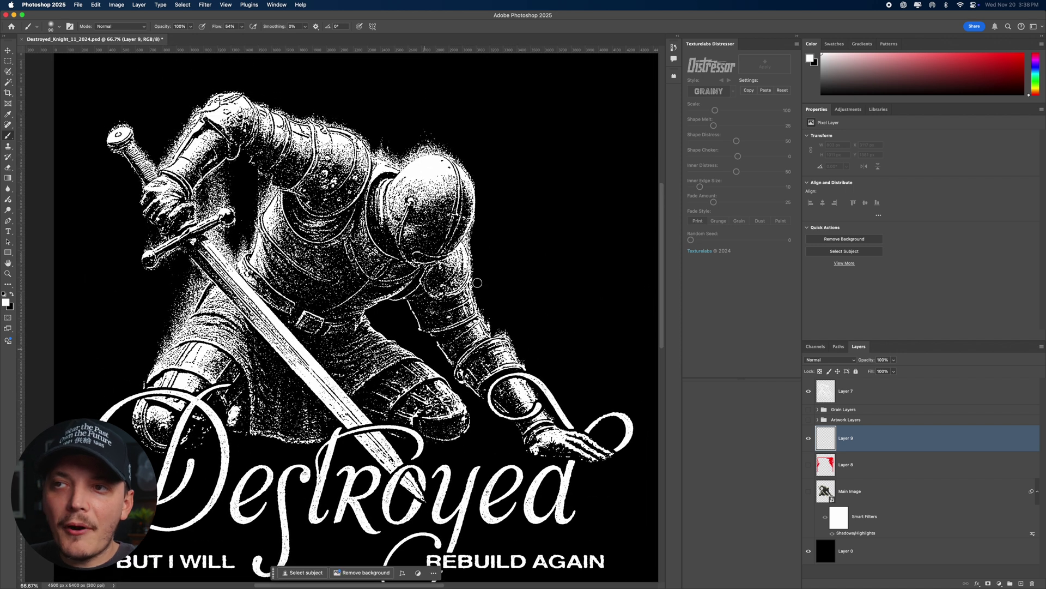
scroll(434, 240, down, 4)
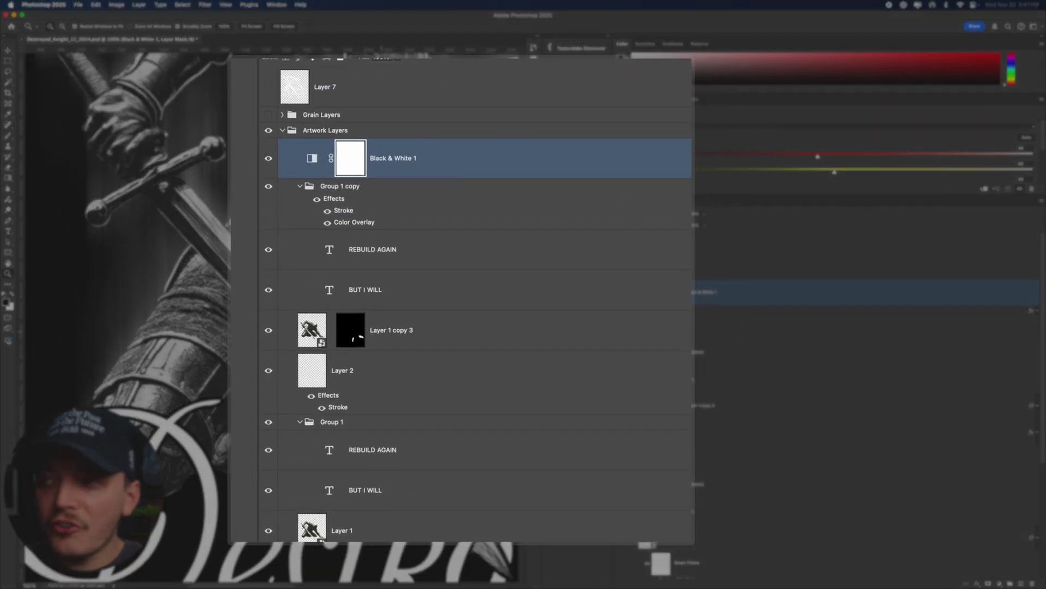
- Hide the Black & White 1 adjustment layer and toggle Group 1 copy off and on to check its lettering
click(266, 159)
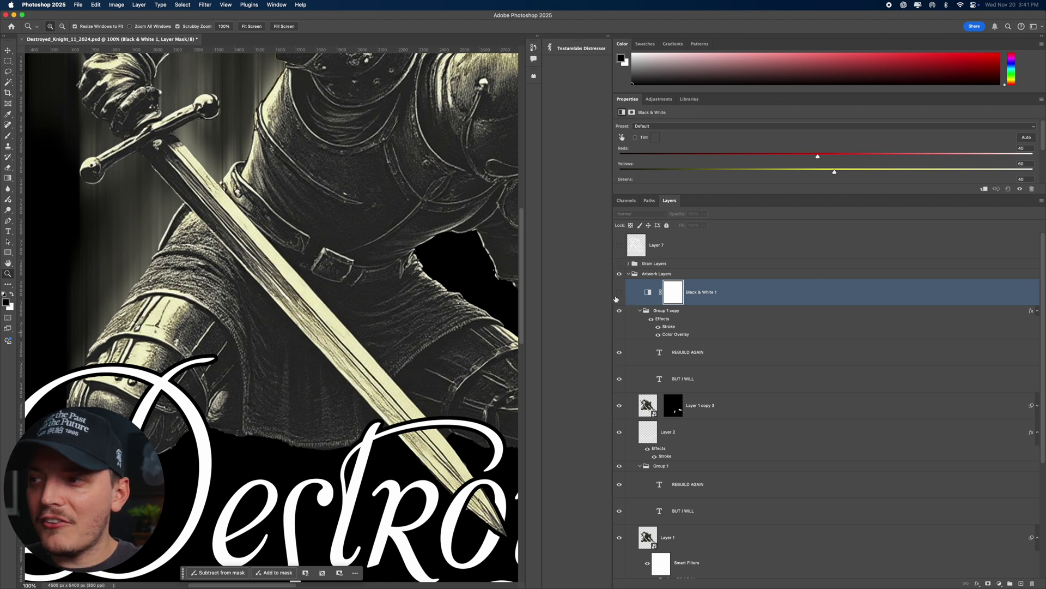
scroll(466, 348, down, 3)
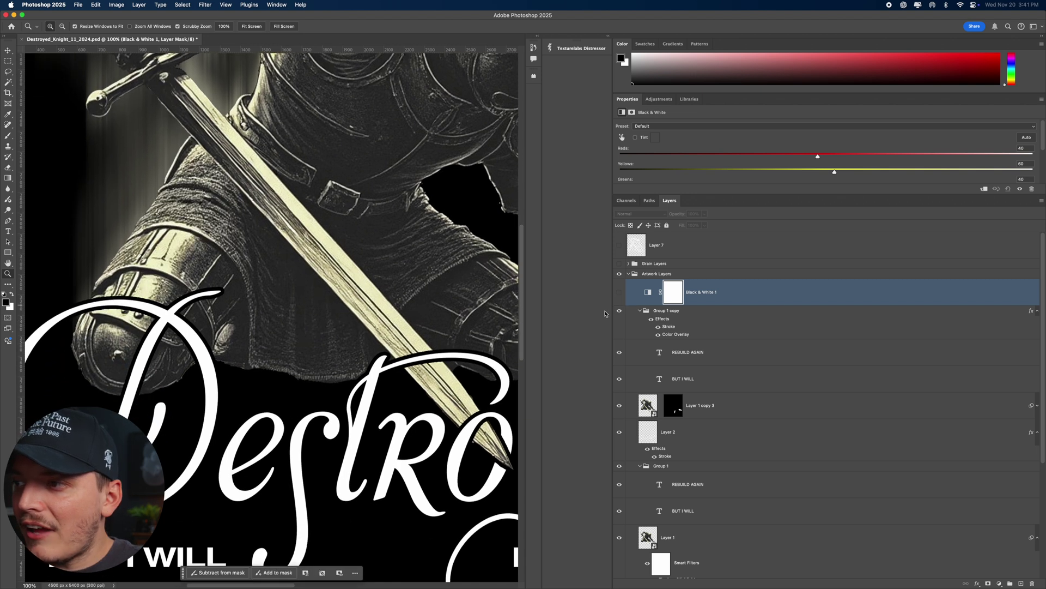
click(620, 310)
click(620, 311)
drag(296, 371, 307, 249)
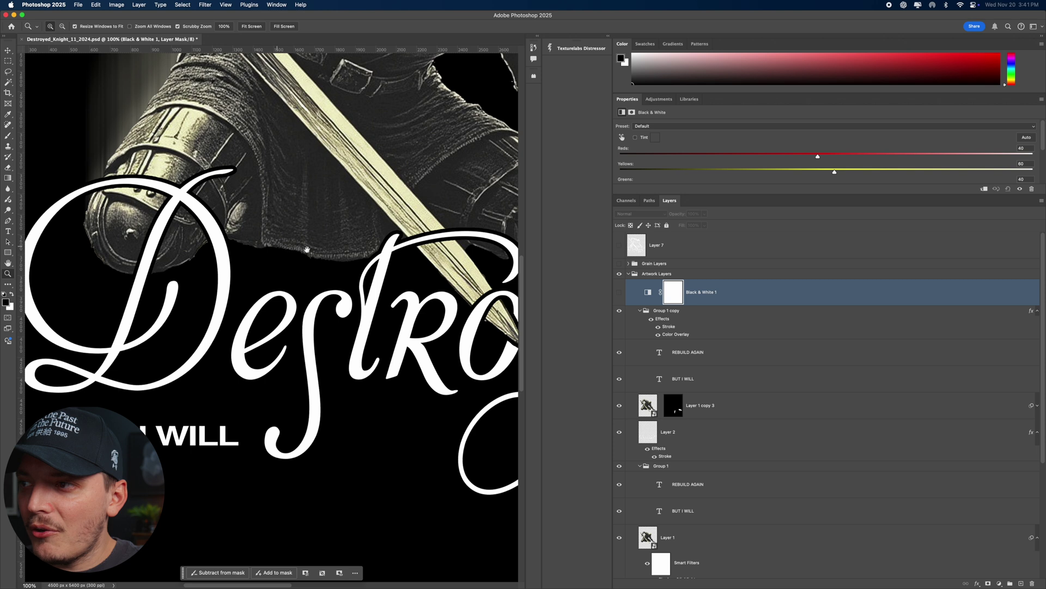
click(620, 315)
click(620, 315)
- Select the "BUT I WILL" text to inspect its character settings, and leave text editing without changing it
key(t)
click(196, 436)
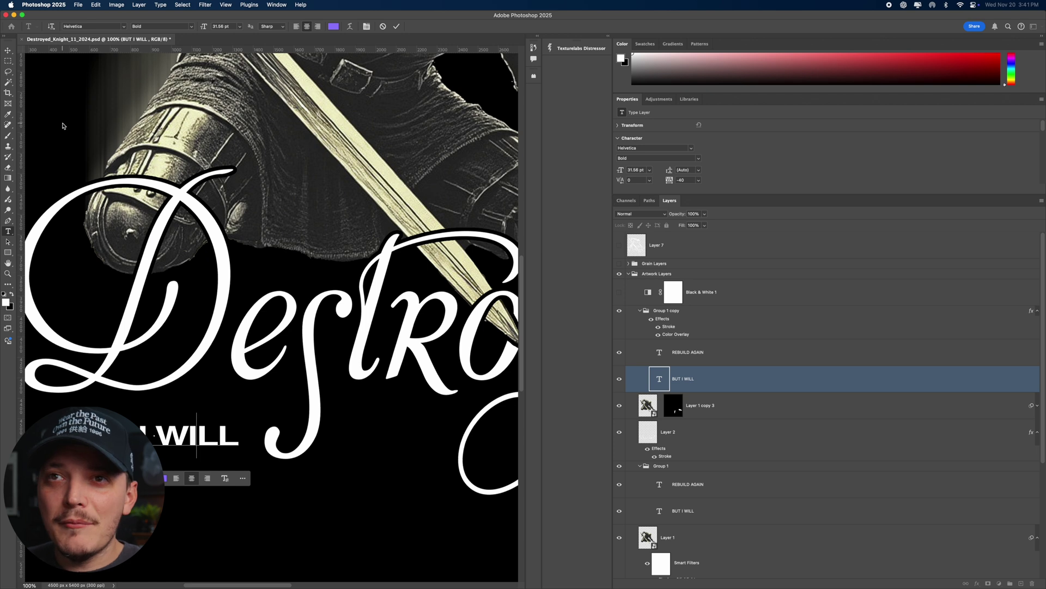
triple_click(184, 428)
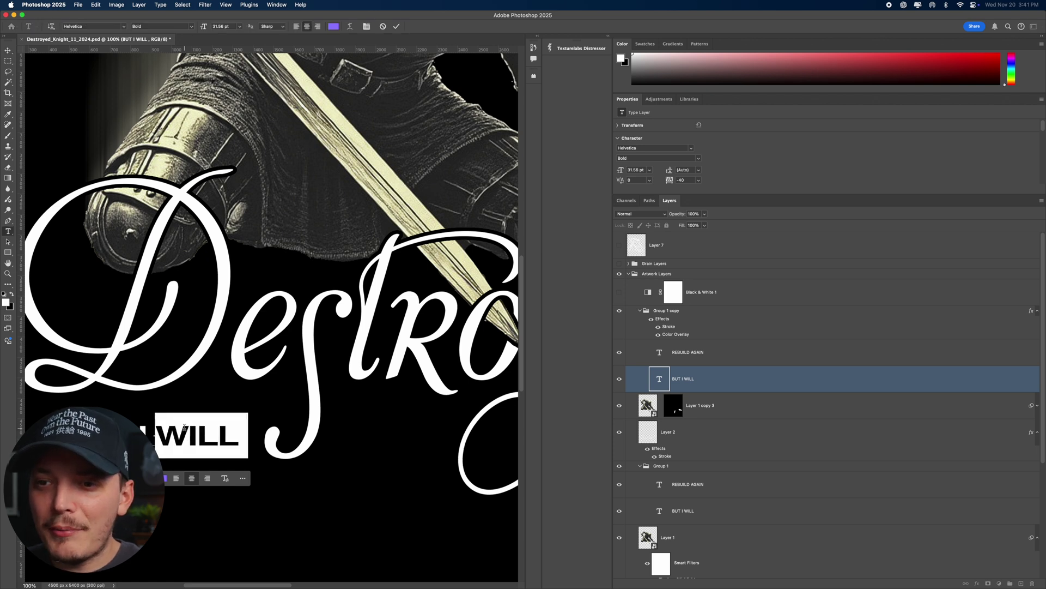
click(7, 50)
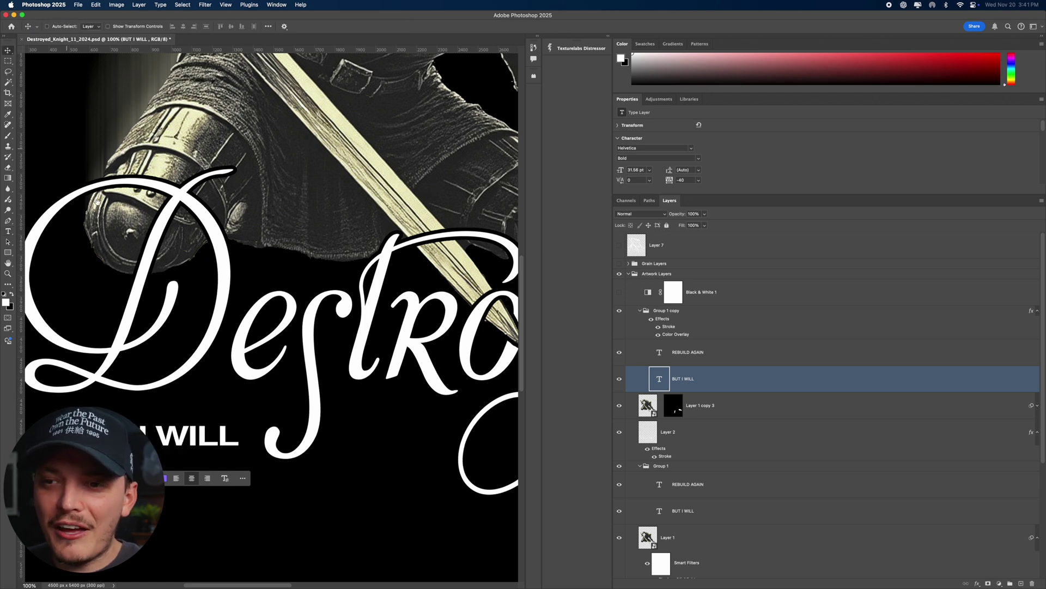
scroll(151, 211, down, 3)
key(t)
triple_click(188, 370)
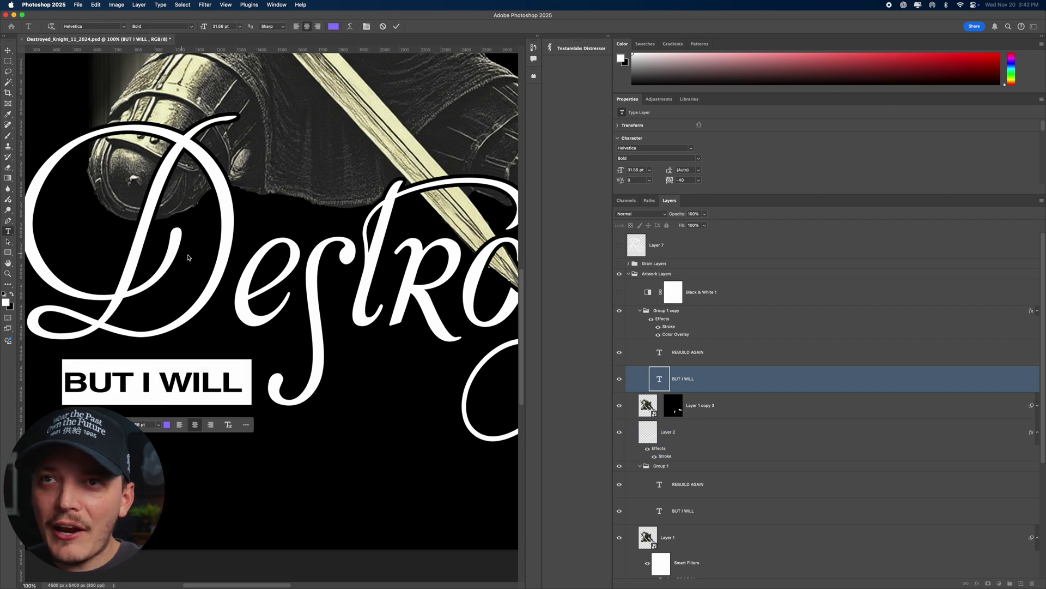
click(8, 49)
scroll(397, 299, down, 2)
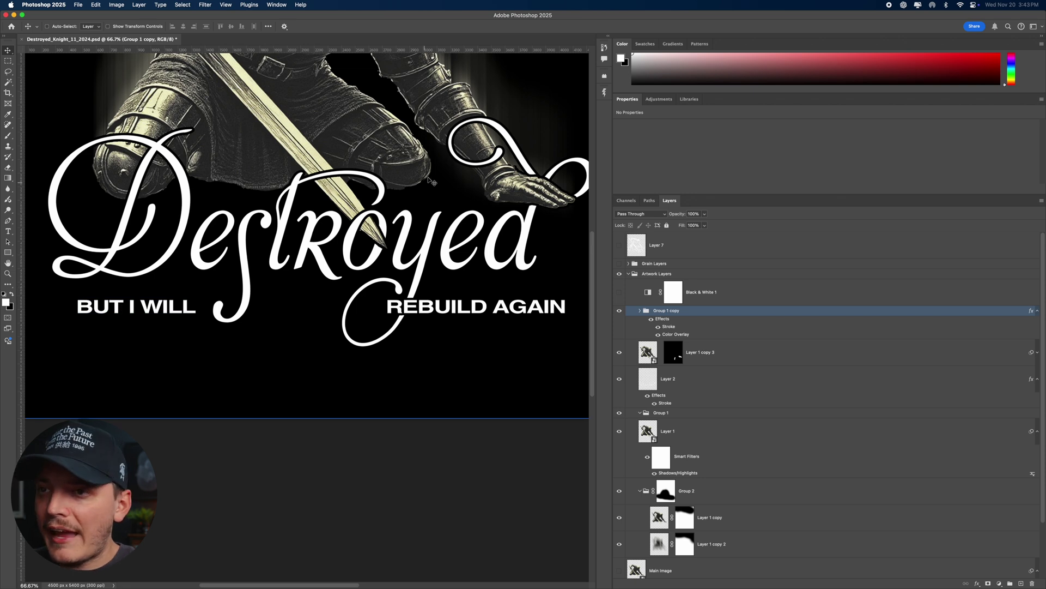
- Select Layer 1, the knight smart object with the Shadows/Highlights smart filter
scroll(365, 253, down, 5)
scroll(365, 253, left, 3)
scroll(366, 253, down, 4)
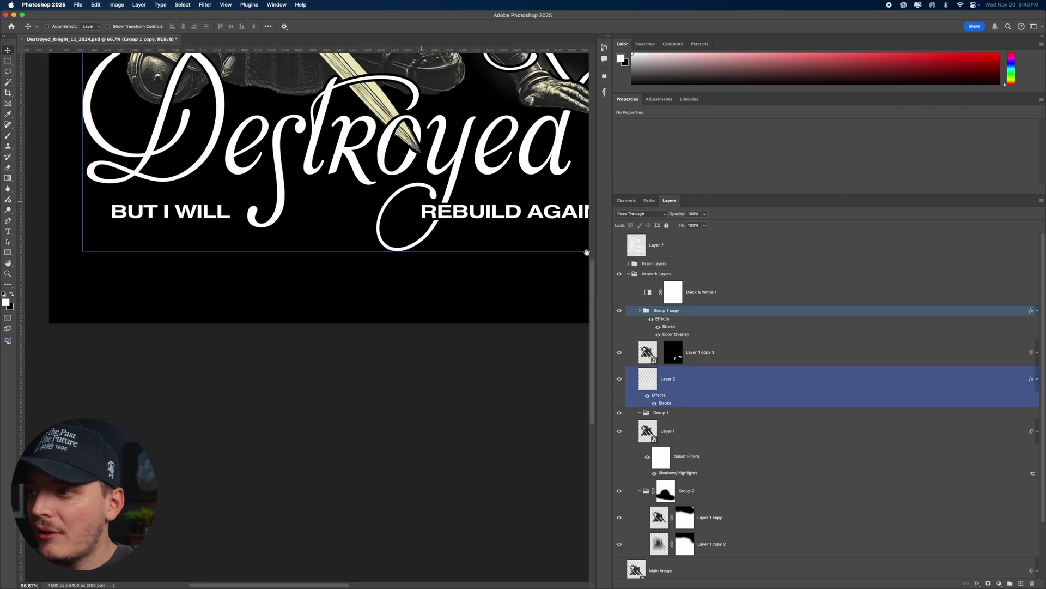
scroll(408, 233, up, 15)
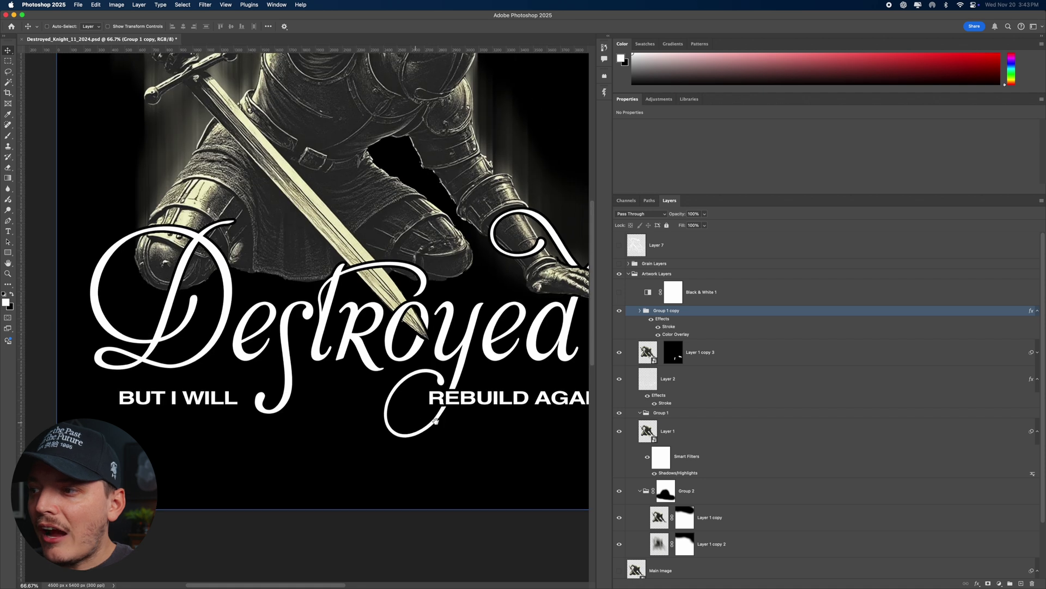
click(627, 436)
scroll(338, 283, up, 6)
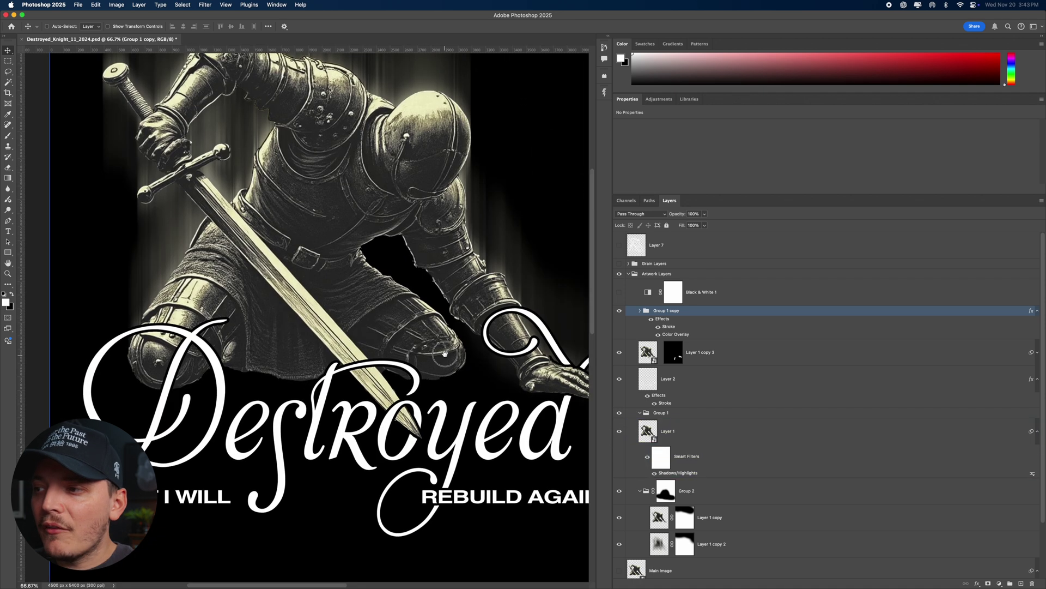
click(717, 433)
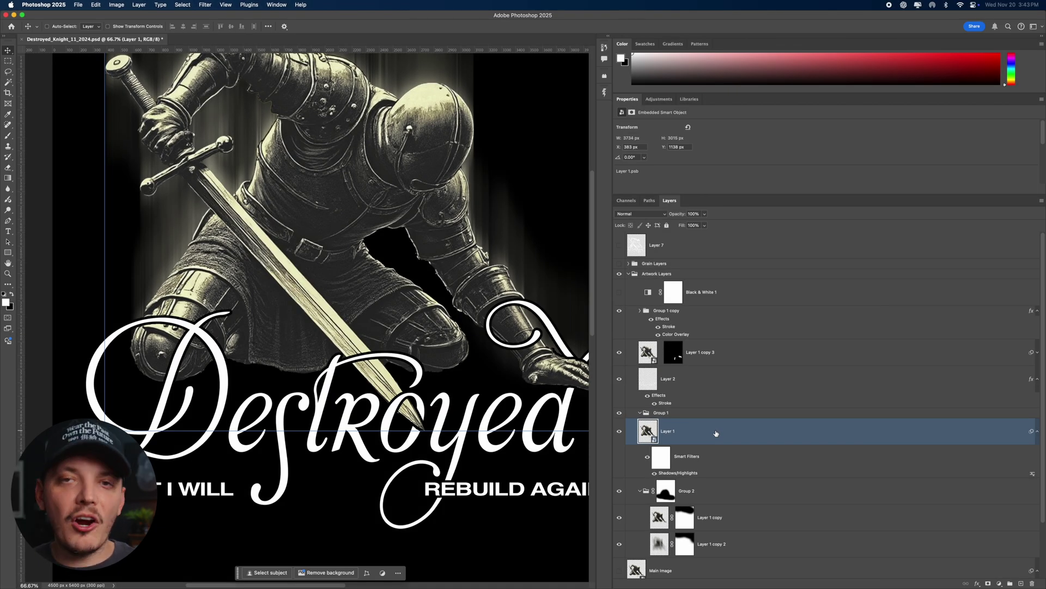
- Toggle the visibility of Layer 1 copy and Layer 1 copy 2 in Group 2 to compare their glow effects
scroll(718, 441, down, 3)
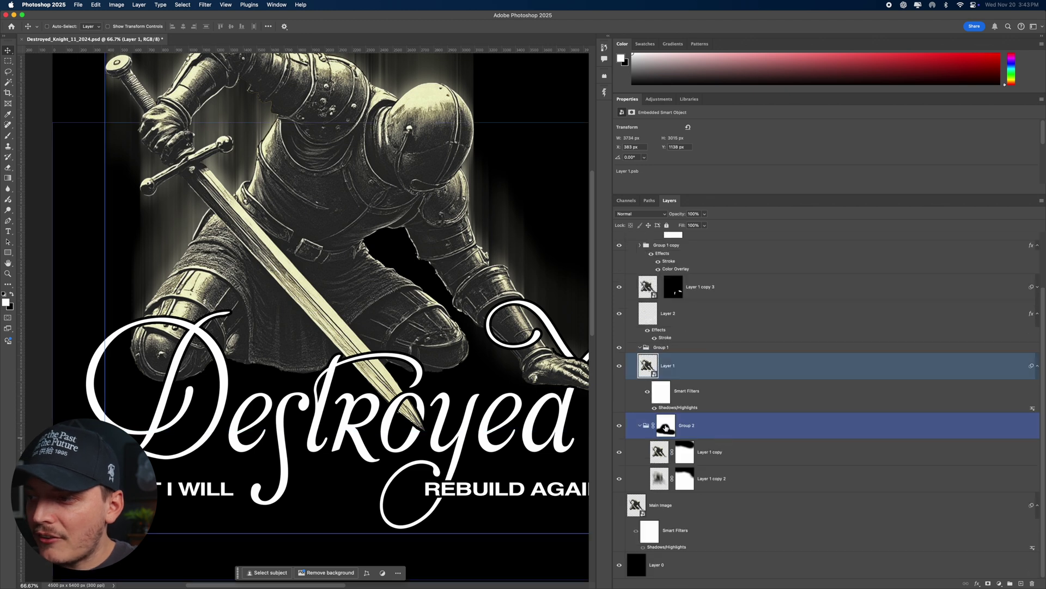
click(621, 452)
scroll(307, 193, up, 3)
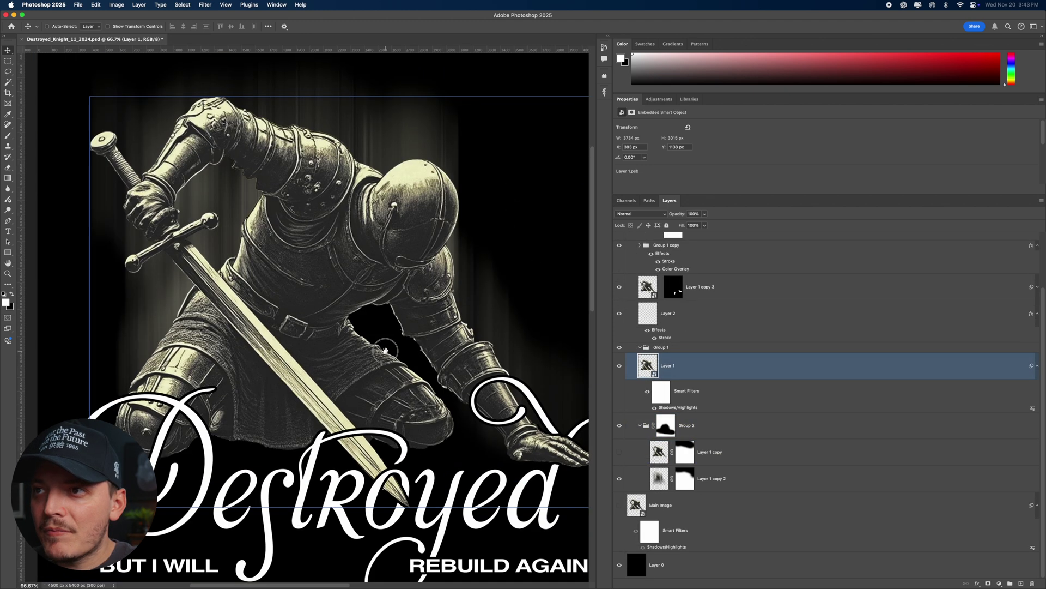
super+click(635, 475)
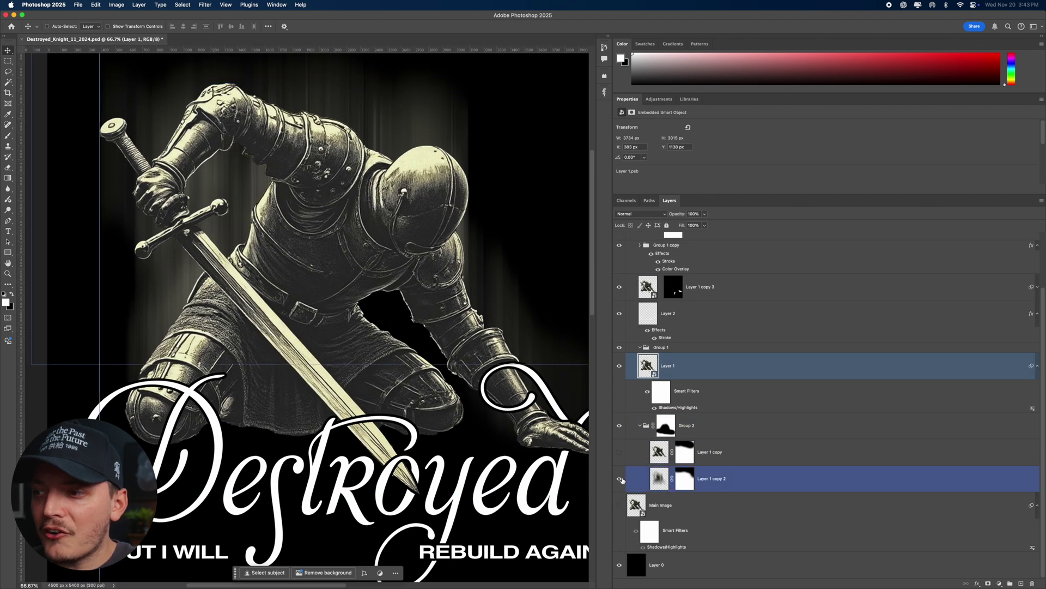
click(620, 478)
click(619, 452)
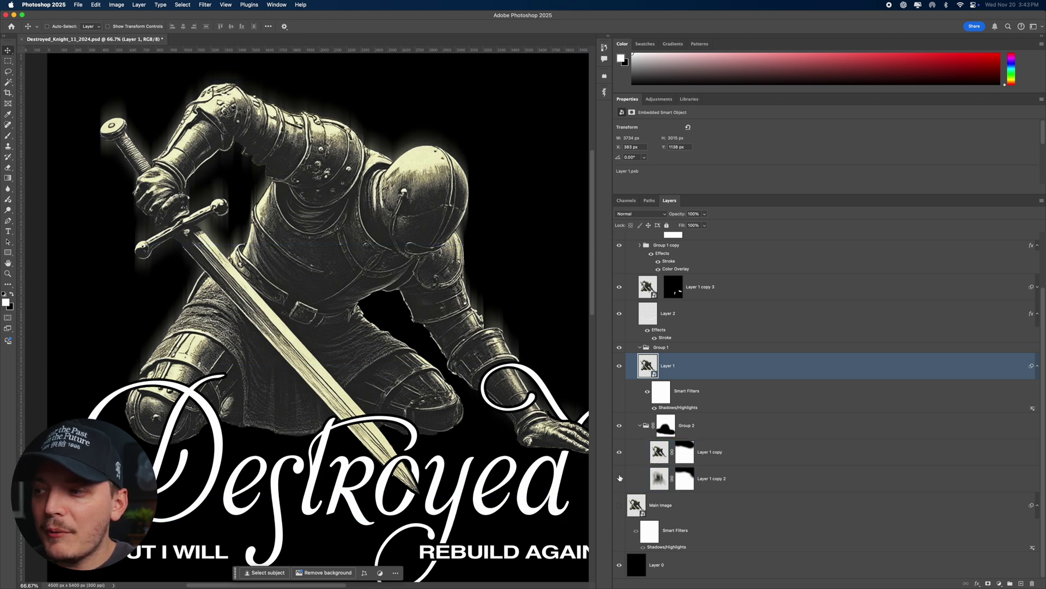
click(619, 477)
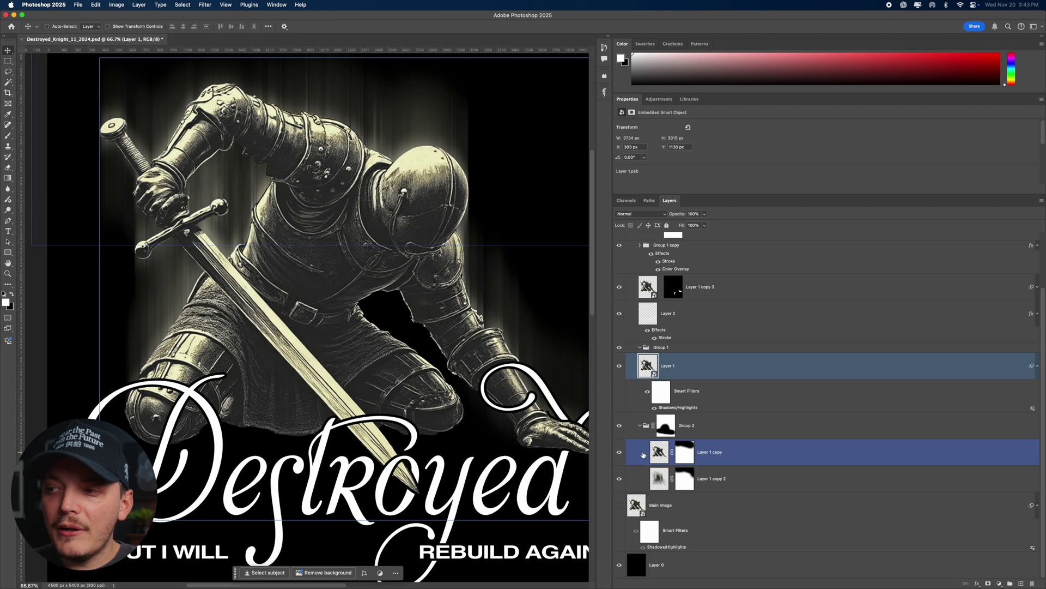
- Select Layer 1 copy in Group 2 and view the available Blur filters without applying one
click(658, 453)
click(205, 5)
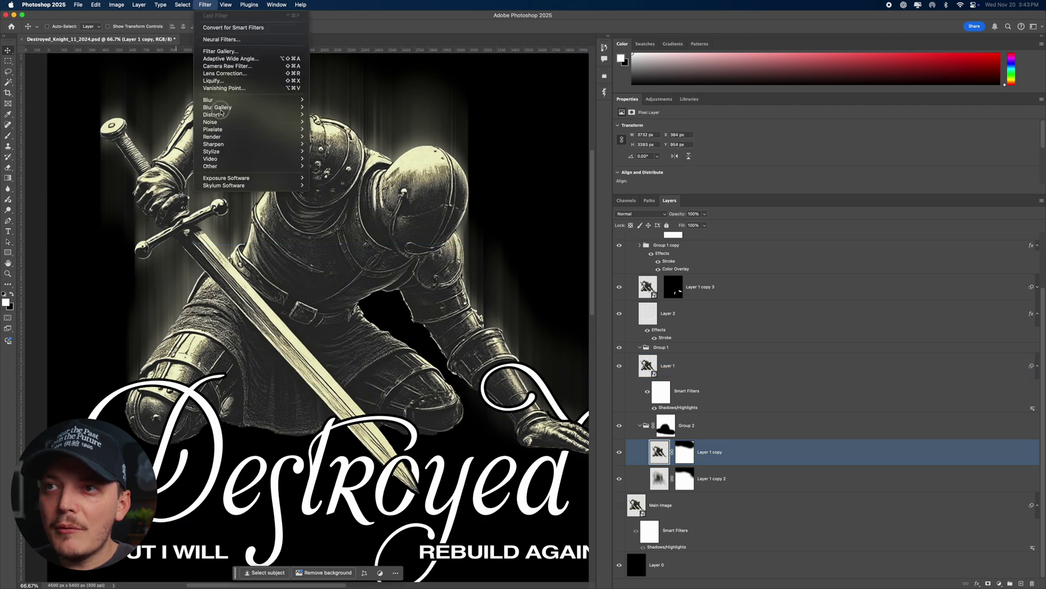
mouse_move(229, 100)
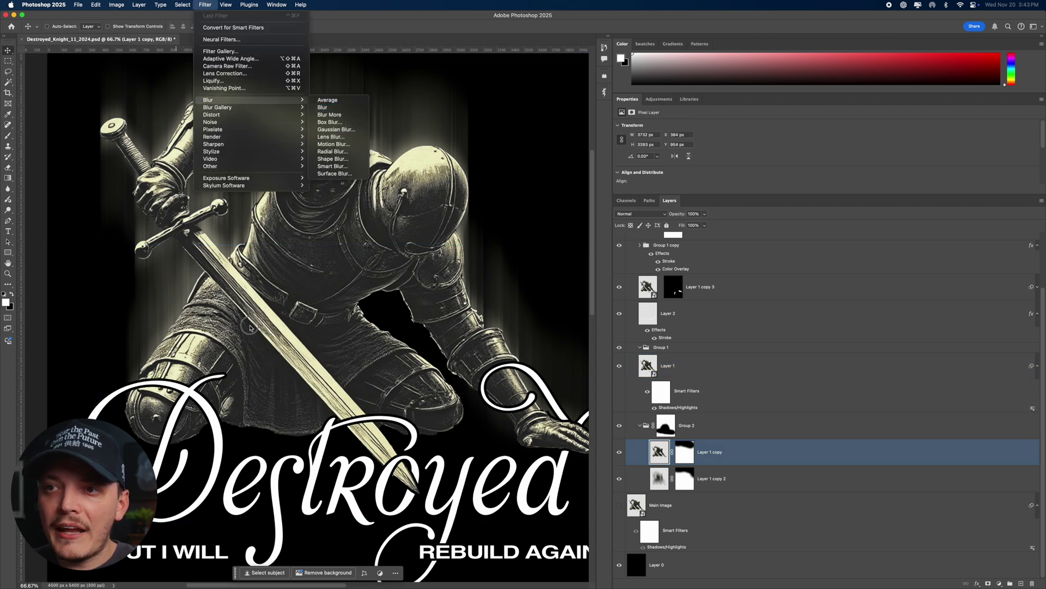
click(284, 329)
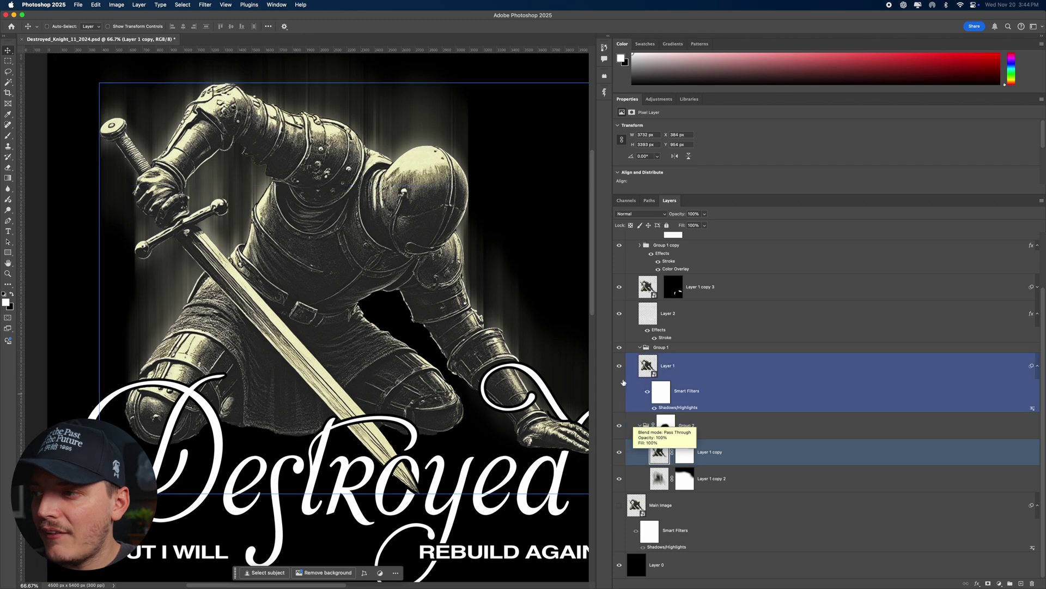
scroll(409, 322, down, 3)
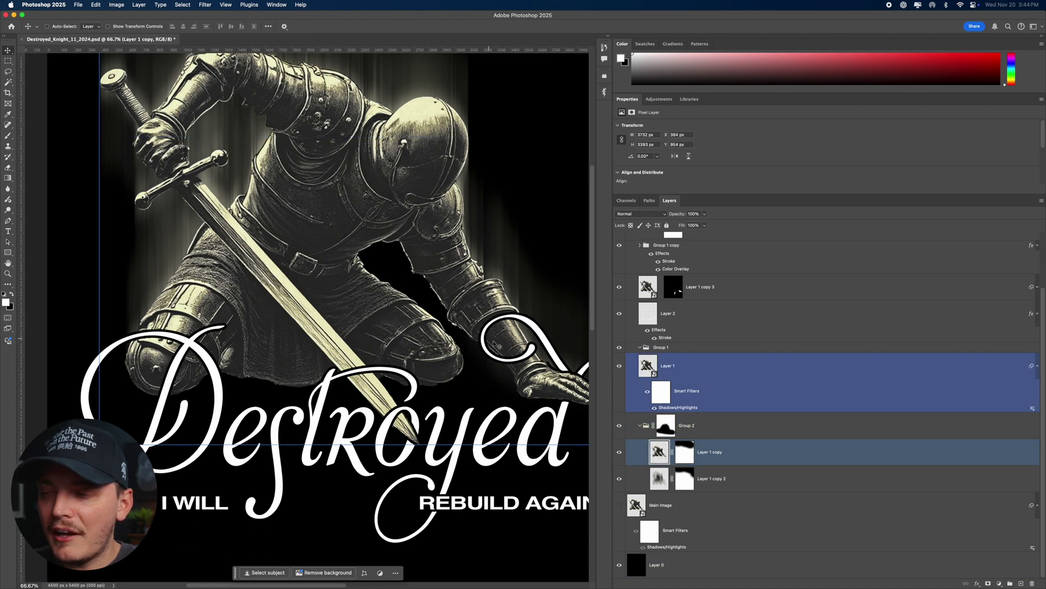
scroll(495, 344, up, 4)
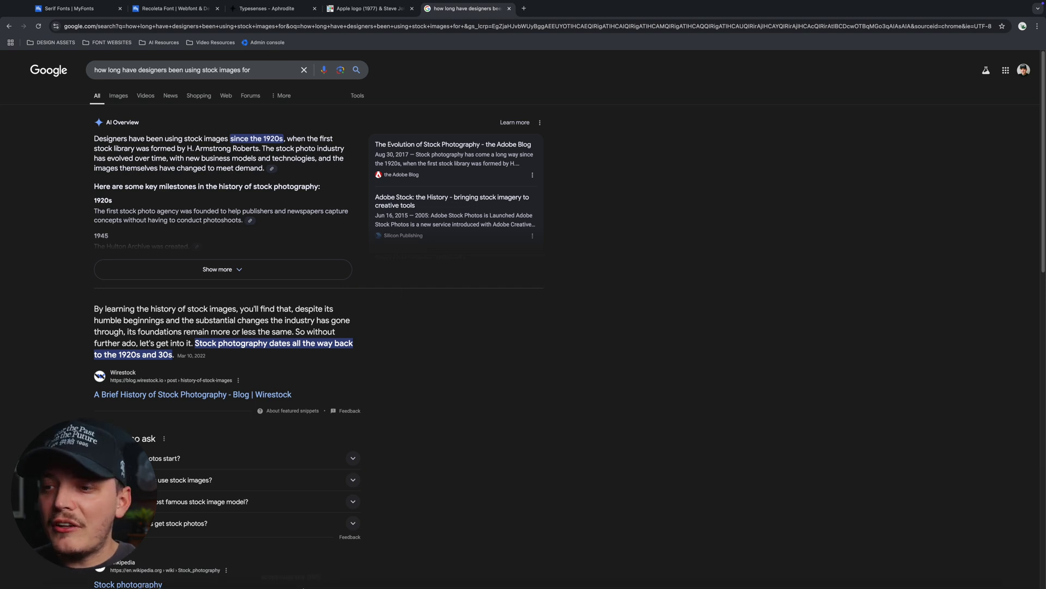
- Switch to Photoshop, hide the Artwork Layers group and show the Main Image layer to view the knight on its own
mouse_move(273, 581)
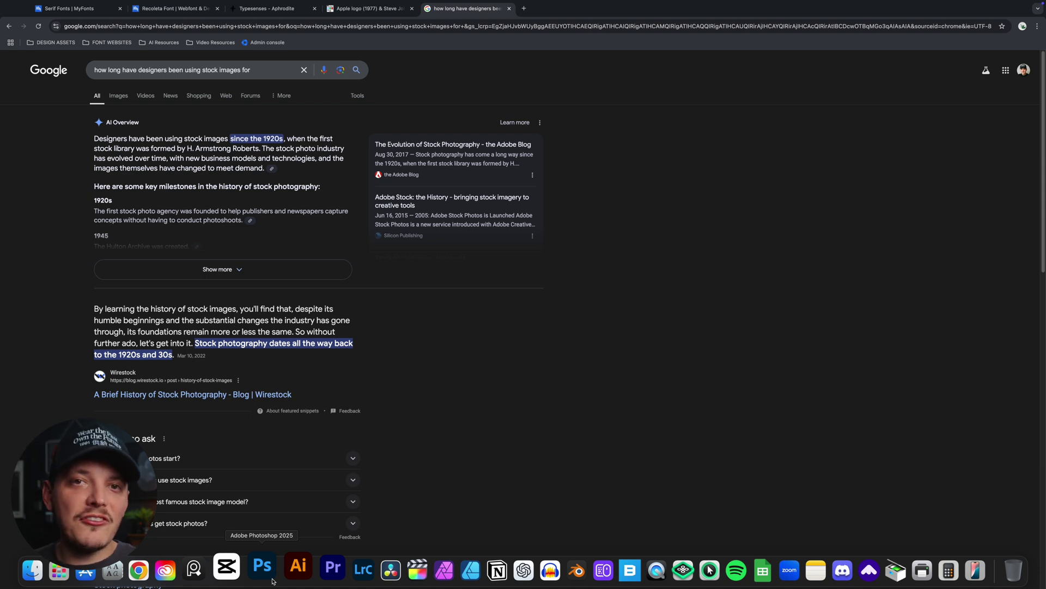
click(273, 581)
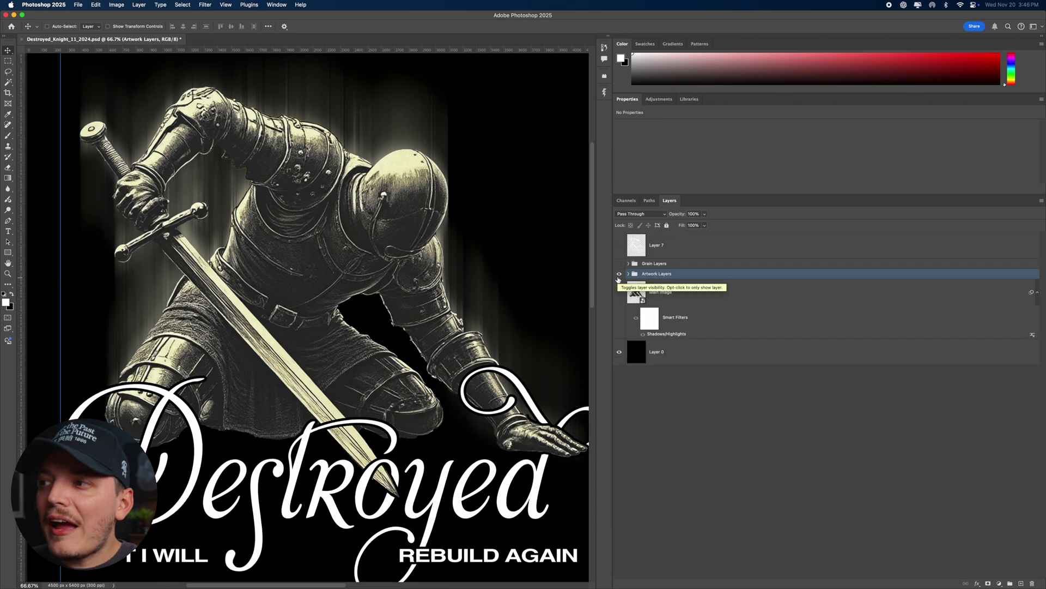
click(618, 277)
click(620, 292)
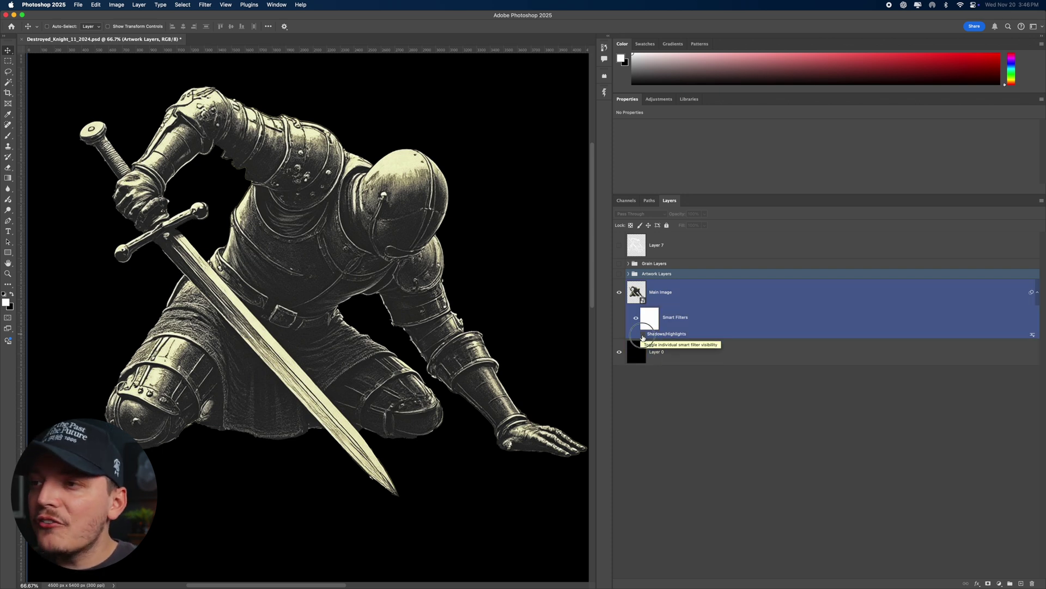
- Compare the Main Image with and without its Shadows/Highlights smart filter, including through the preview in the filter's settings
click(642, 334)
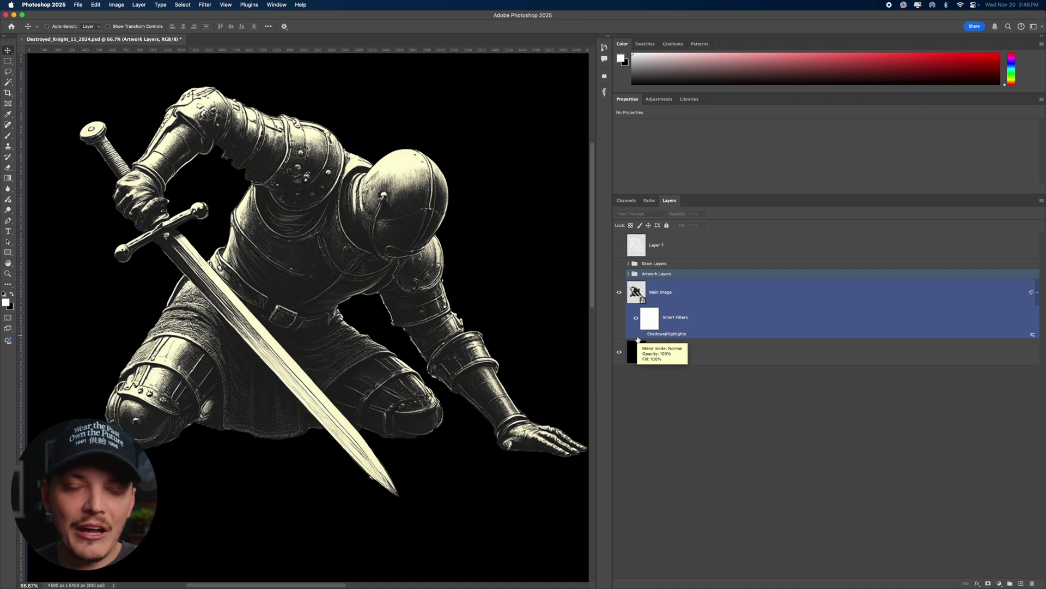
click(643, 334)
double_click(671, 334)
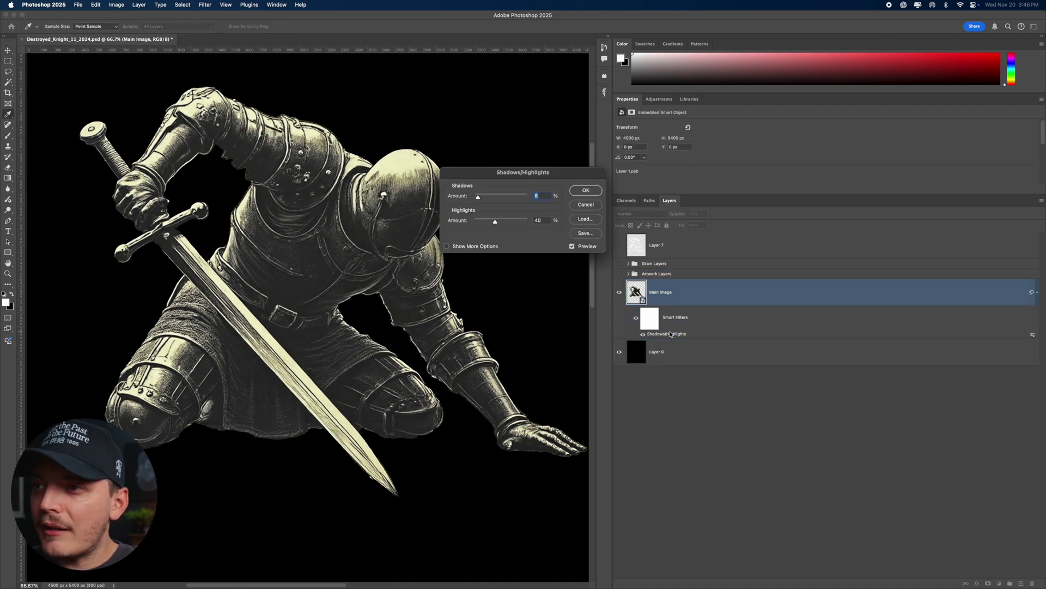
drag(503, 173, 396, 82)
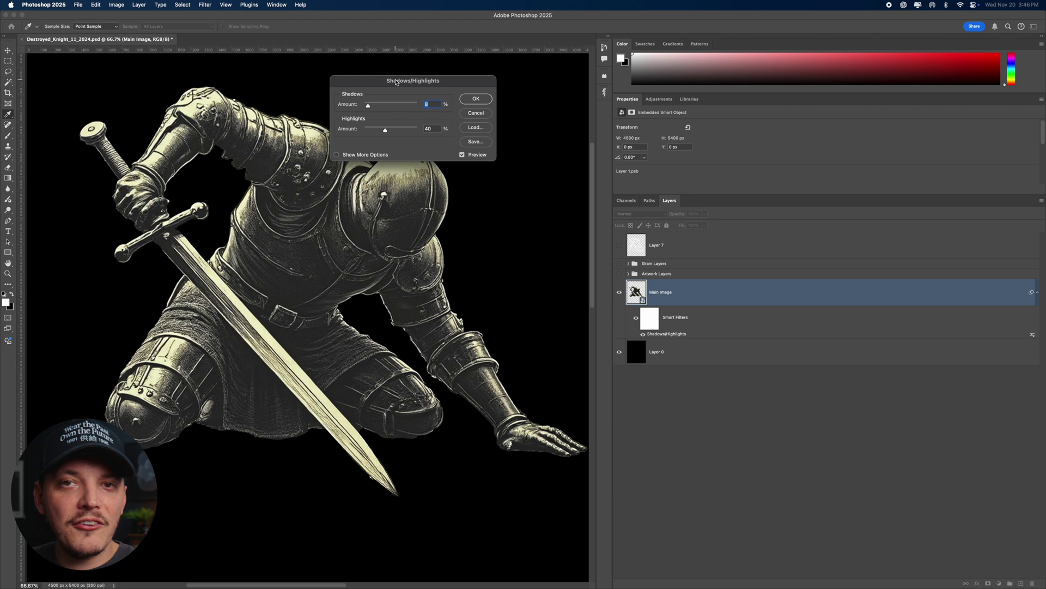
click(462, 154)
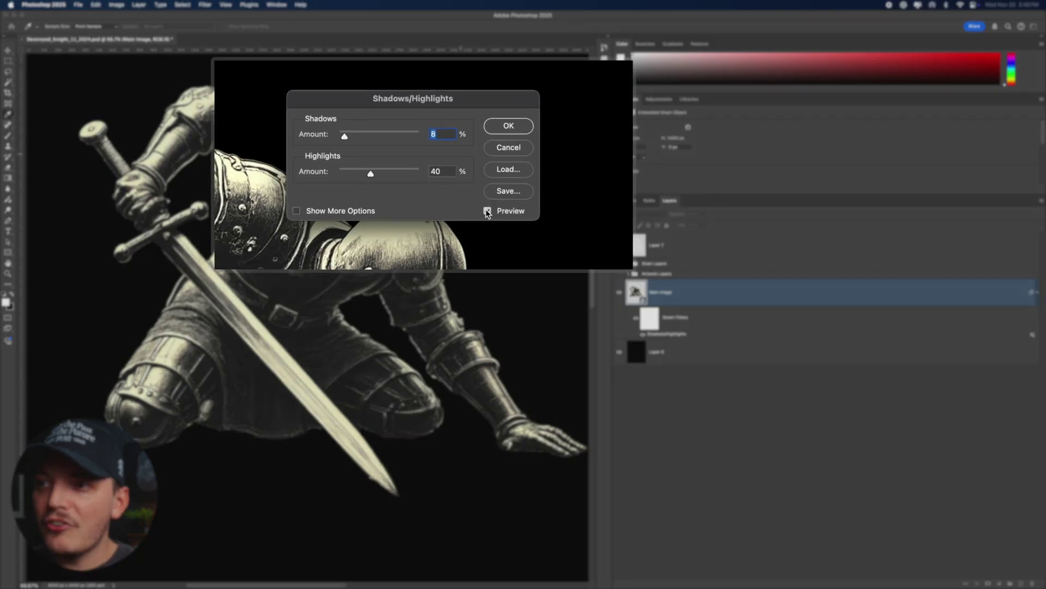
click(487, 212)
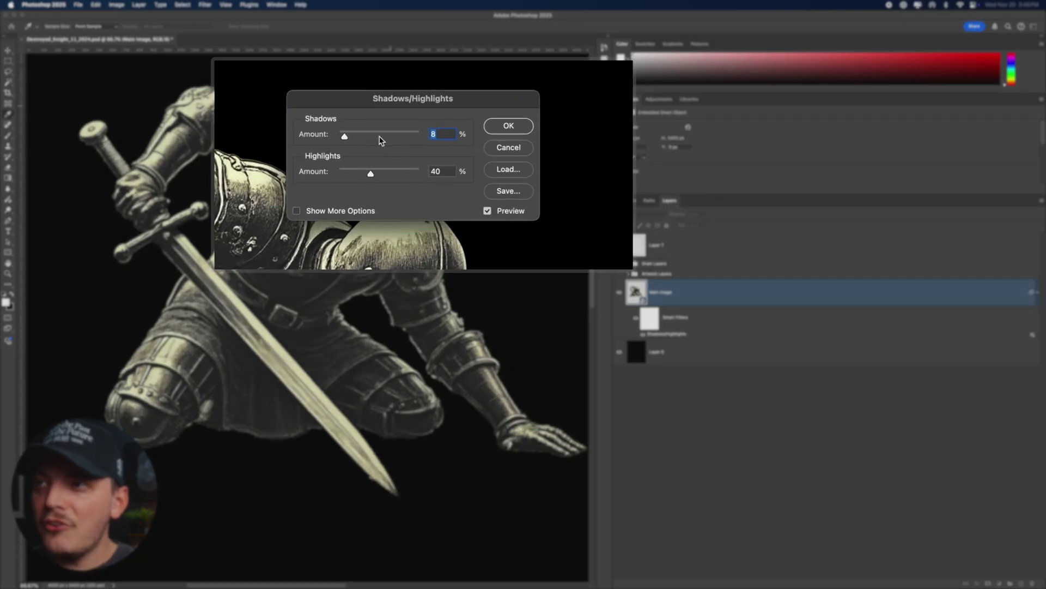
- Try Shadows at 22% and Highlights at 49% in the Shadows/Highlights filter, and leave its settings without applying them
click(380, 135)
mouse_move(381, 135)
mouse_down()
mouse_move(368, 135)
mouse_move(383, 131)
mouse_move(380, 106)
mouse_move(390, 130)
mouse_up()
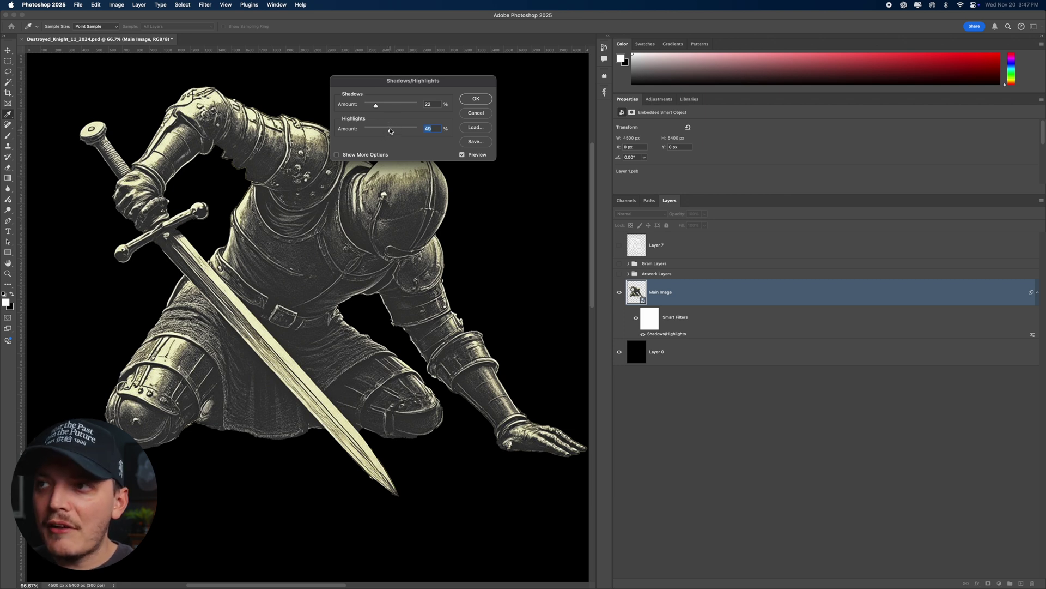
click(482, 117)
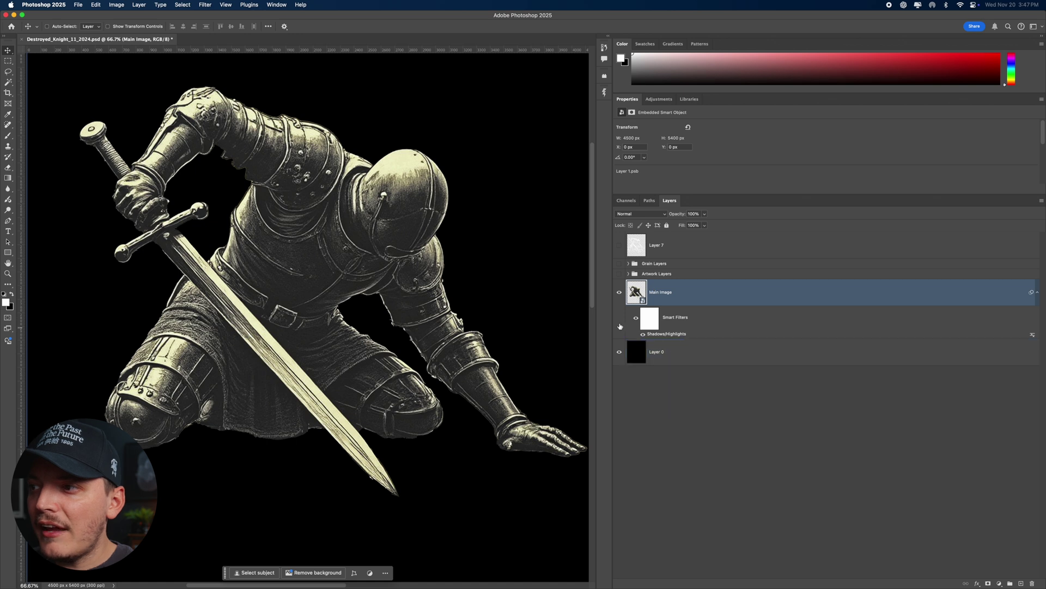
- Hide the Main Image layer and show the Artwork Layers group to view the full knight and "Destroyed" artwork
click(619, 290)
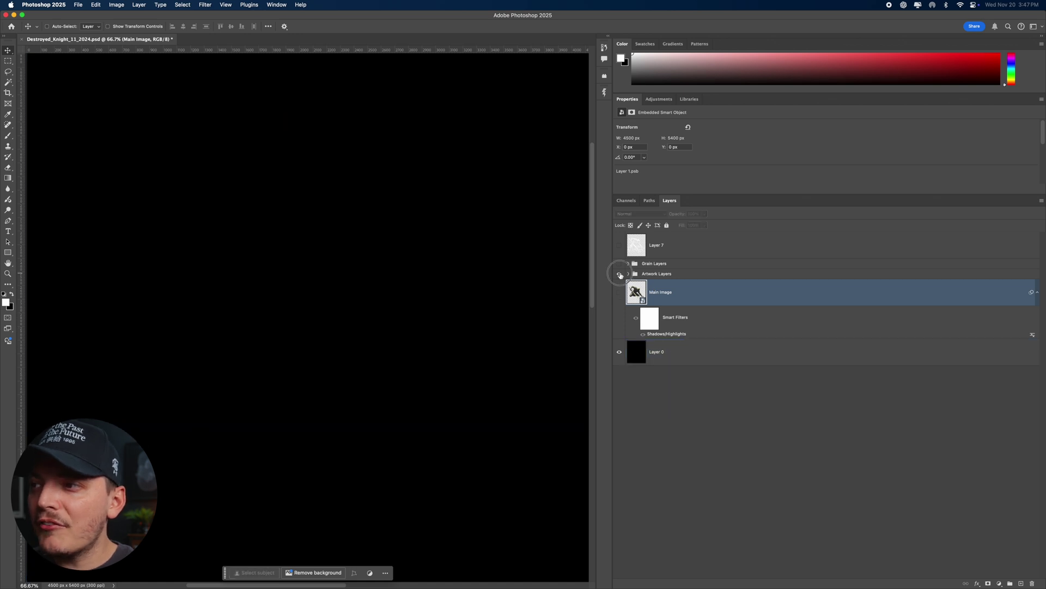
click(619, 274)
scroll(419, 335, down, 5)
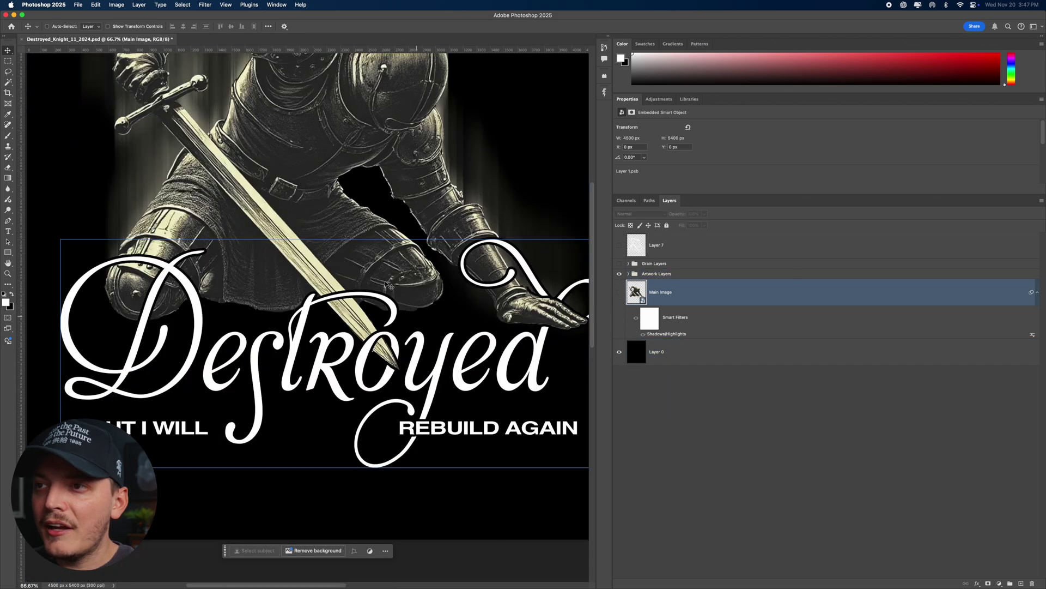
scroll(403, 310, up, 5)
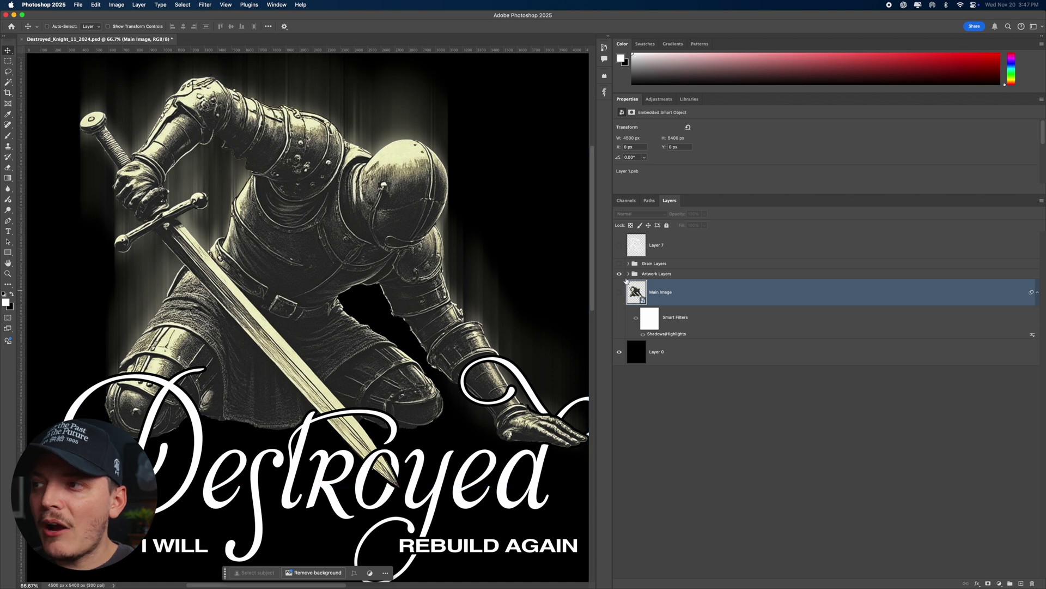
click(619, 274)
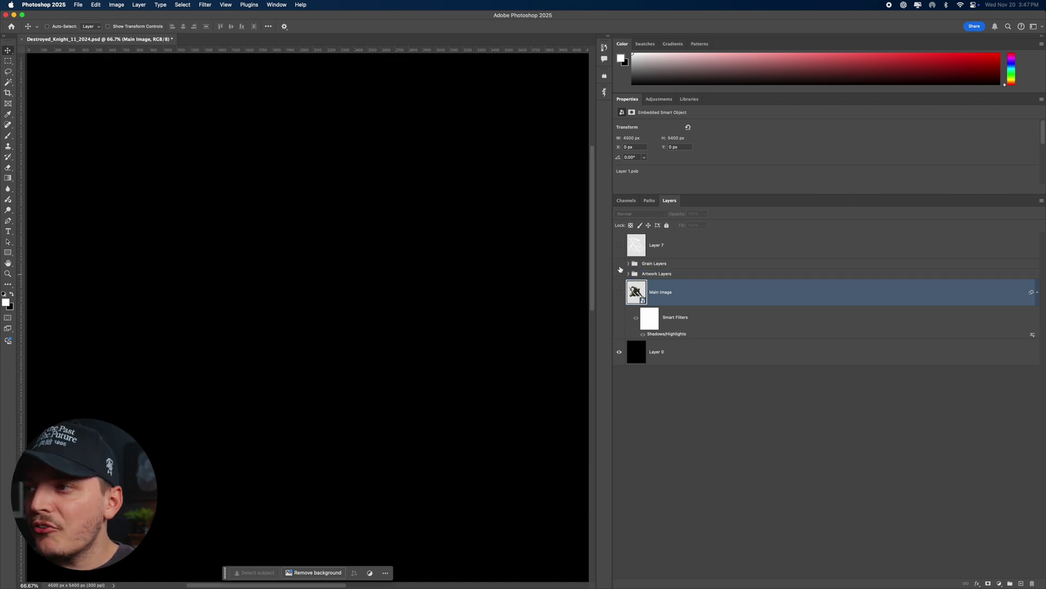
click(620, 275)
- Show and expand the Grain Layers group, and toggle Layer 3 copy and Layer 3 to compare their grain
click(628, 263)
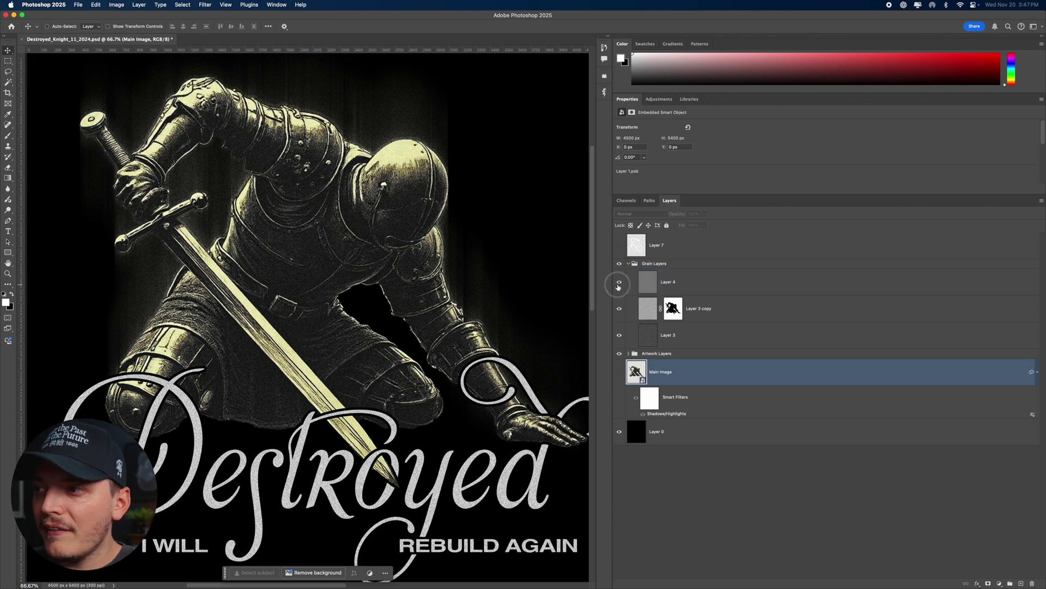
click(620, 310)
click(619, 310)
click(618, 336)
click(618, 336)
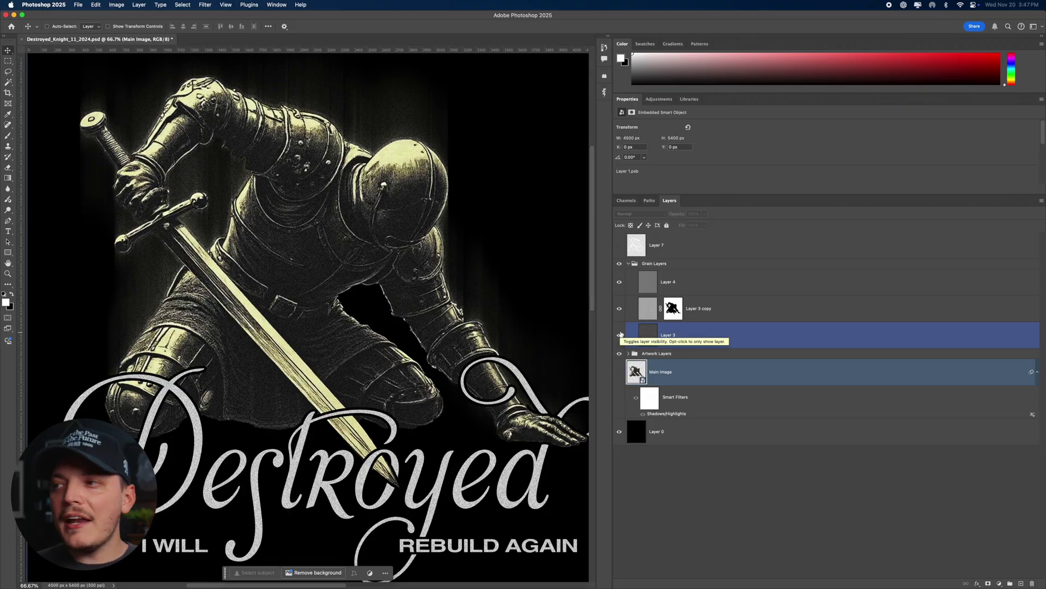
- Add a new empty layer at the top of the Grain Layers group and keep it selected
click(703, 288)
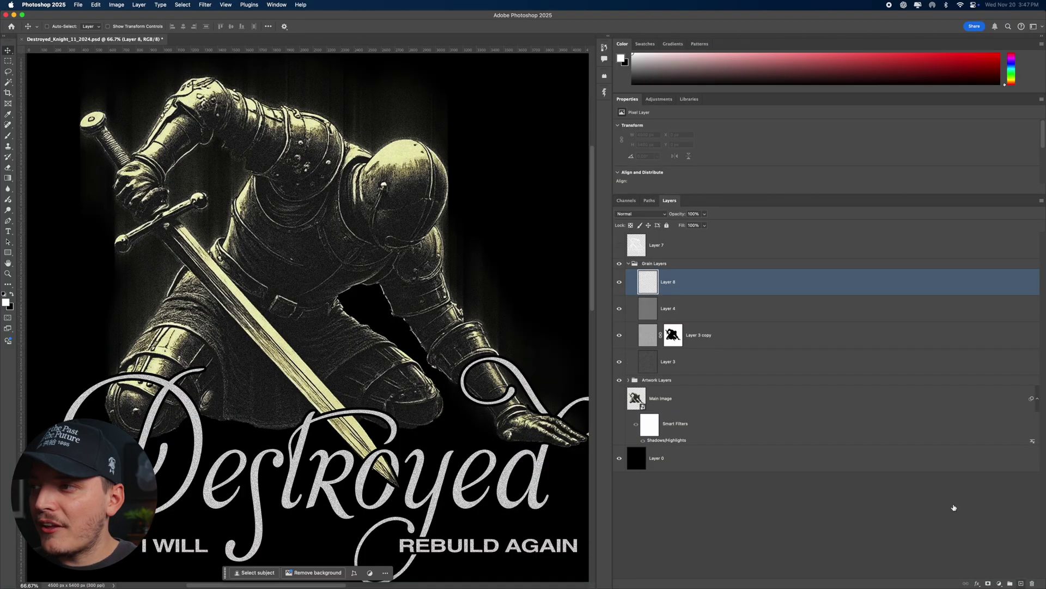
click(751, 347)
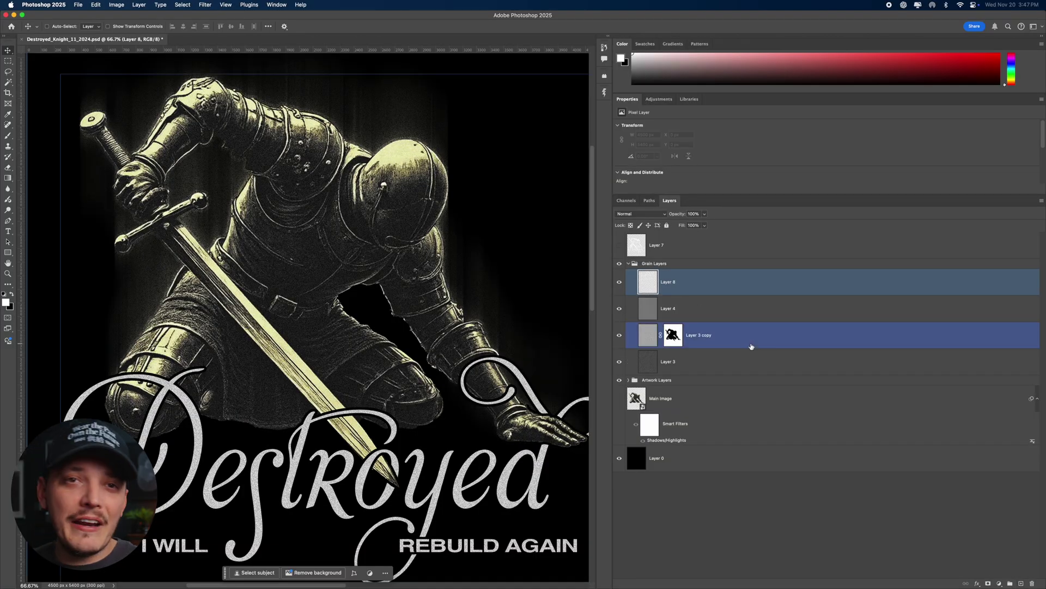
click(741, 290)
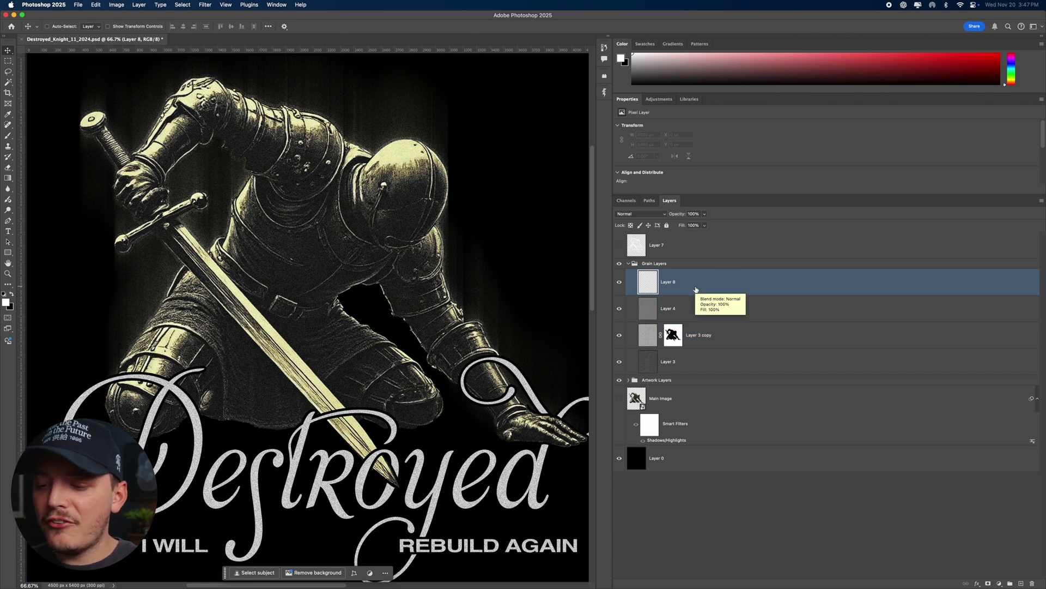
- Fill the new grain layer with 50% Gray in Normal mode at 100% opacity
key(shift+BackSpace)
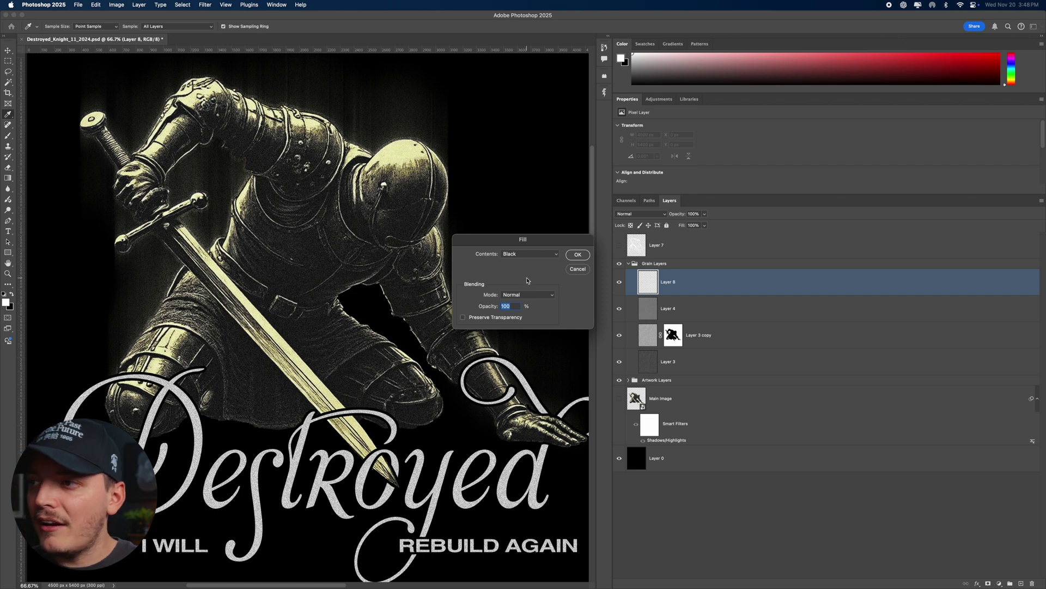
click(531, 254)
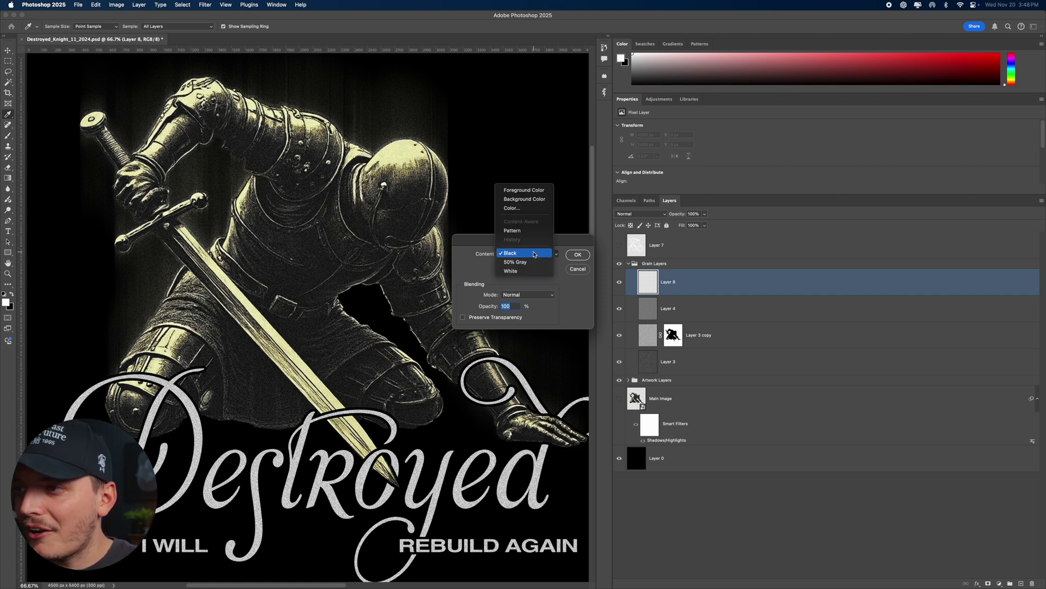
click(476, 264)
click(537, 257)
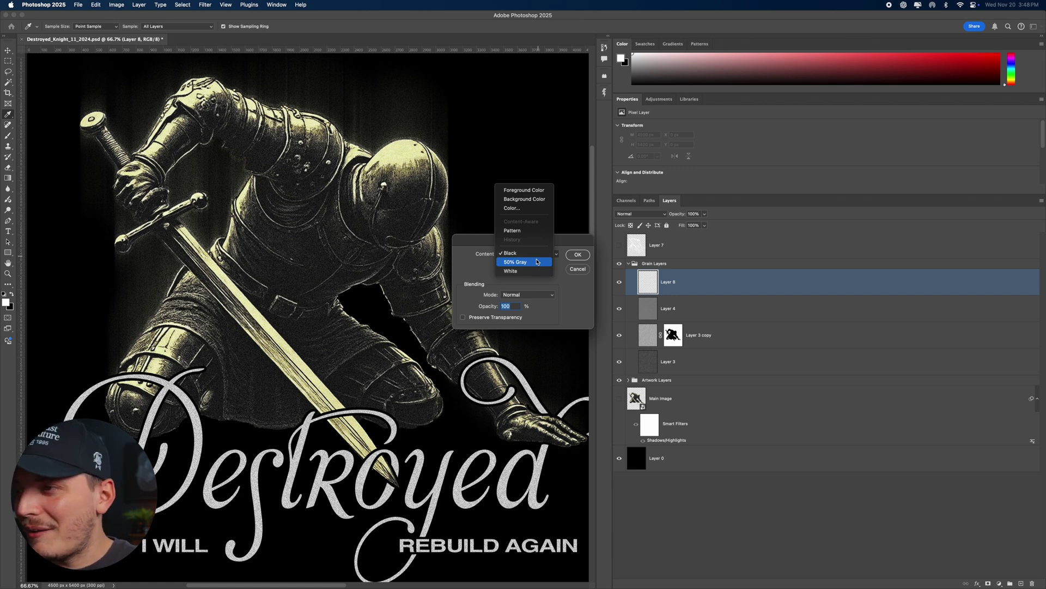
click(511, 263)
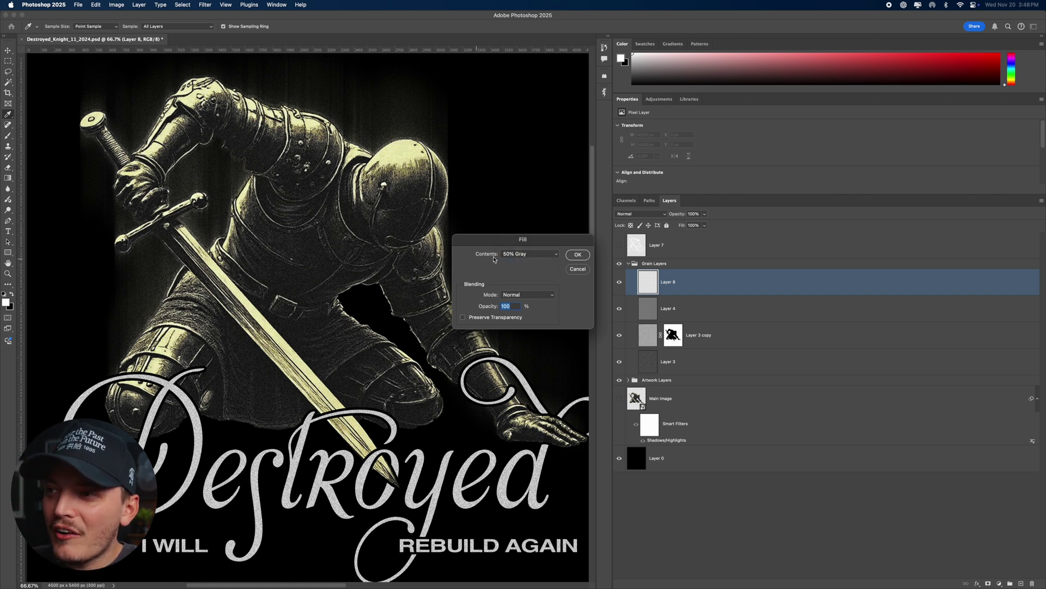
drag(509, 239, 505, 164)
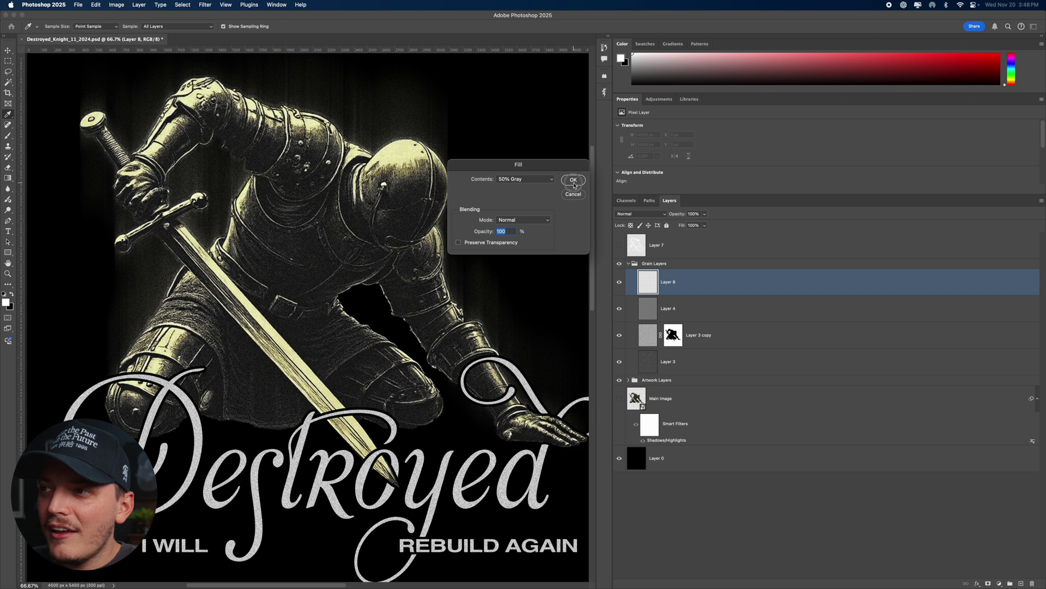
click(573, 180)
key(v)
- Add monochromatic noise with Gaussian distribution and an amount of 25.98% to the gray layer
click(201, 4)
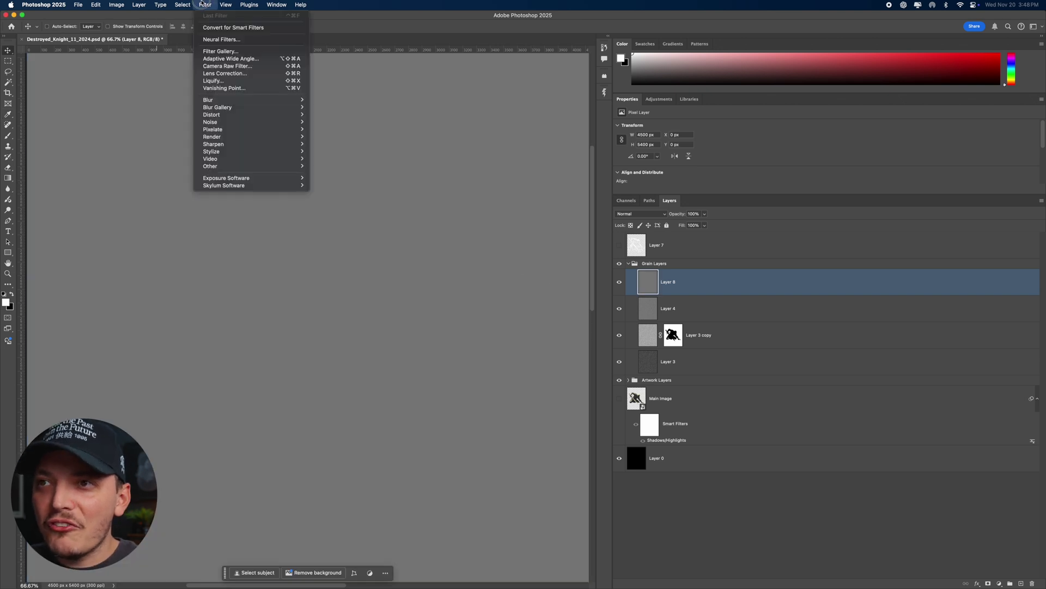
mouse_move(266, 122)
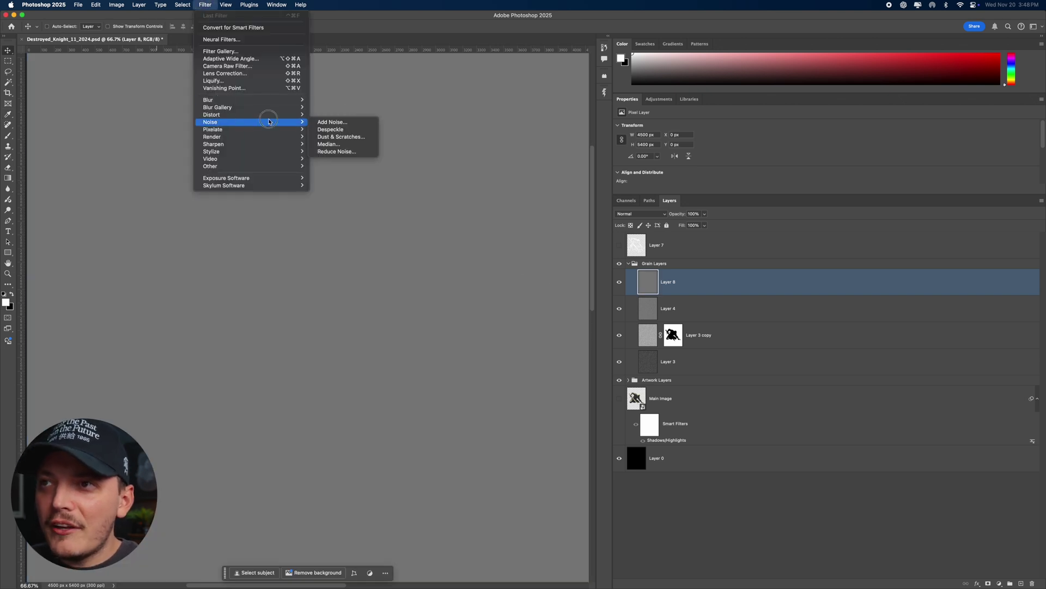
click(353, 120)
drag(491, 147, 324, 82)
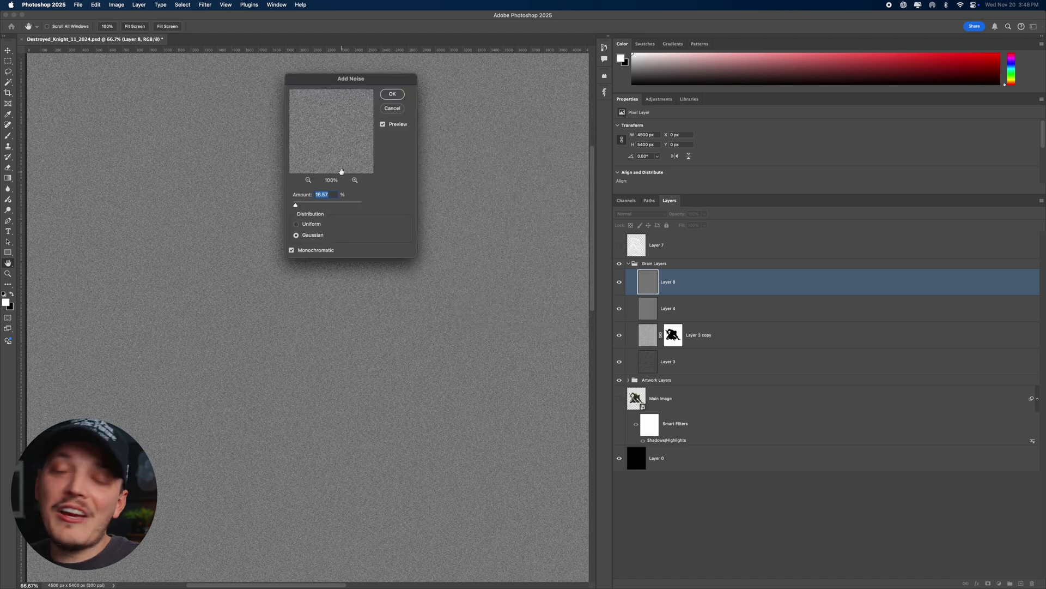
drag(302, 206, 297, 211)
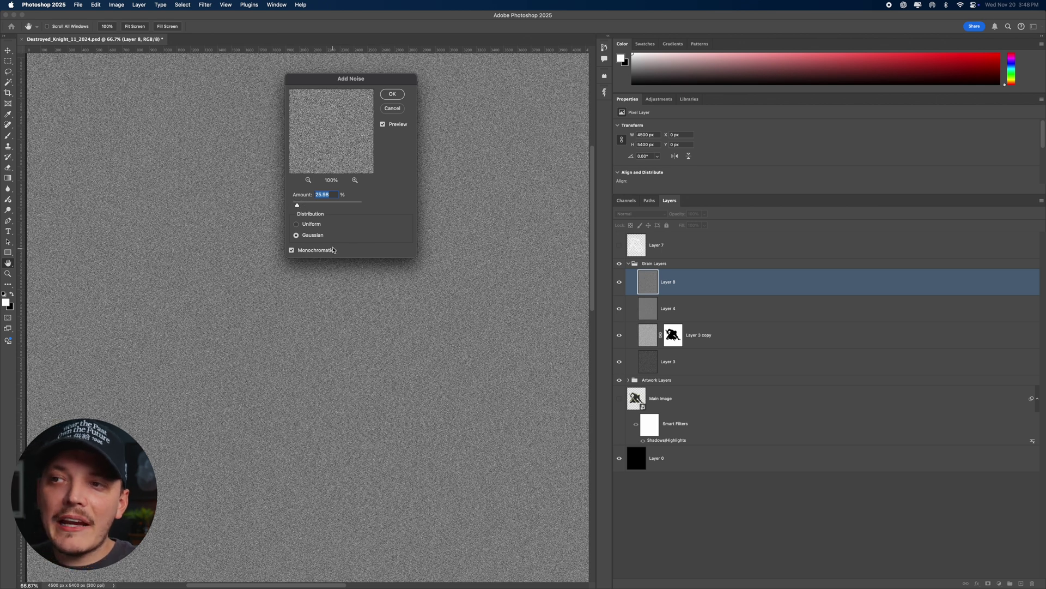
click(315, 224)
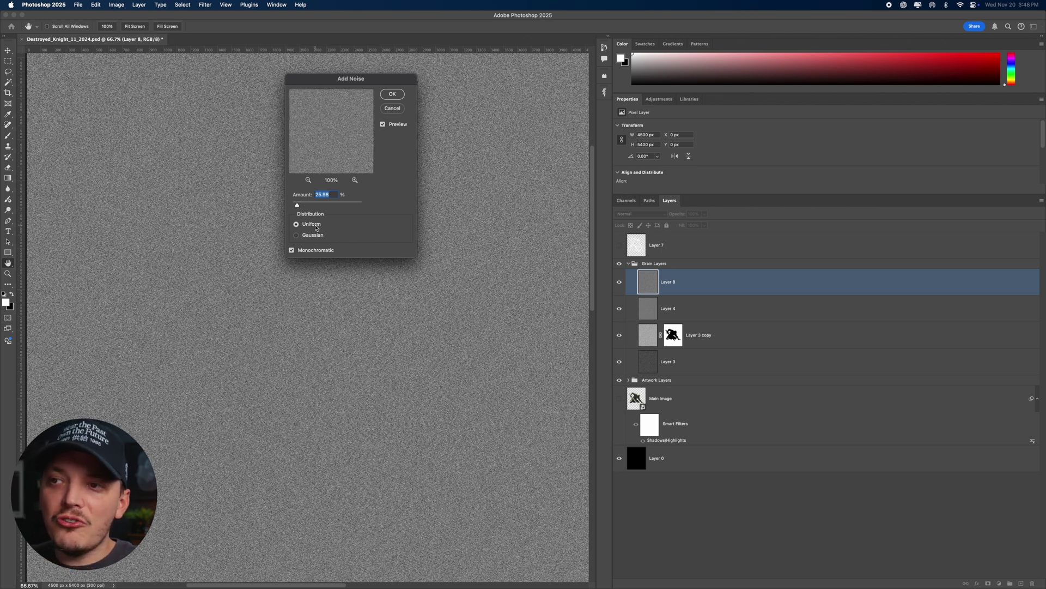
click(299, 236)
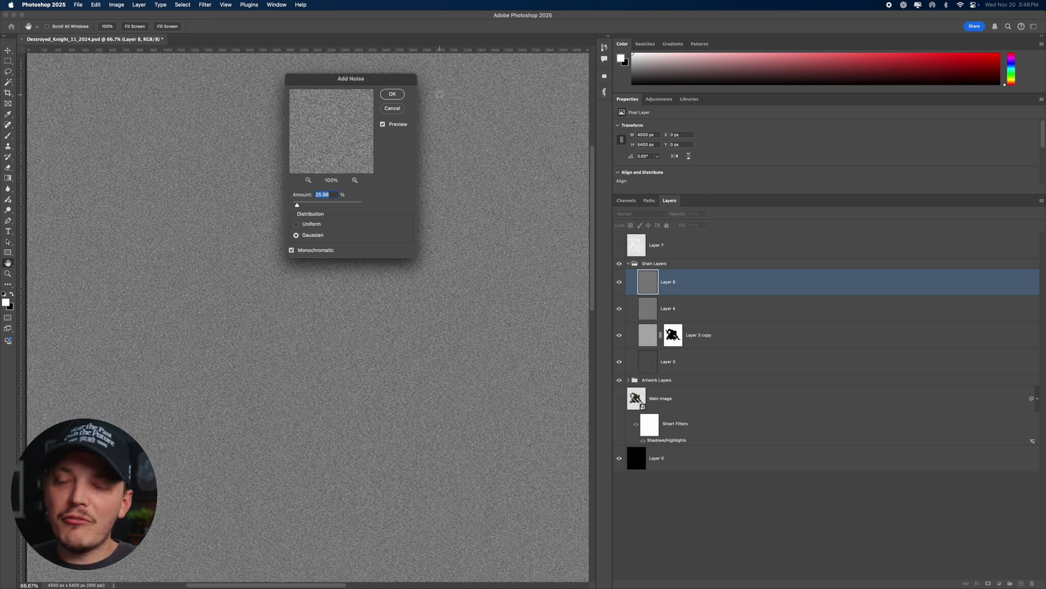
click(392, 94)
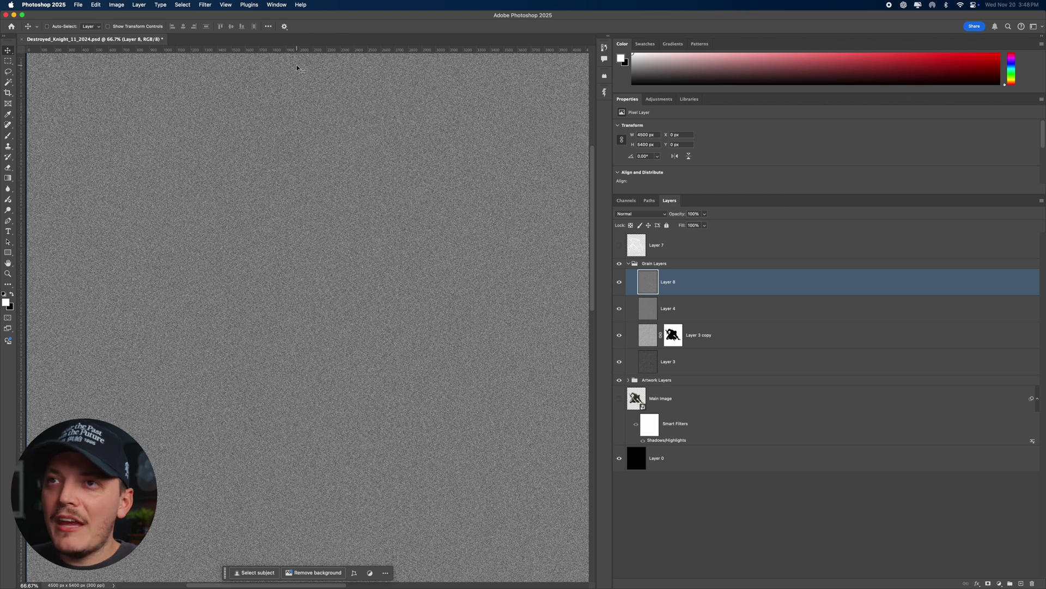
- Soften the noise layer with a Gaussian Blur of 0.6 pixels radius
click(206, 4)
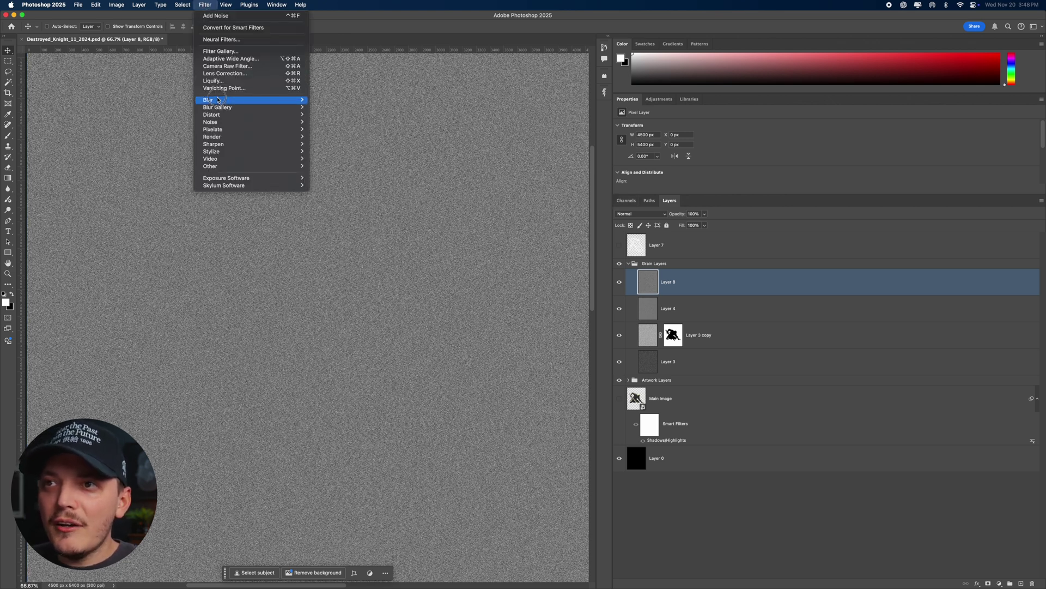
mouse_move(210, 100)
click(344, 129)
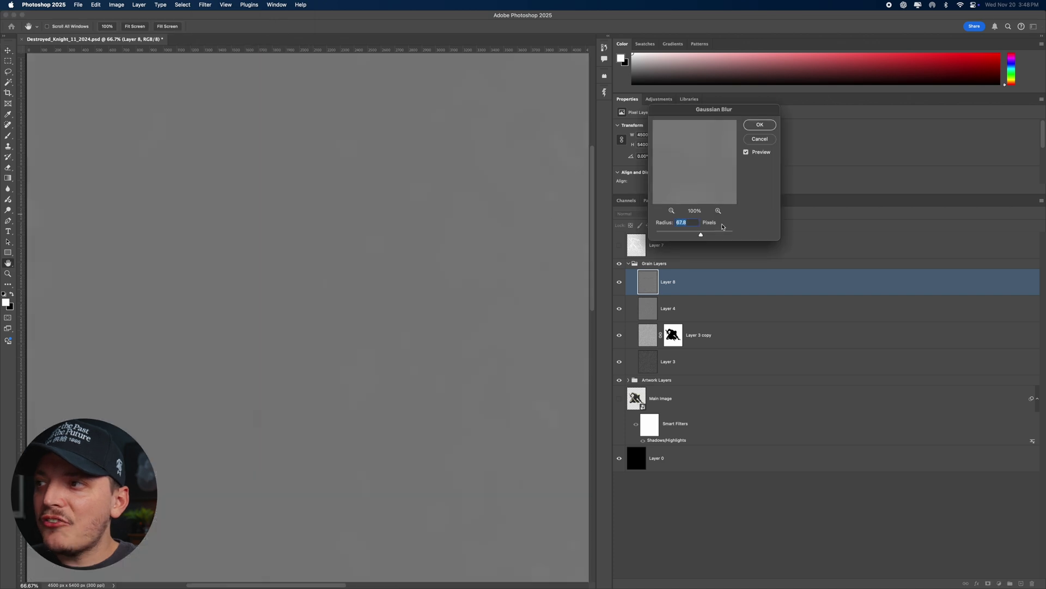
drag(670, 238, 659, 235)
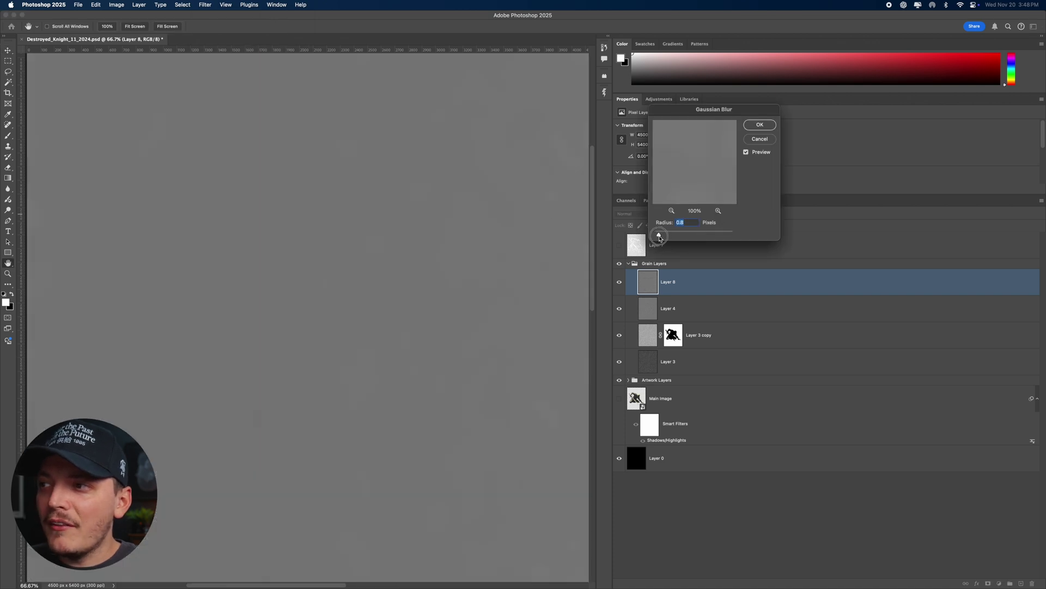
click(759, 125)
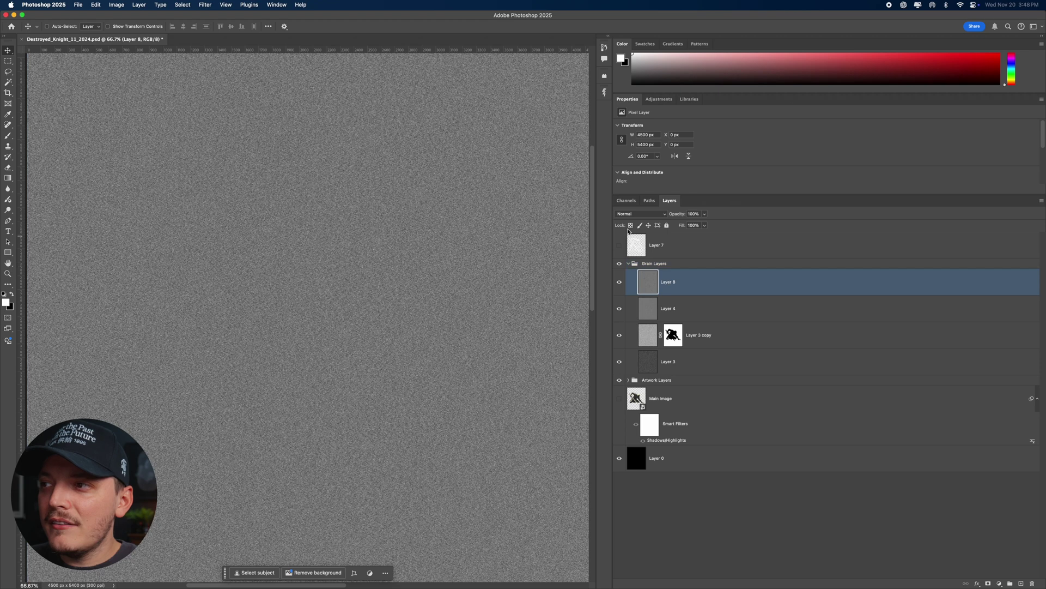
- Set the new grain layer's blend mode to Overlay
click(629, 214)
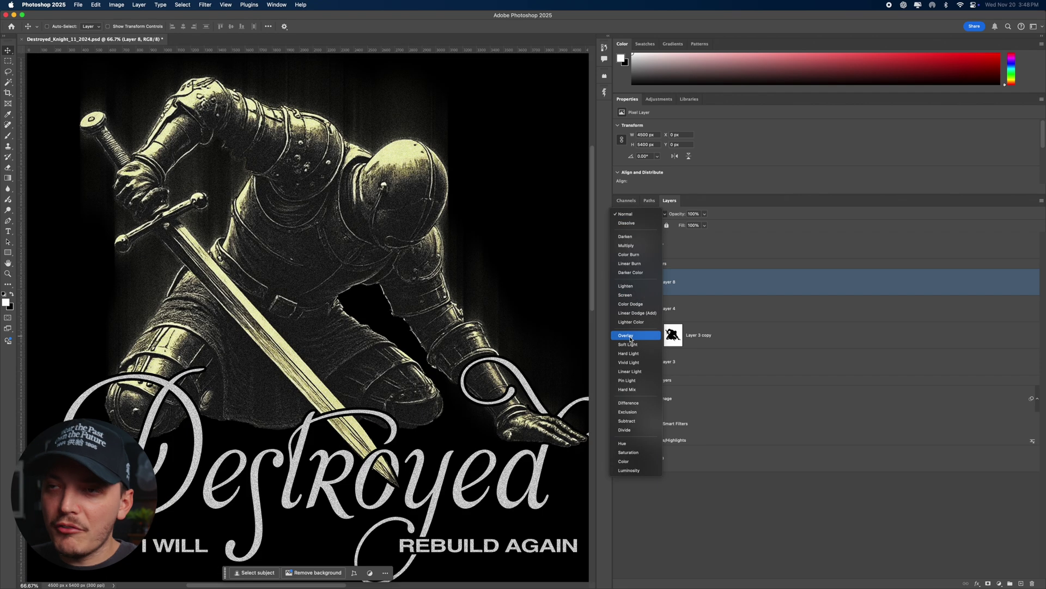
click(626, 335)
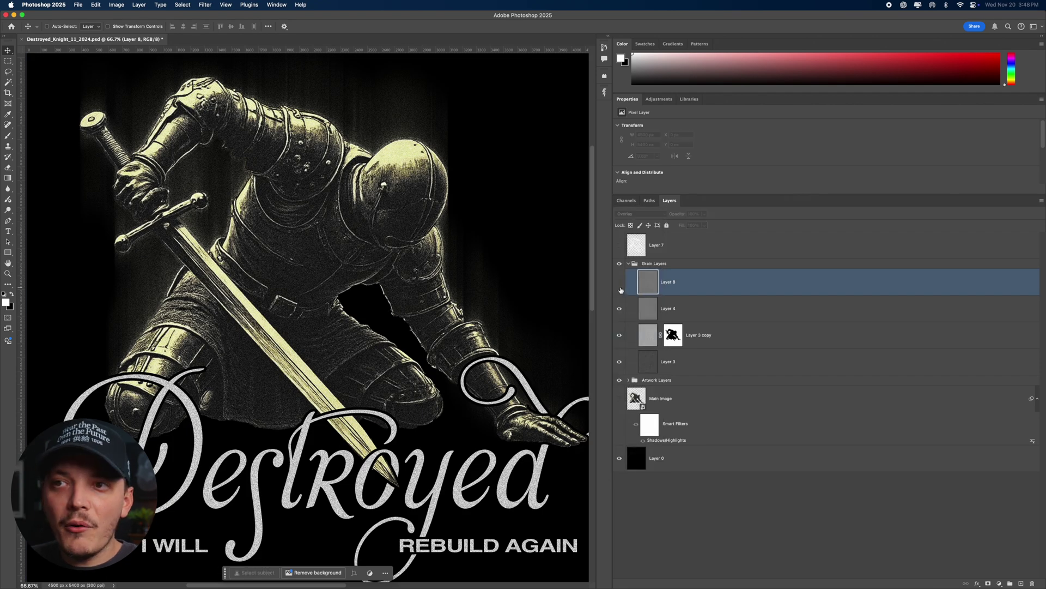
- Try a scaled-up duplicate of the Overlay grain layer for coarser grain, and delete the copy
key(super+j)
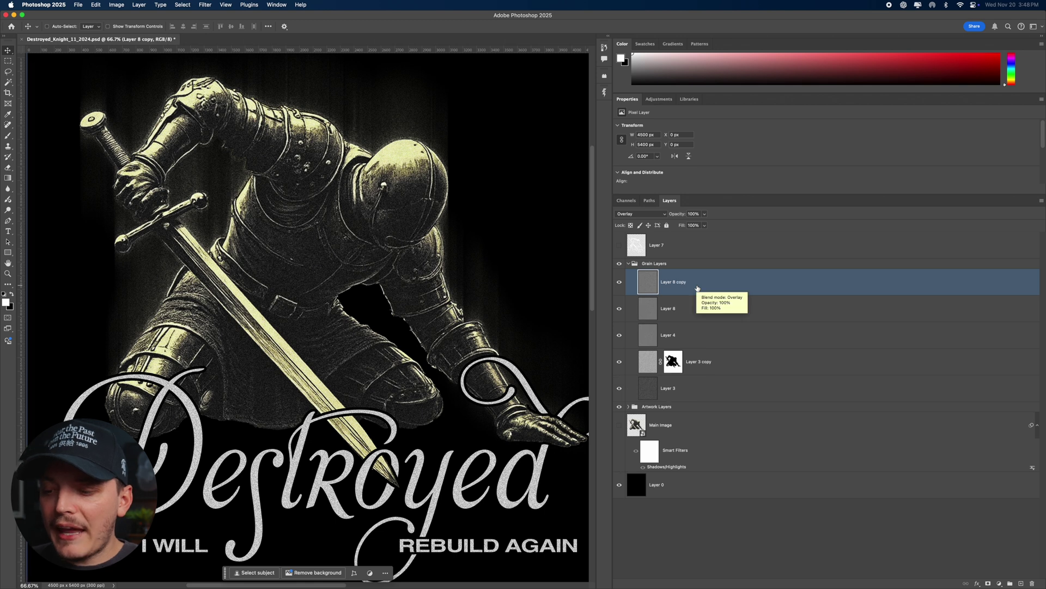
key(super+t)
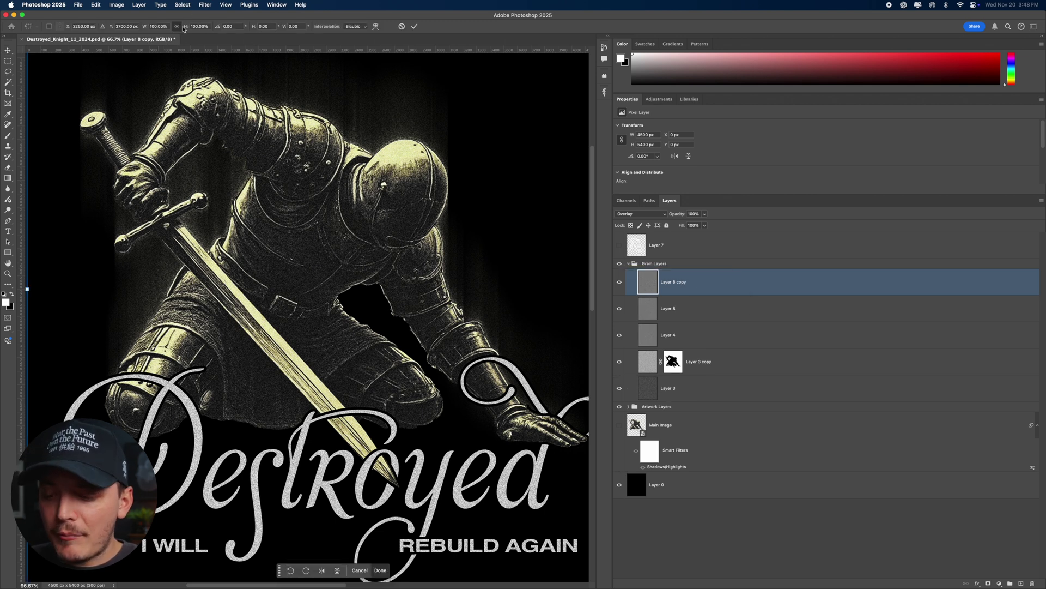
key(Return)
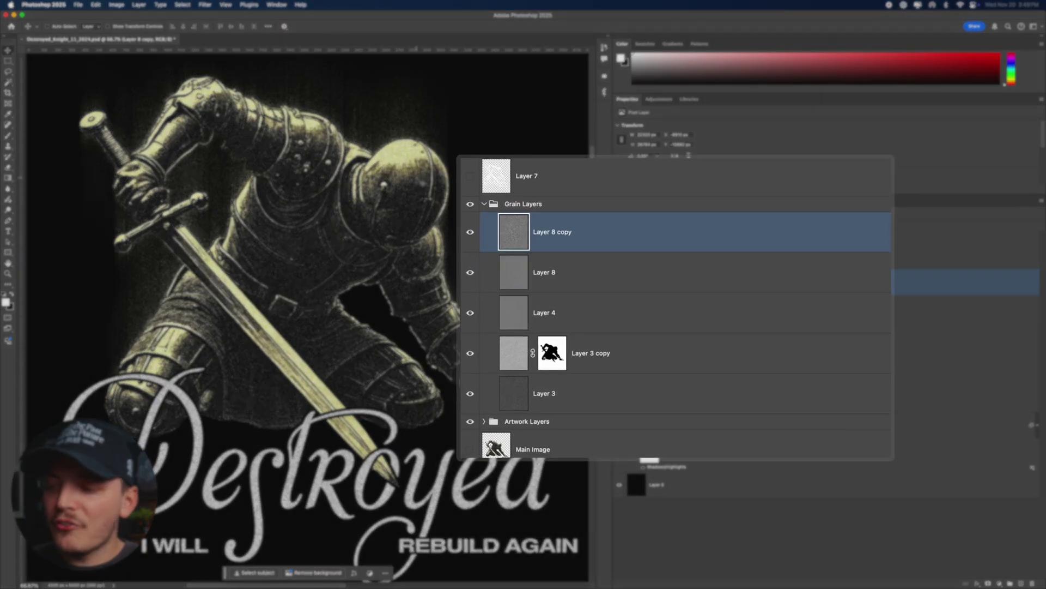
key(BackSpace)
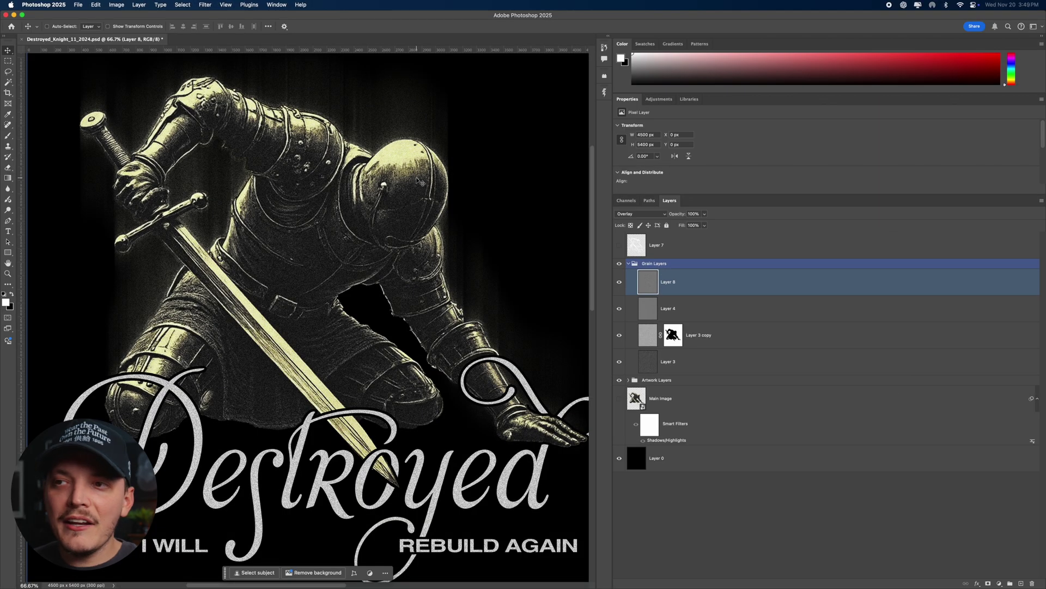
- Merge all visible artwork into a new layer above the groups and reset the colours to black foreground and white background
key(super+alt+shift+e)
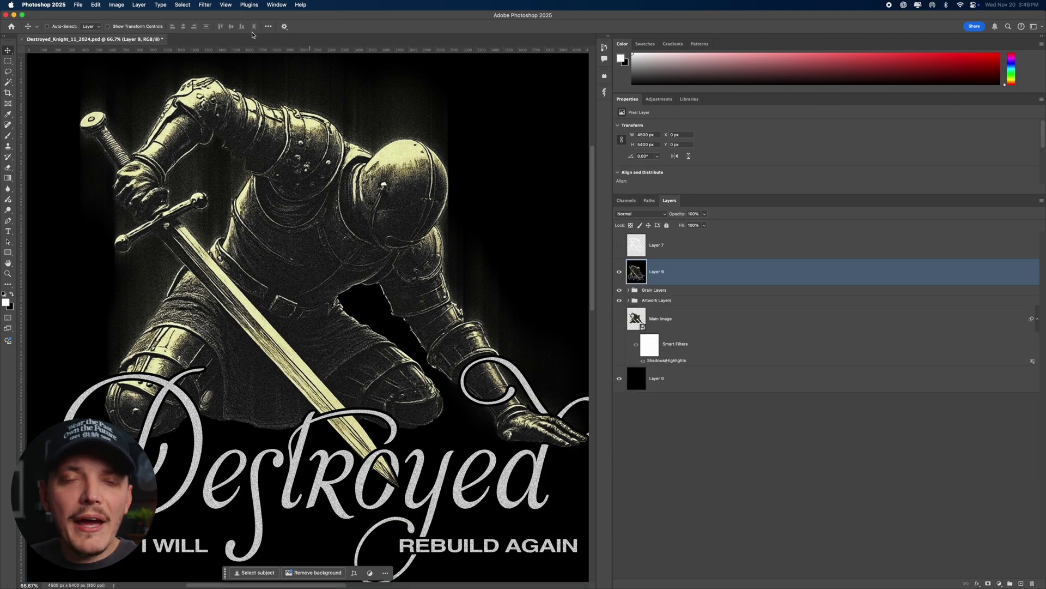
click(6, 302)
click(825, 303)
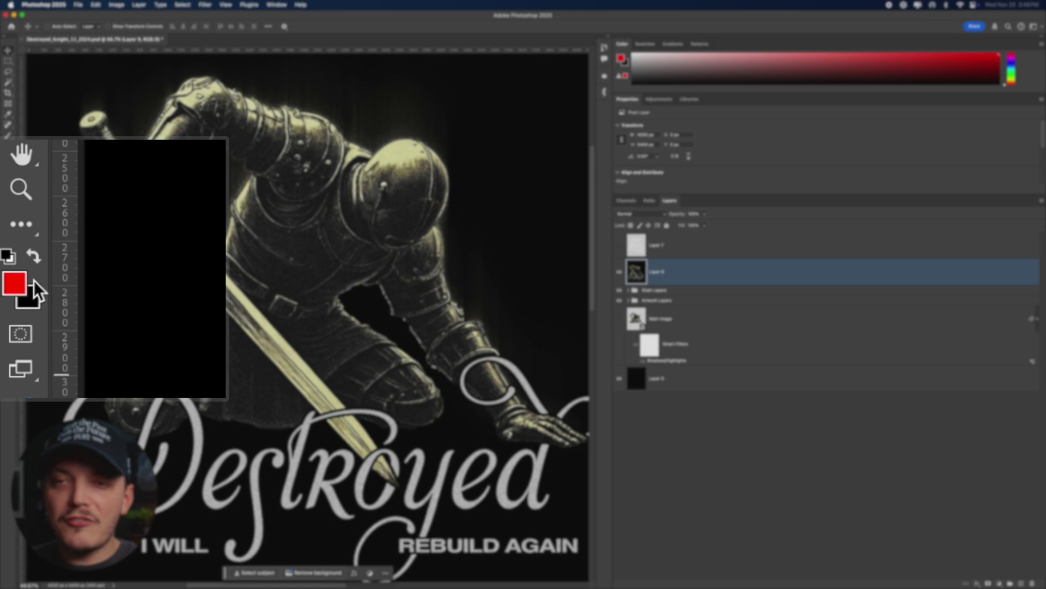
key(d)
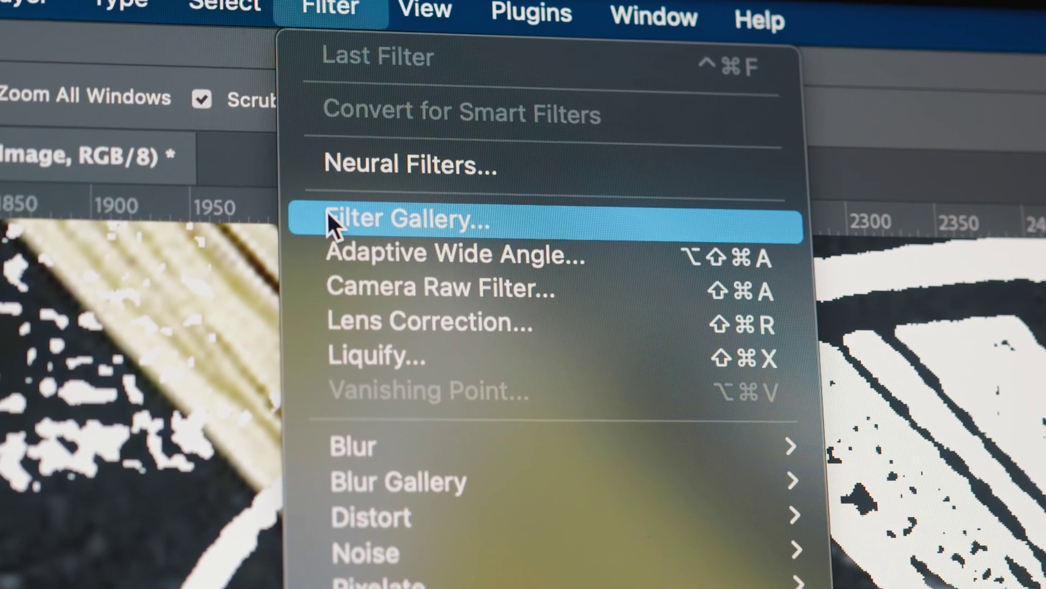
- Apply the Filter Gallery stack to the merged layer: Stamp with Light/Dark Balance 5 and Smoothness 2 over two Grain effects
click(324, 210)
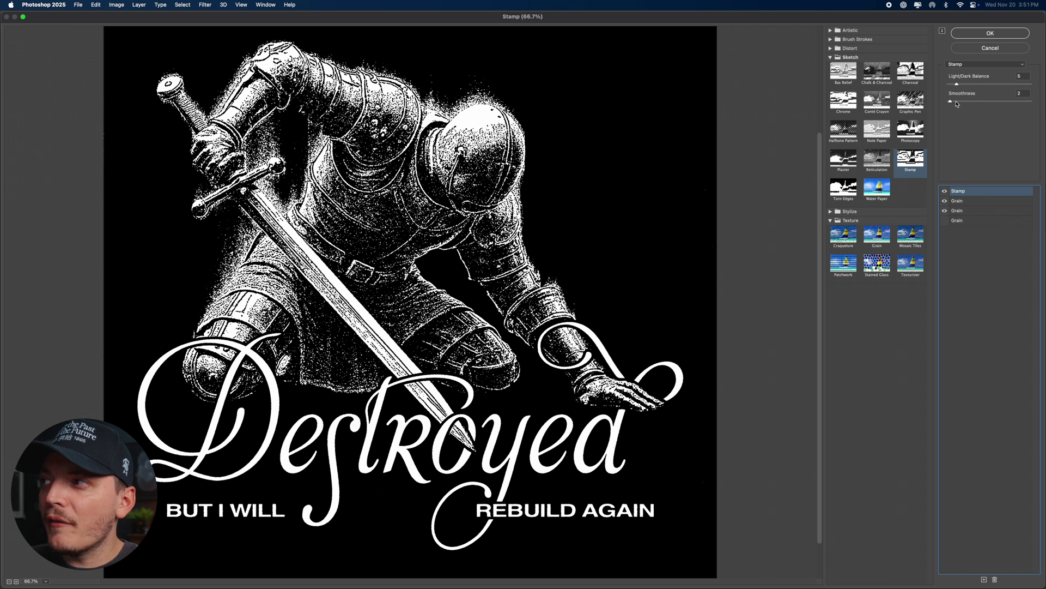
click(958, 102)
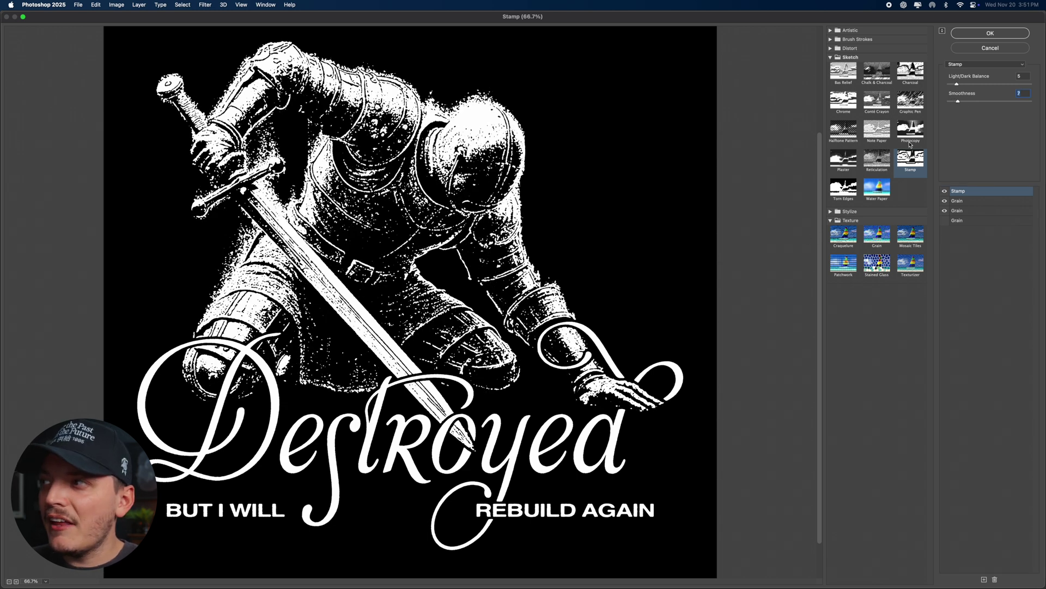
click(951, 103)
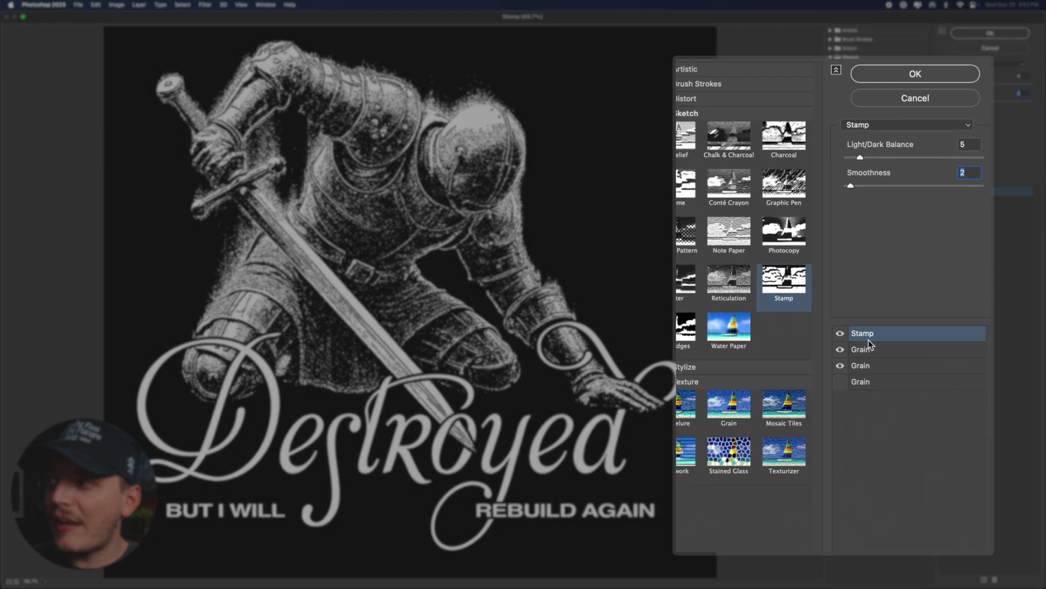
click(963, 200)
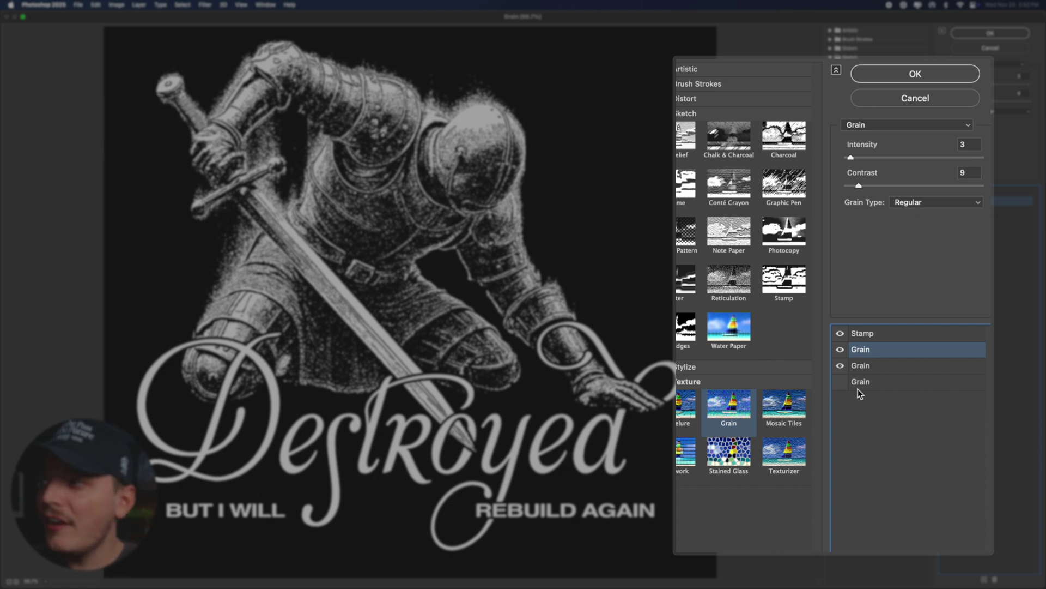
click(866, 366)
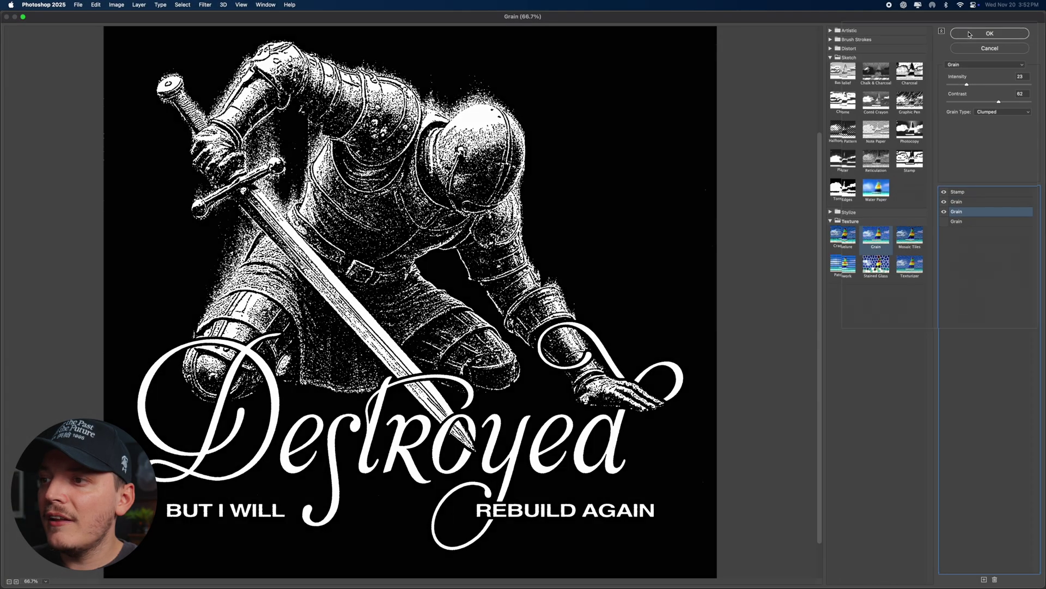
click(969, 34)
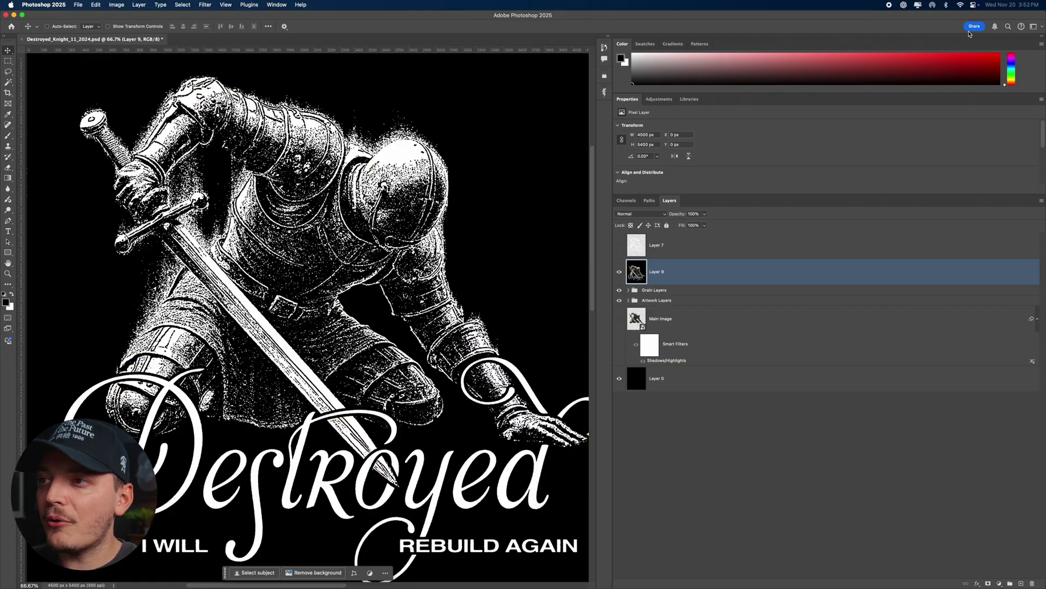
- Open the Fabric 193 T-shirt texture on Texturelabs in the browser and copy its image
mouse_move(395, 316)
mouse_down()
mouse_move(402, 272)
mouse_move(392, 303)
mouse_up()
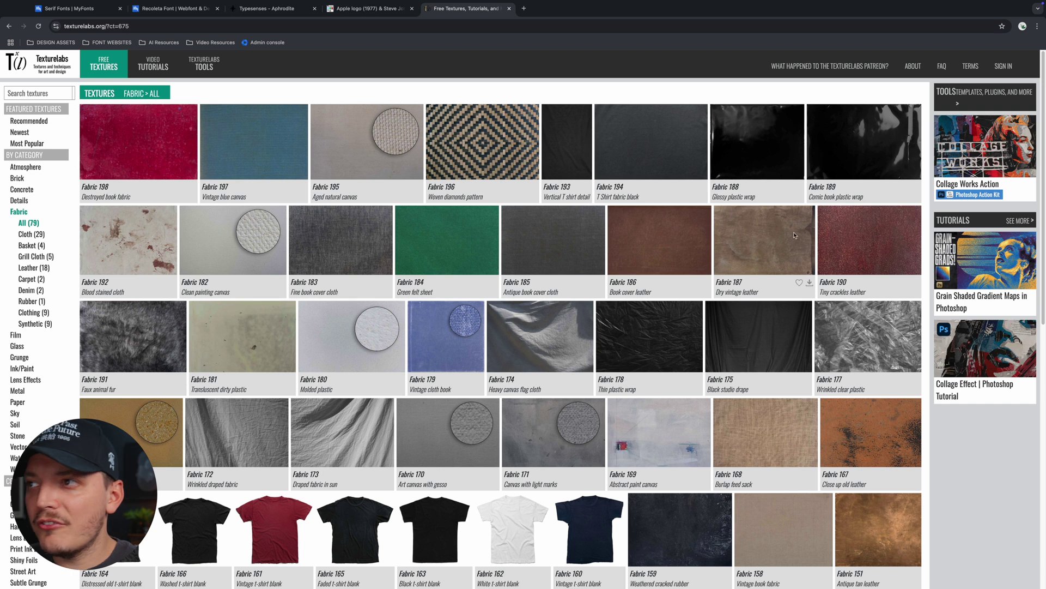
click(570, 136)
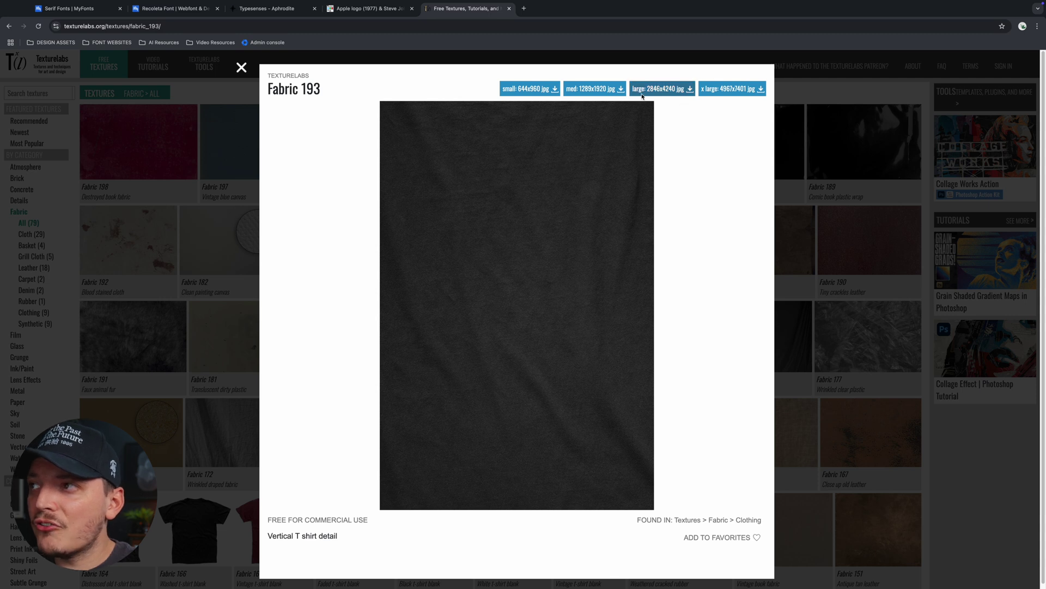
right_click(539, 181)
click(567, 200)
- Switch to Photoshop and create a new document from the saved Instagram Portrait preset, 1080 x 1350 px at 72 ppi
click(277, 568)
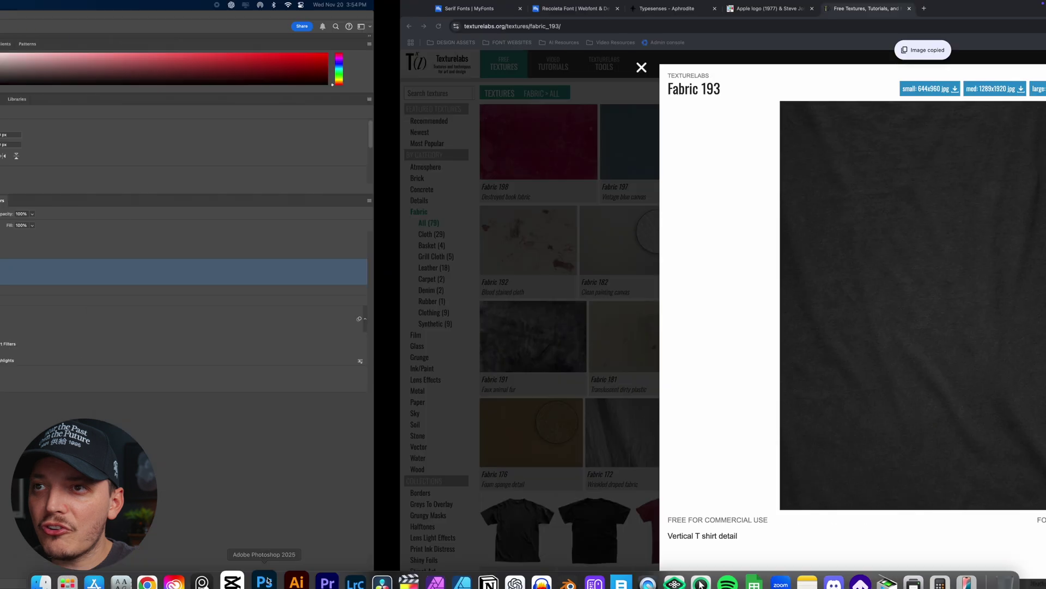
click(78, 4)
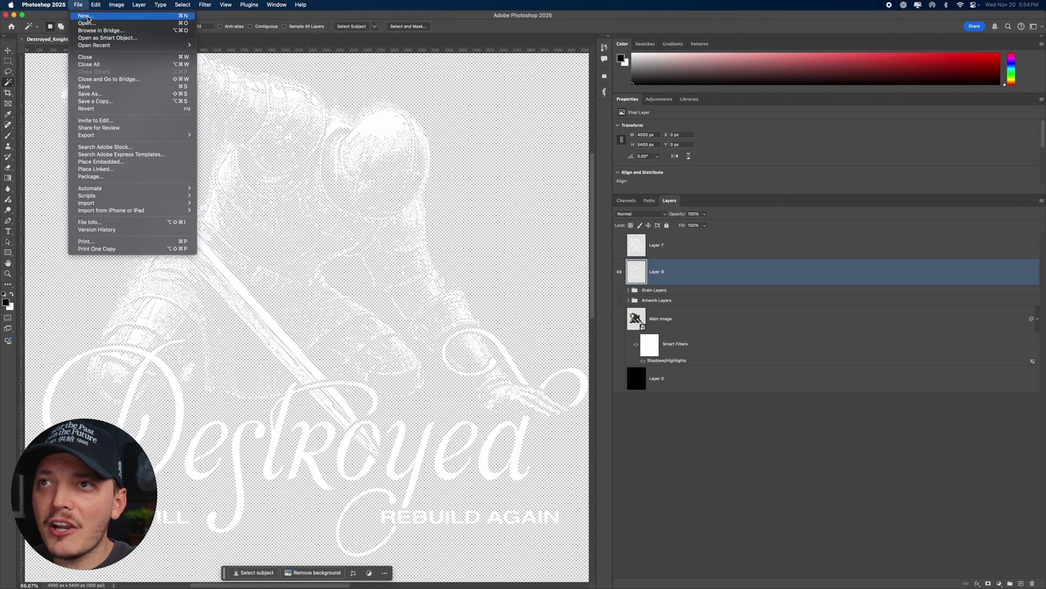
click(93, 11)
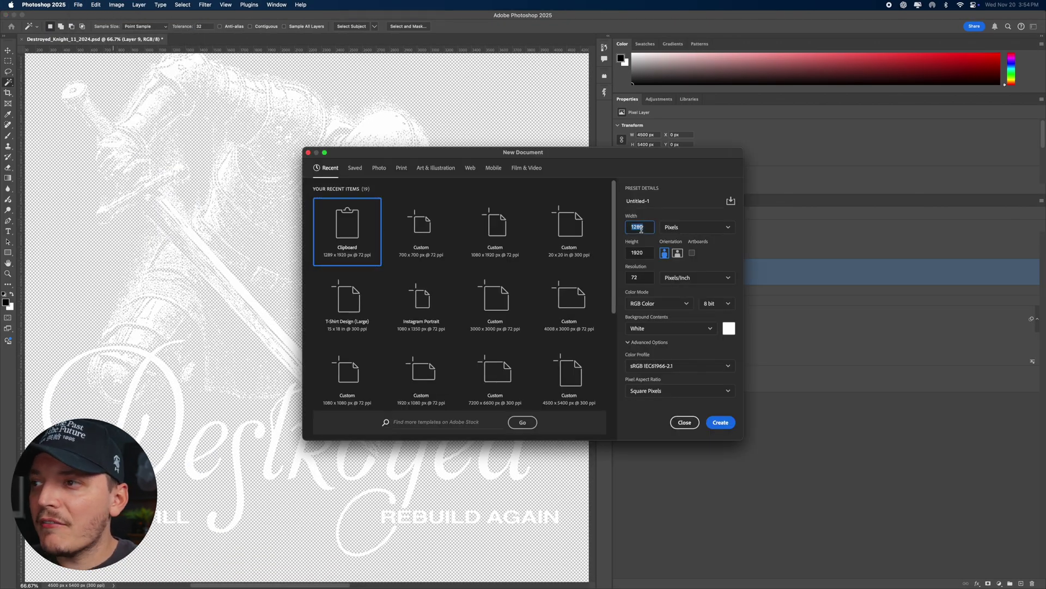
click(355, 169)
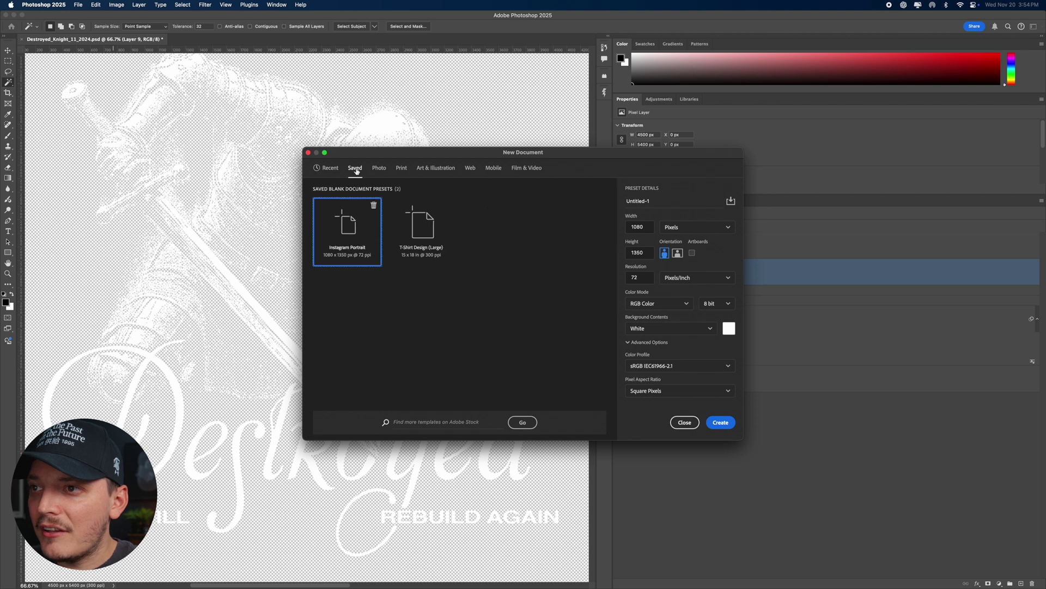
double_click(351, 233)
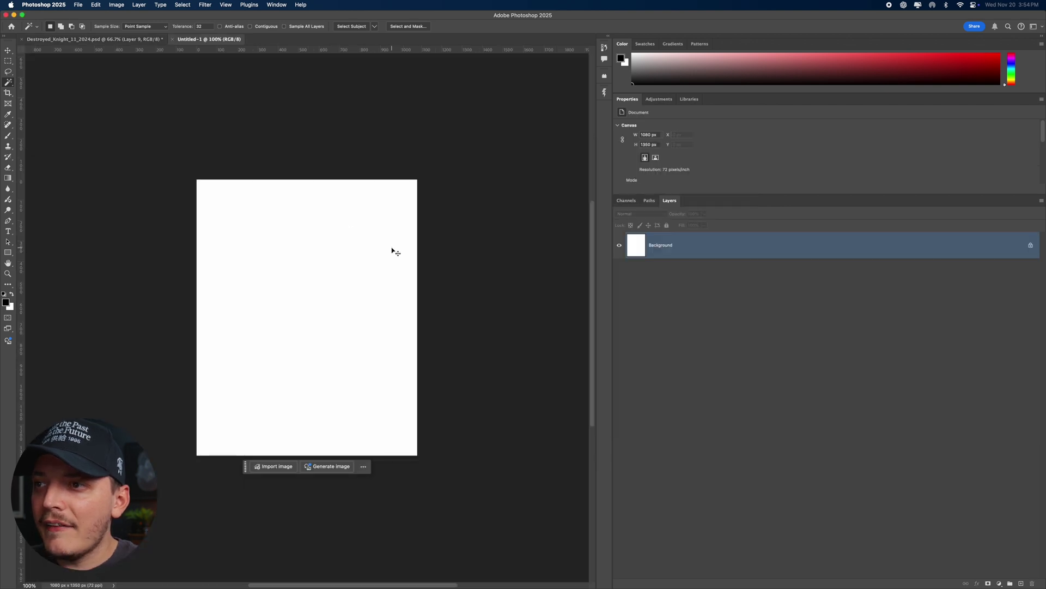
- Paste the fabric texture into the new document and position it to cover the whole canvas
key(super+v)
key(super+t)
drag(394, 254, 367, 210)
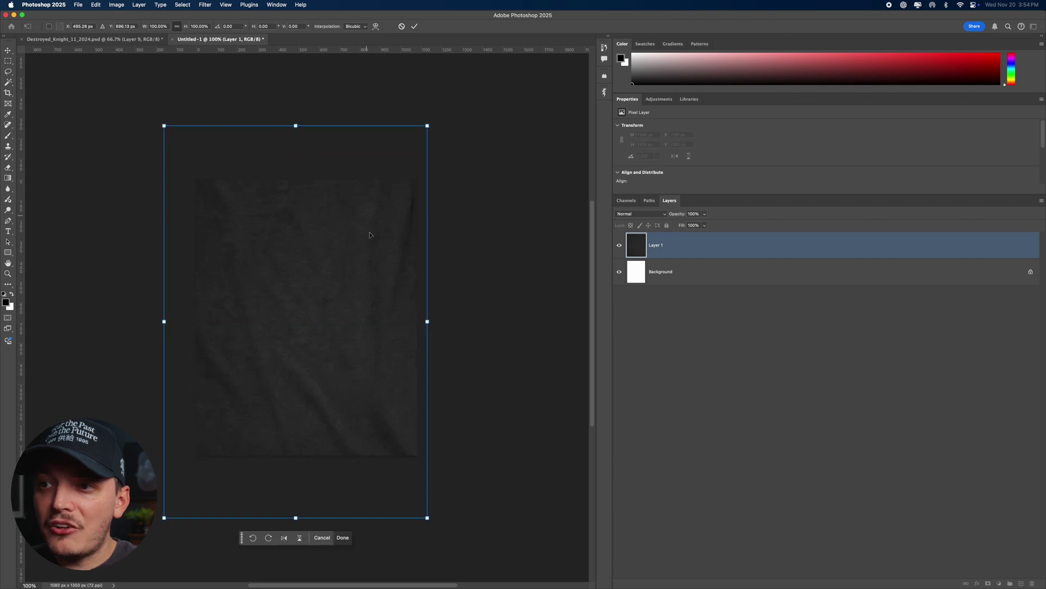
scroll(367, 212, down, 2)
key(Return)
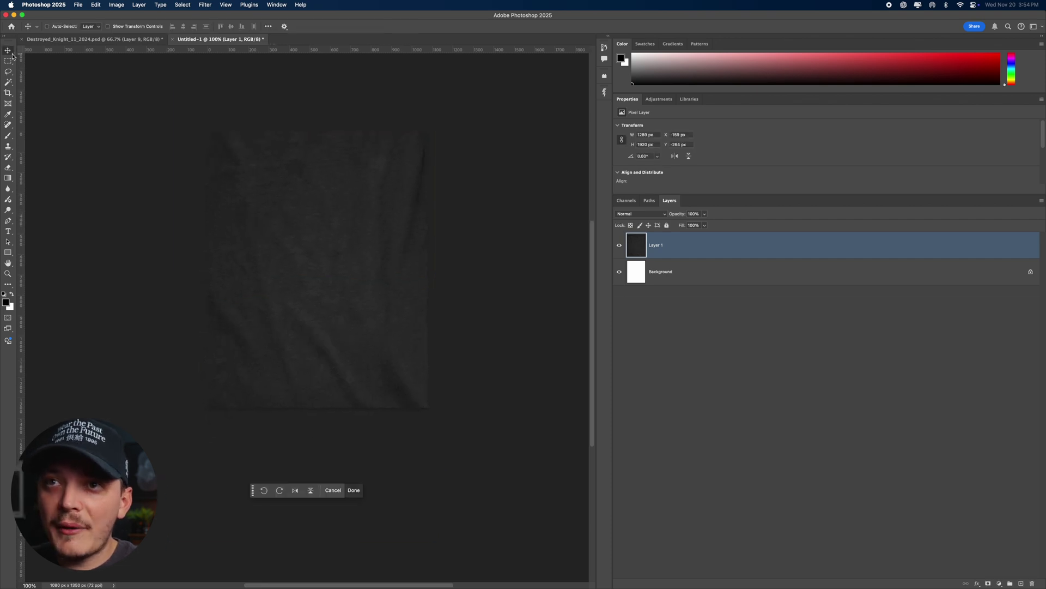
- Copy the stamped knight artwork from Destroyed_Knight_11_2024.psd into the fabric document as a new layer above the texture
click(73, 43)
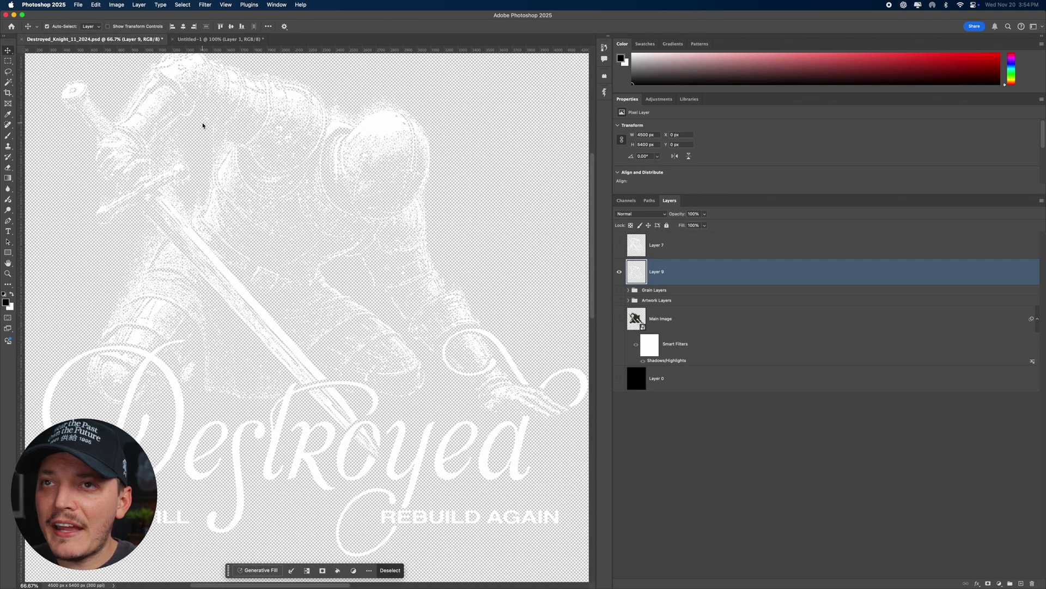
key(z)
alt+click(212, 153)
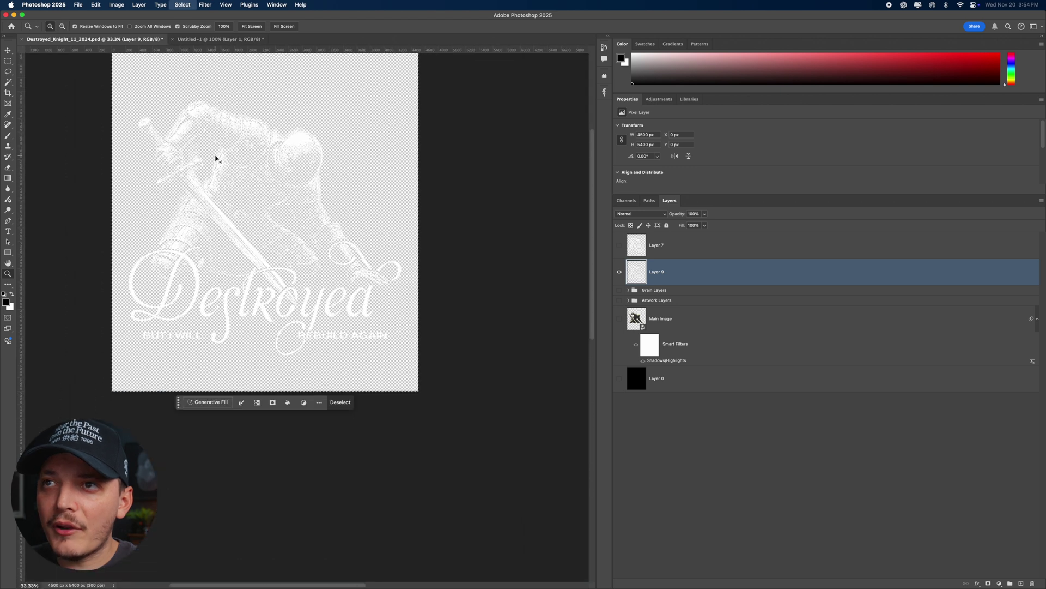
click(226, 41)
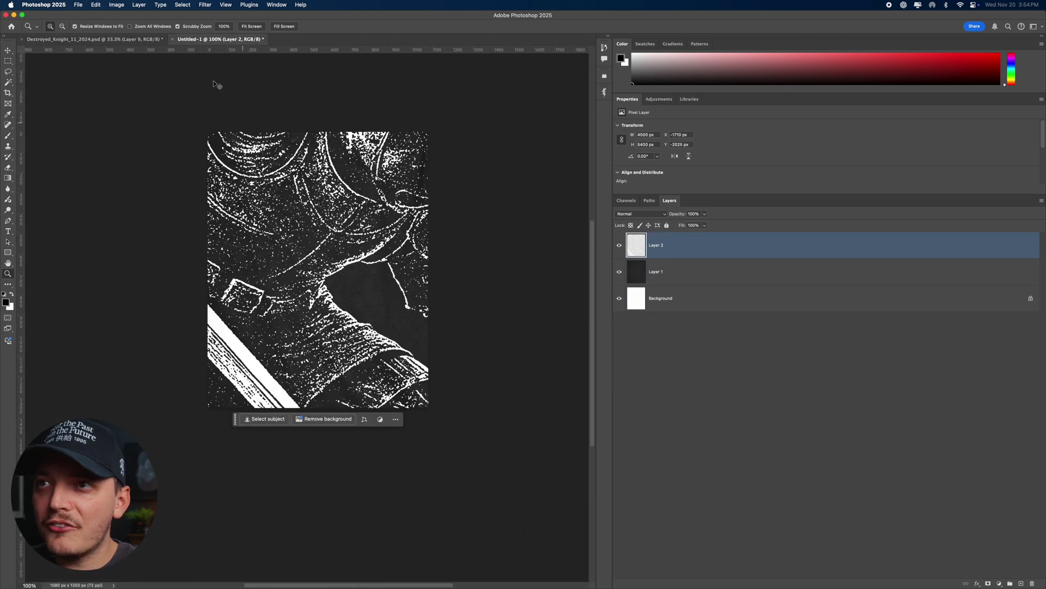
- Scale the pasted knight artwork down to 990 x 1188 px and centre it on the canvas
key(super+t)
drag(188, 30, 154, 32)
key(Return)
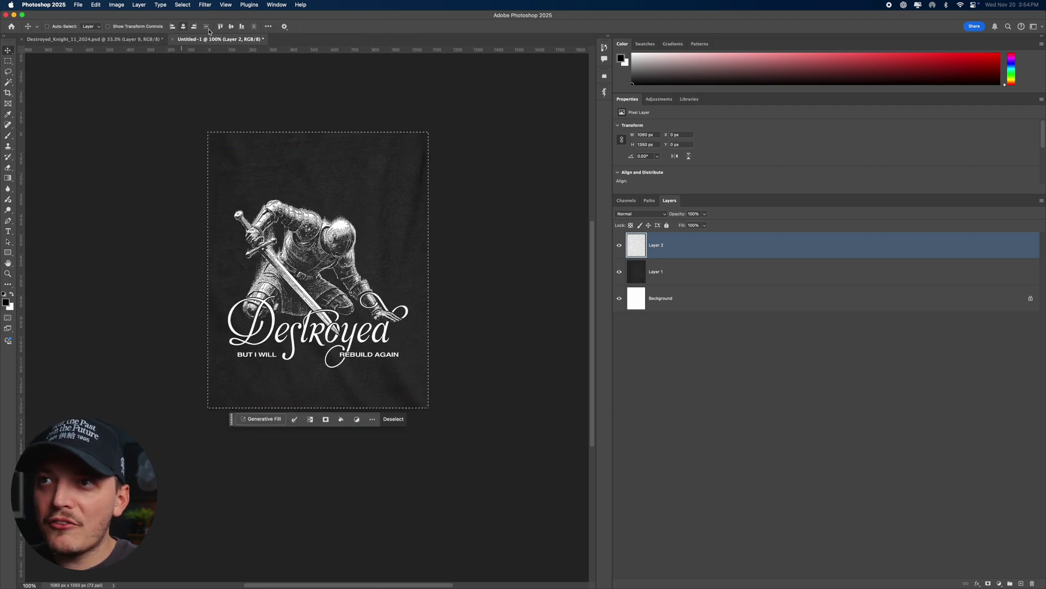
- Rename the knight artwork layer as design
key(z)
click(320, 254)
click(321, 254)
click(320, 253)
drag(321, 253, 336, 168)
alt+click(318, 266)
click(303, 243)
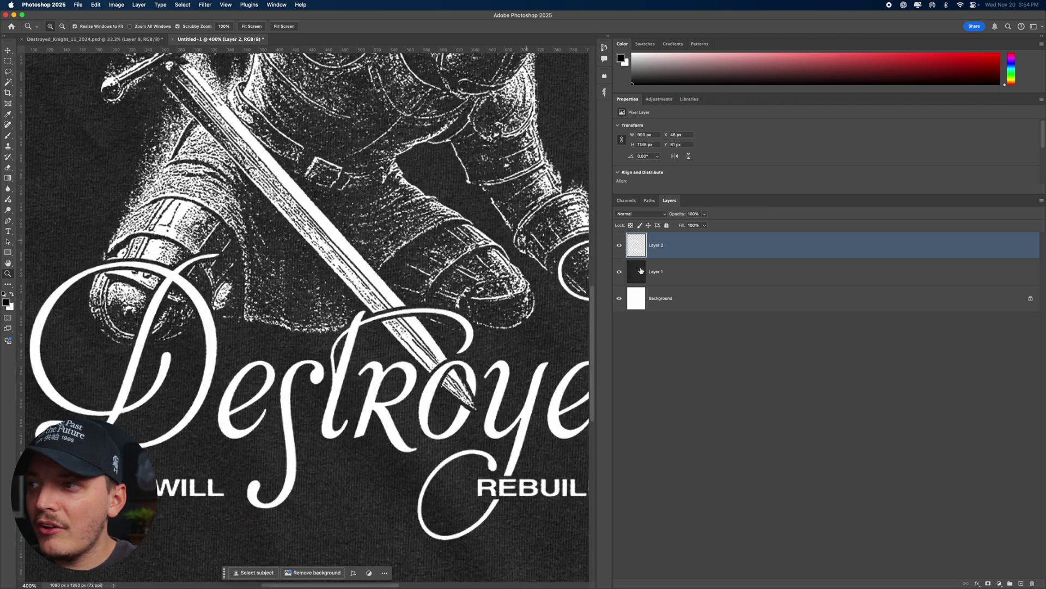
double_click(681, 252)
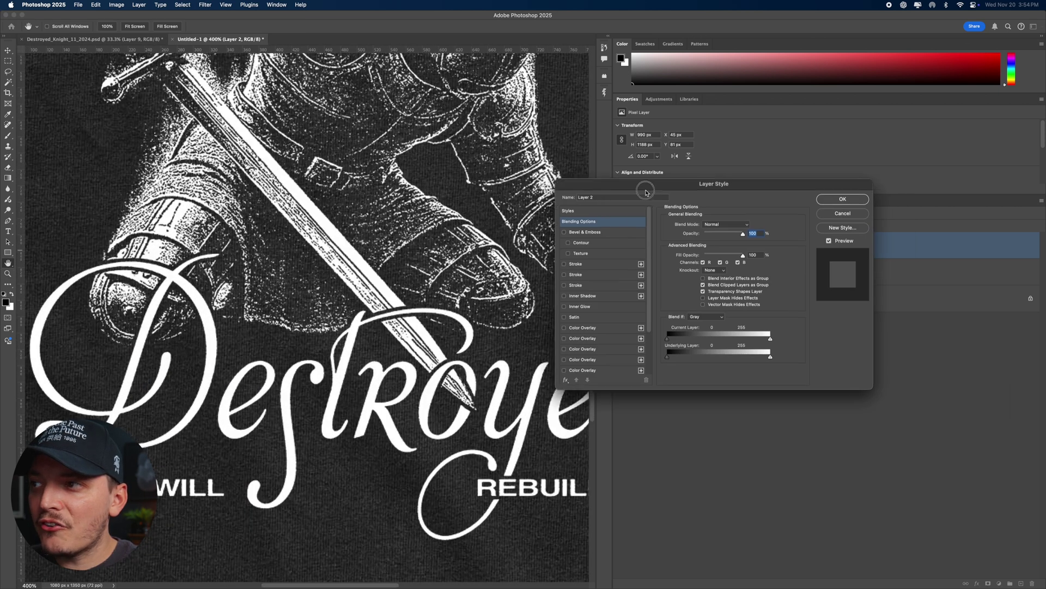
click(514, 176)
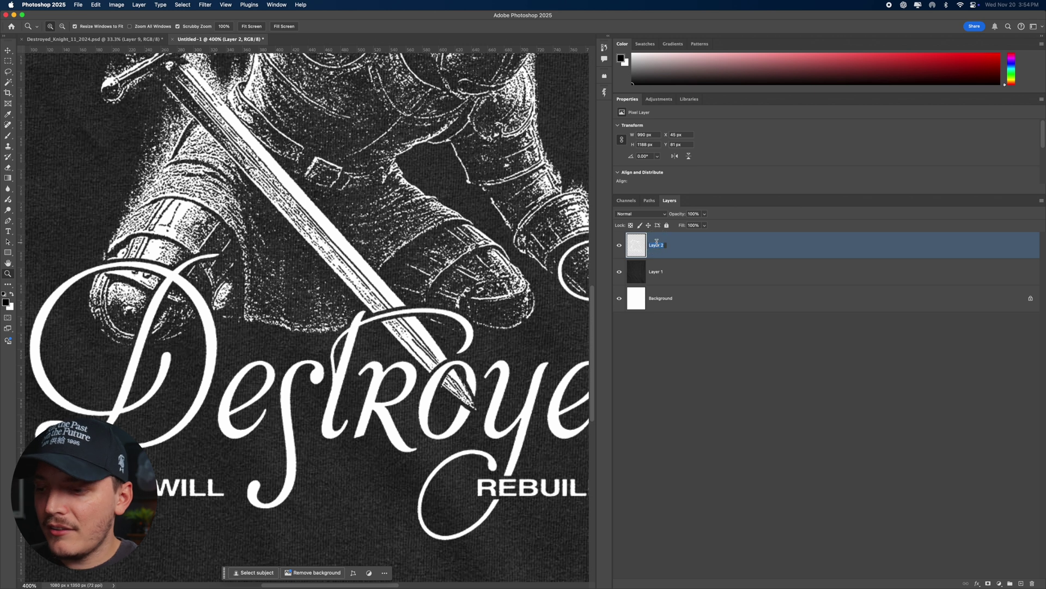
text(design)
key(Return)
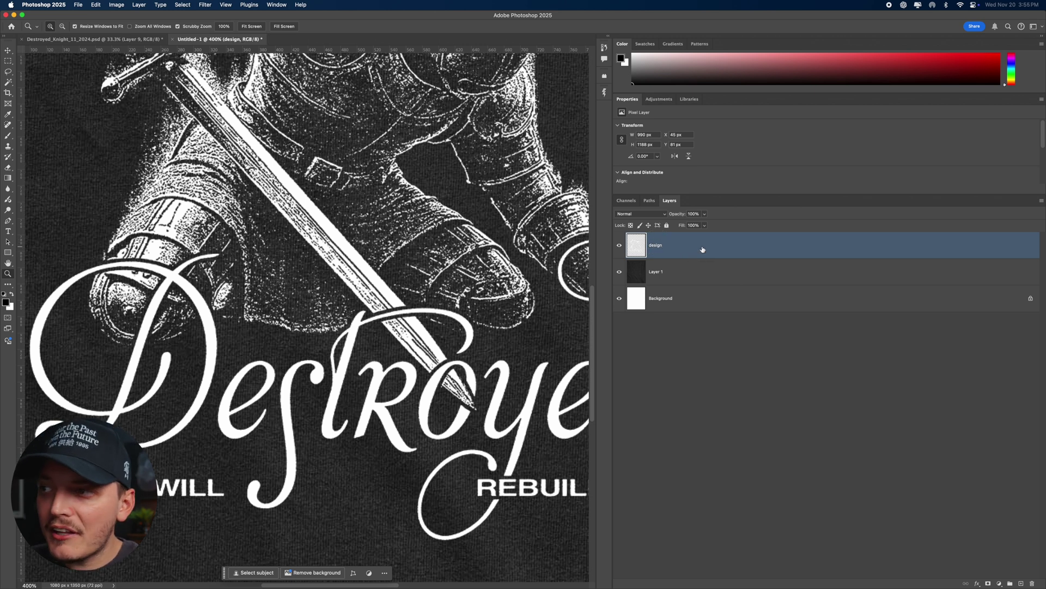
- Blend the design layer into the fabric with Blend If, splitting the underlying layer's black slider to 11 / 54
double_click(700, 246)
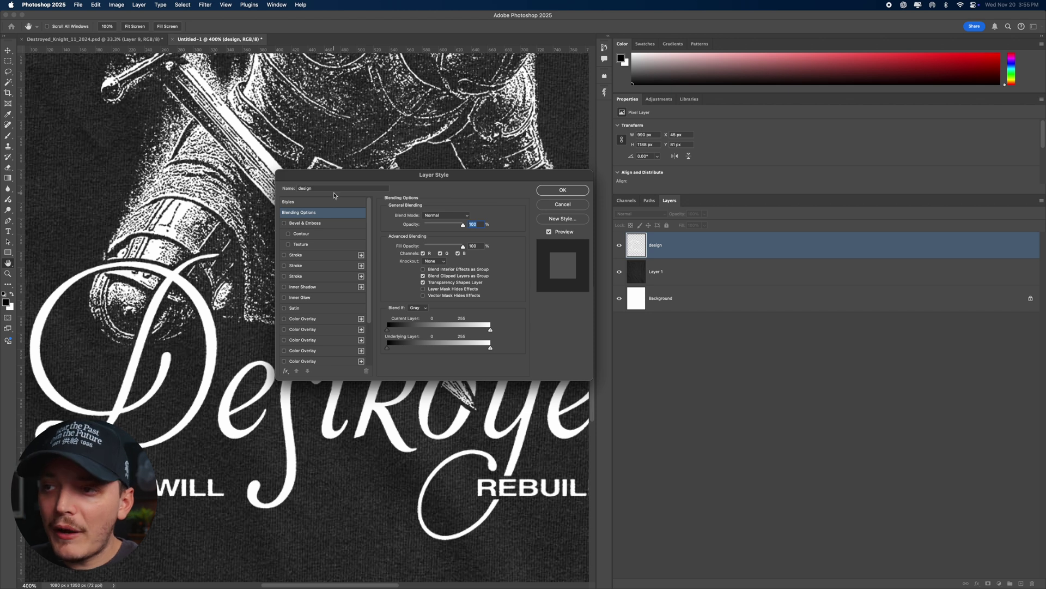
click(548, 205)
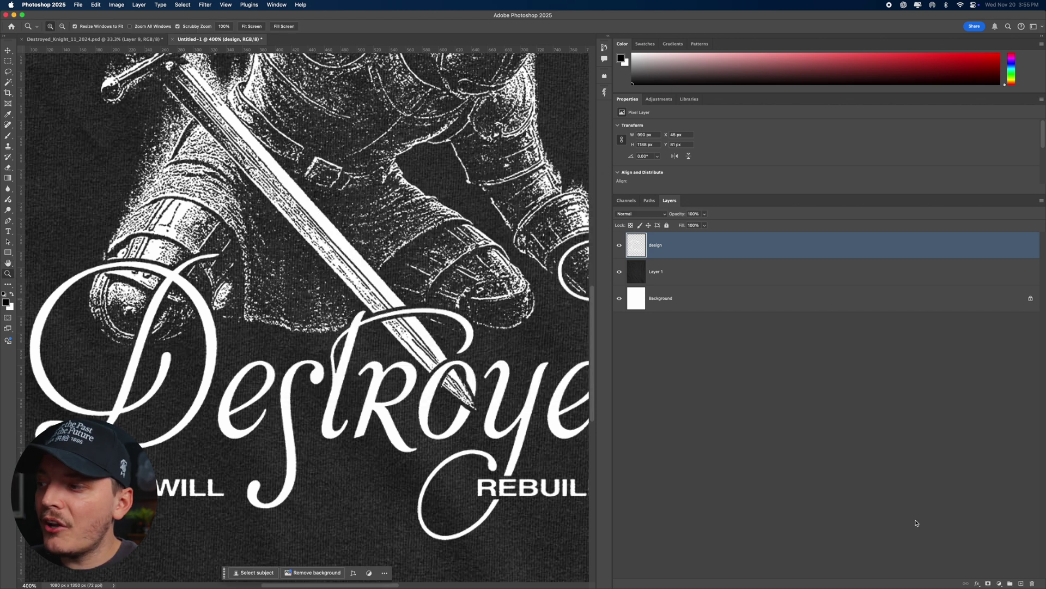
click(976, 583)
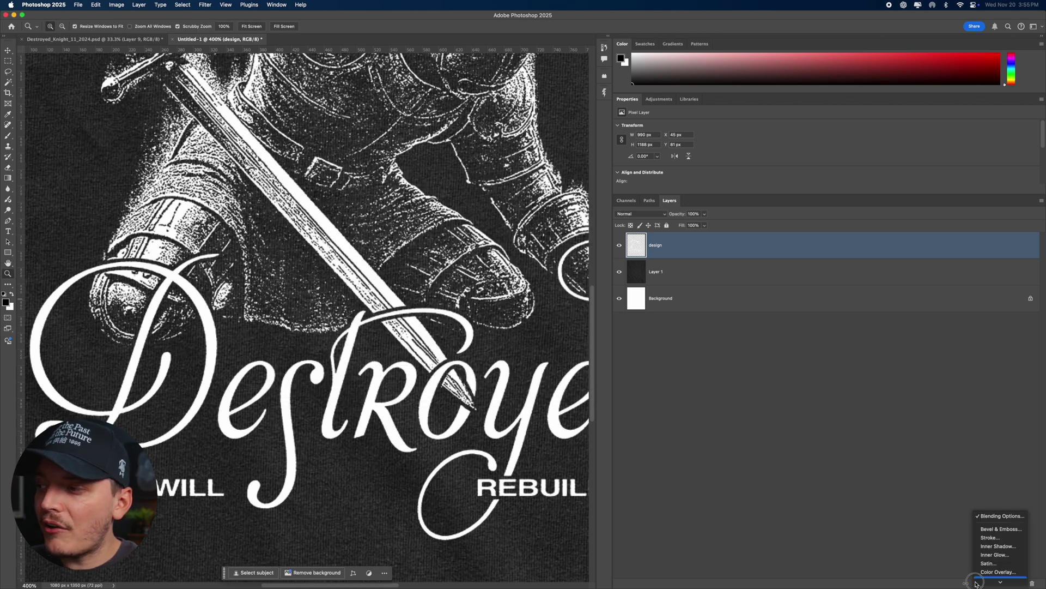
click(985, 511)
drag(360, 173, 416, 107)
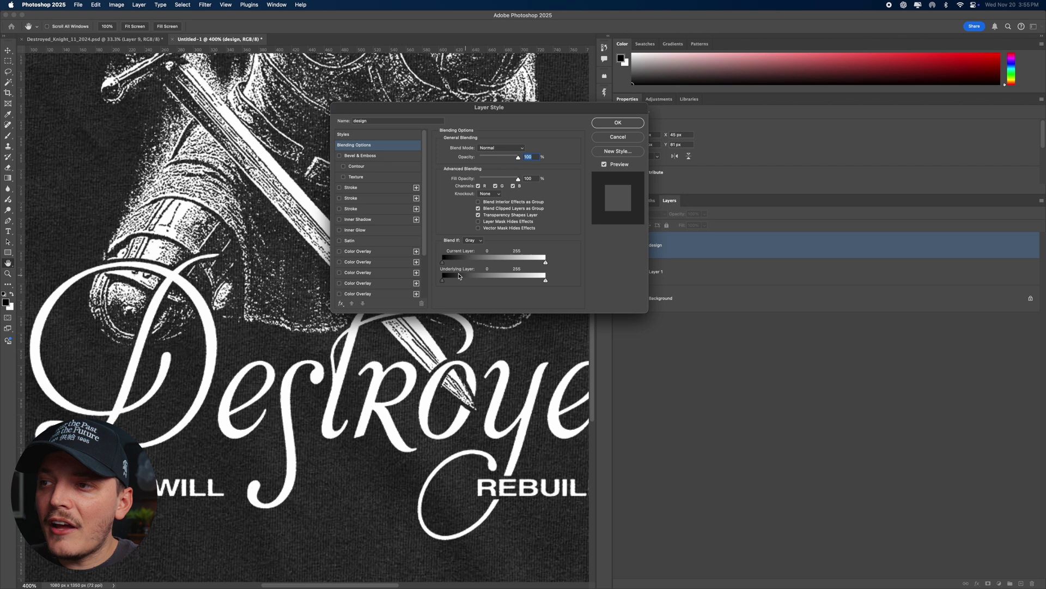
mouse_move(445, 281)
mouse_down()
mouse_move(462, 281)
mouse_move(444, 281)
mouse_up()
drag(420, 372, 452, 372)
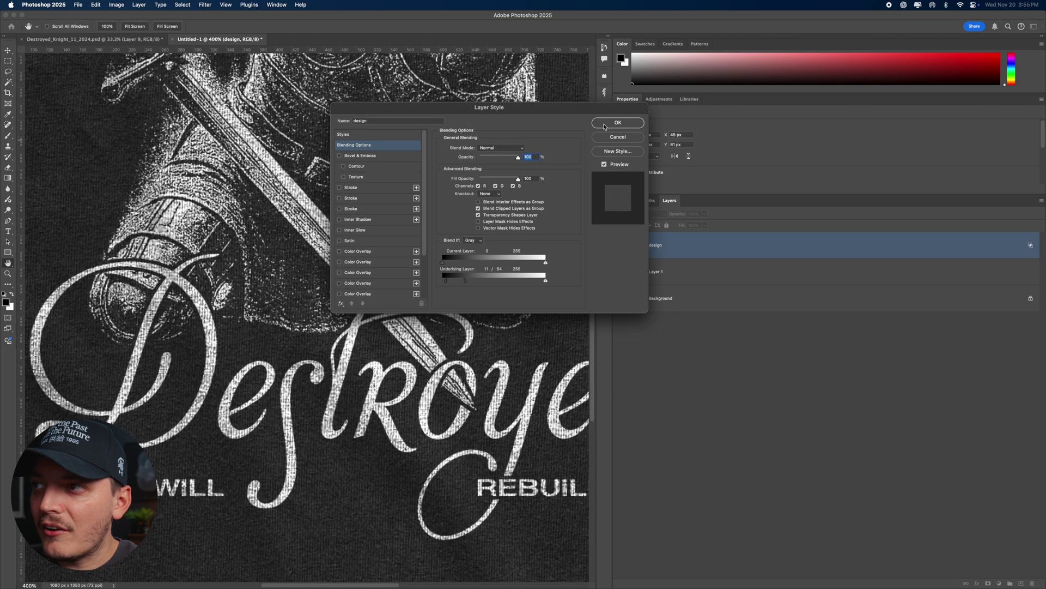
click(617, 123)
- Examine the blended knight artwork and lettering on the fabric, from close-up to the whole canvas
drag(364, 131, 352, 293)
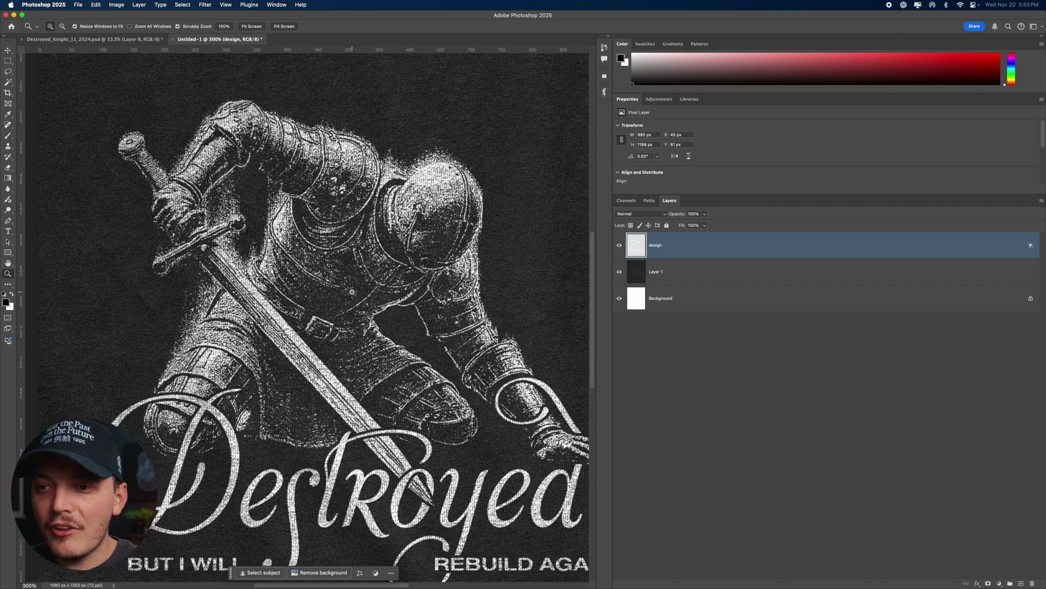
scroll(352, 292, down, 3)
scroll(352, 292, right, 2)
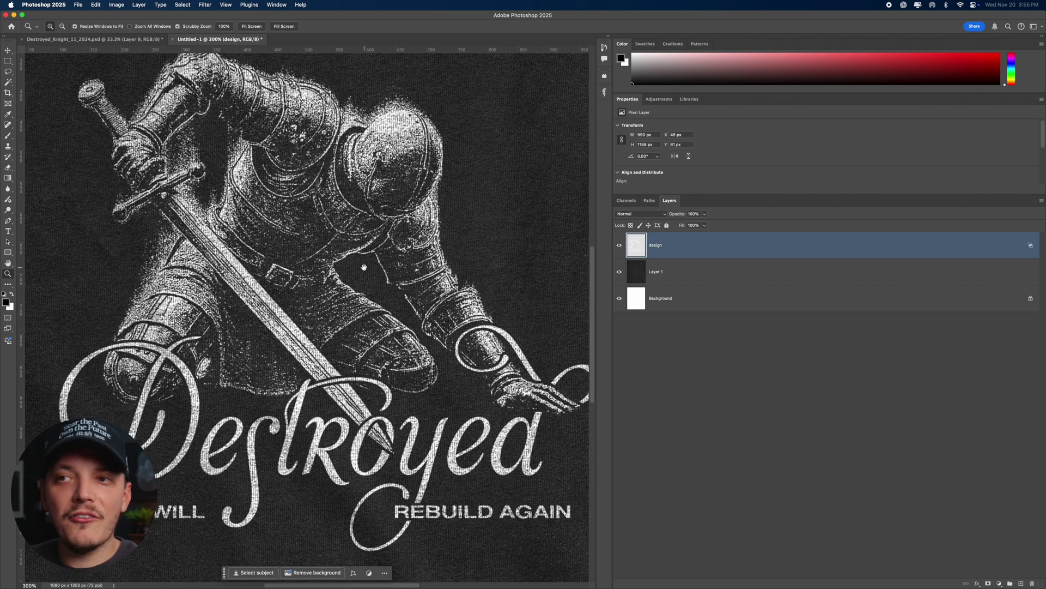
key(super+0)
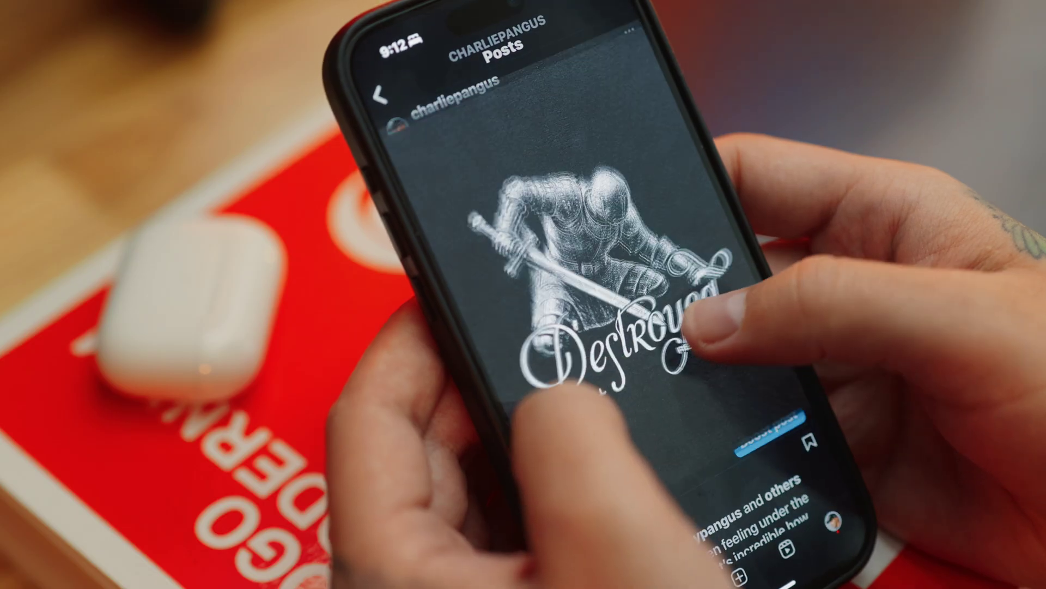